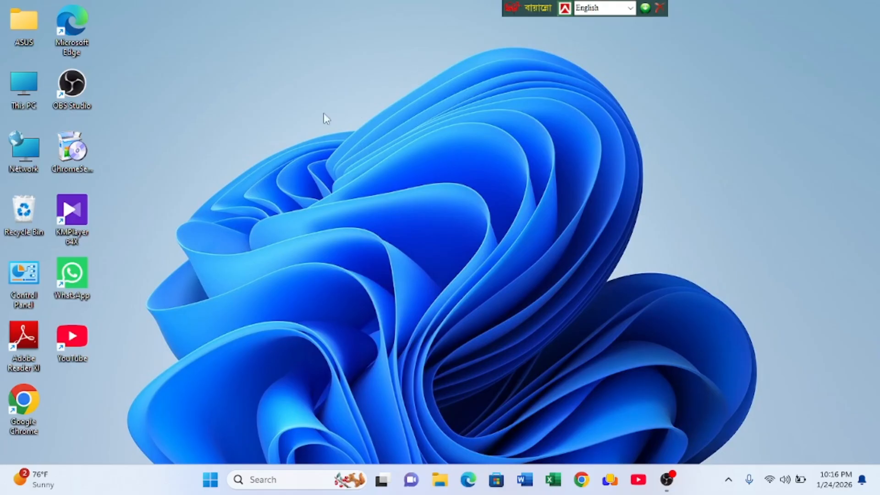
pyautogui.rightClick(332, 97)
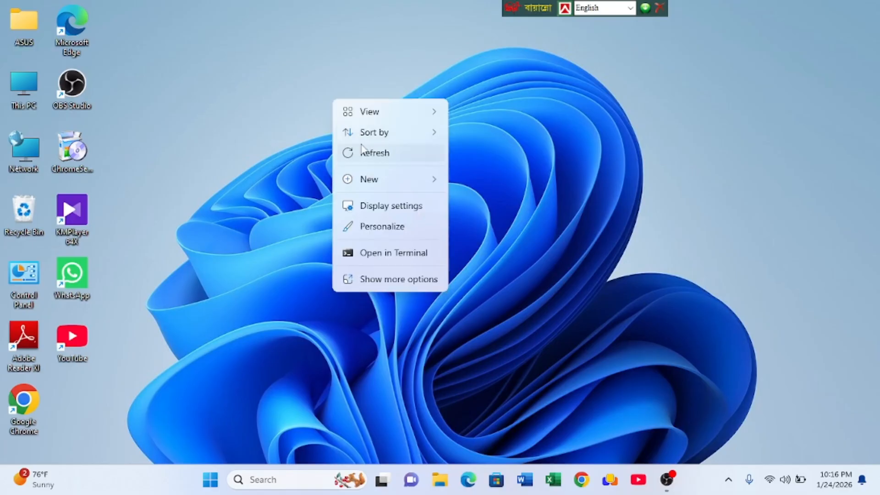
pyautogui.click(362, 144)
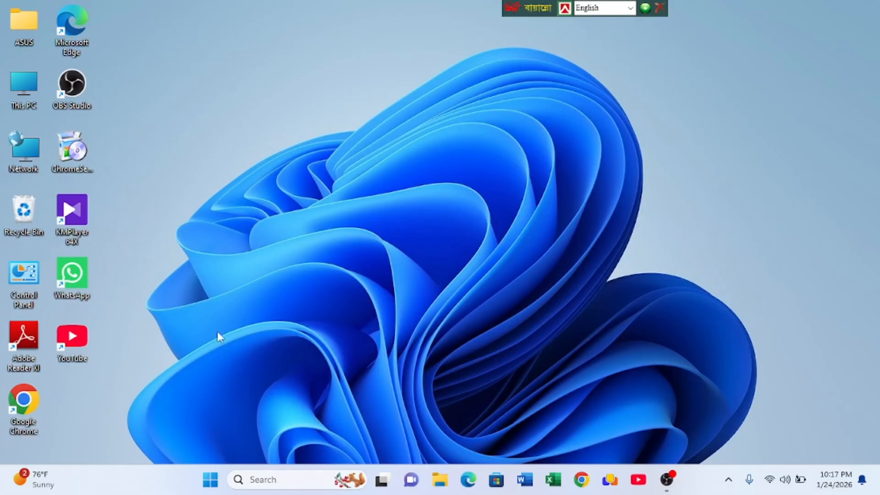
# - Open Google Chrome, search Google for "cold turkey" and open the official getcoldturkey.com site from the results
pyautogui.doubleClick(24, 406)
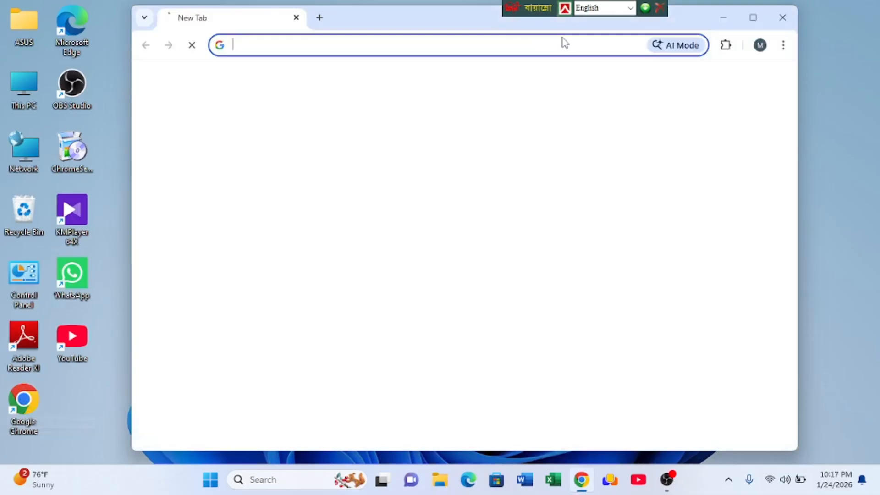
pyautogui.click(487, 40)
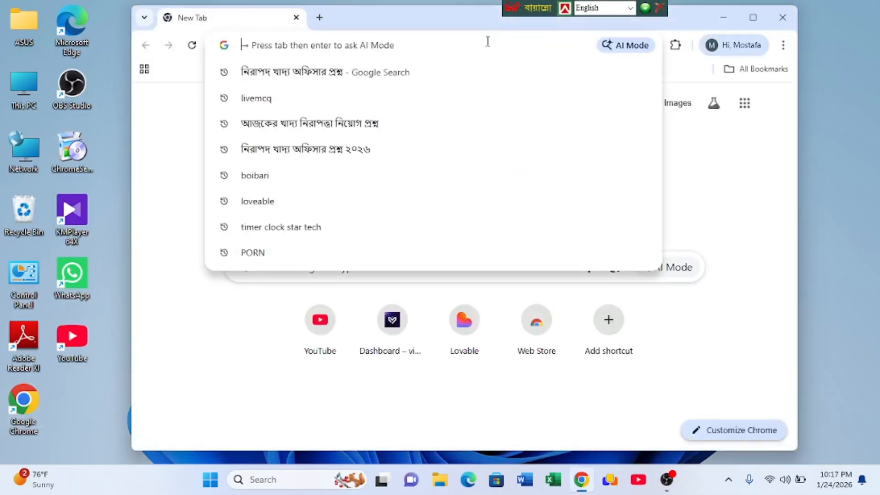
pyautogui.write('col')
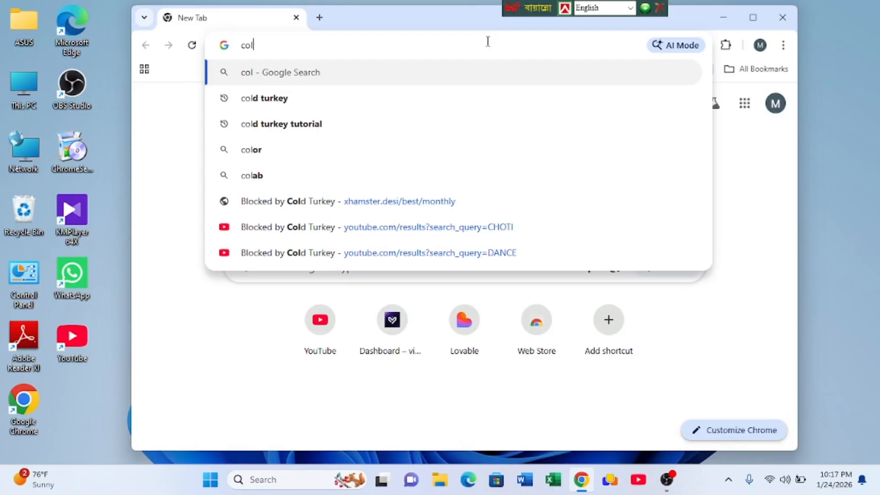
pyautogui.write('d')
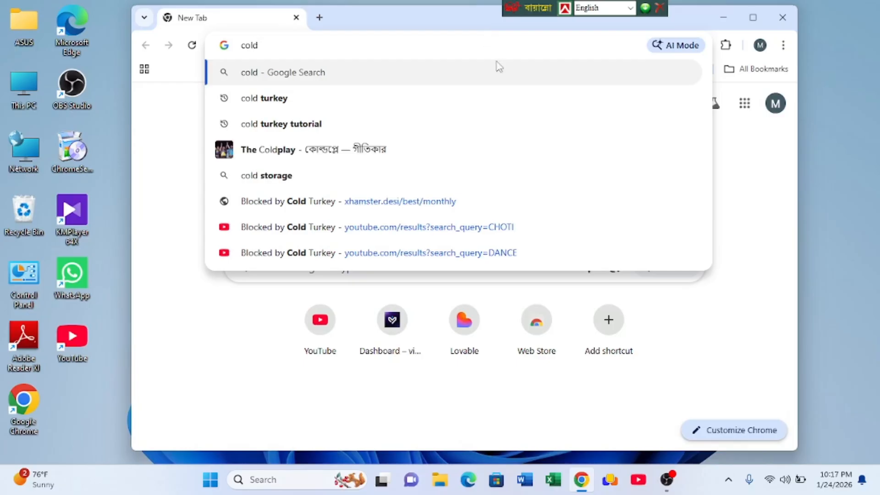
pyautogui.click(259, 99)
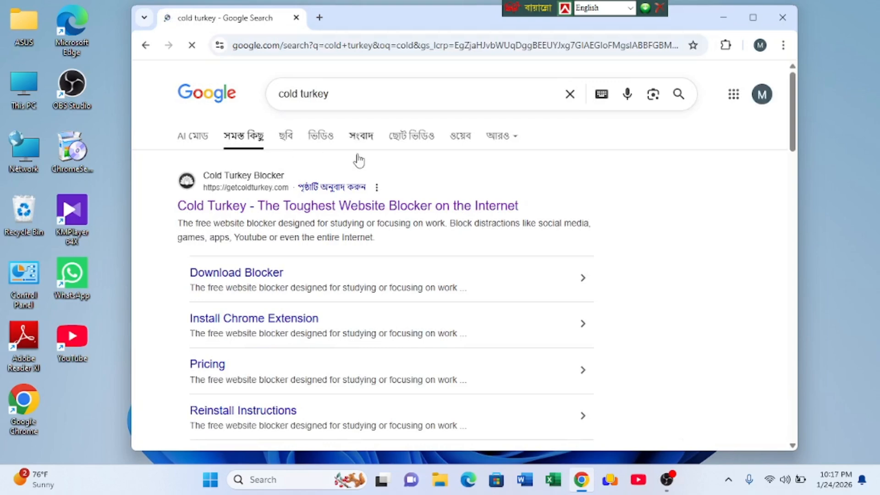
pyautogui.click(753, 18)
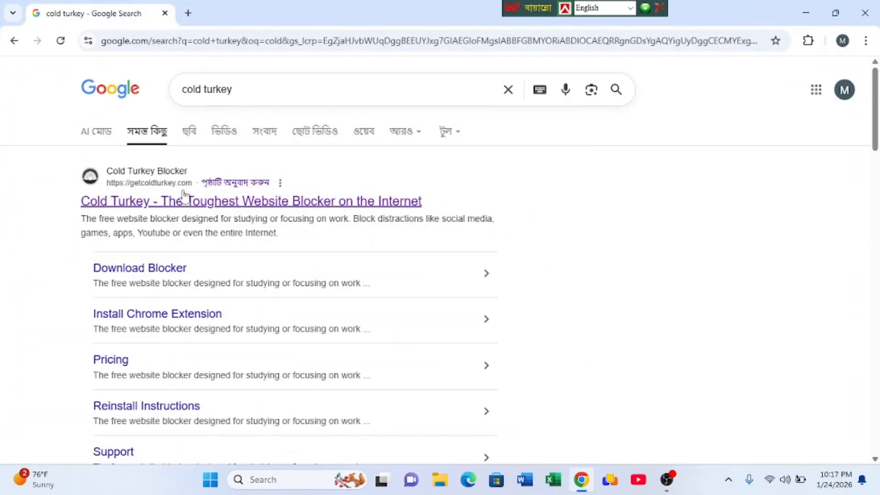
pyautogui.click(255, 202)
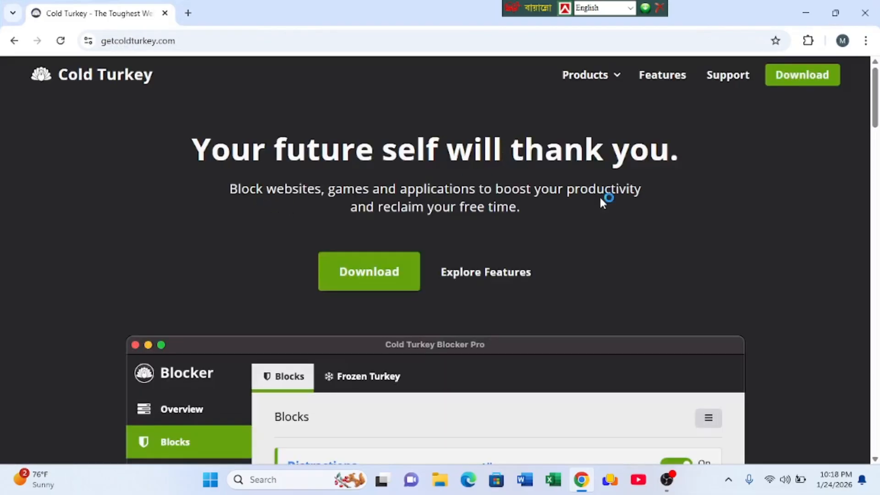
# - Look through the Cold Turkey home page and follow its main Download link to the pricing page
pyautogui.scroll(-4, 602, 202)
pyautogui.scroll(-10, 537, 184)
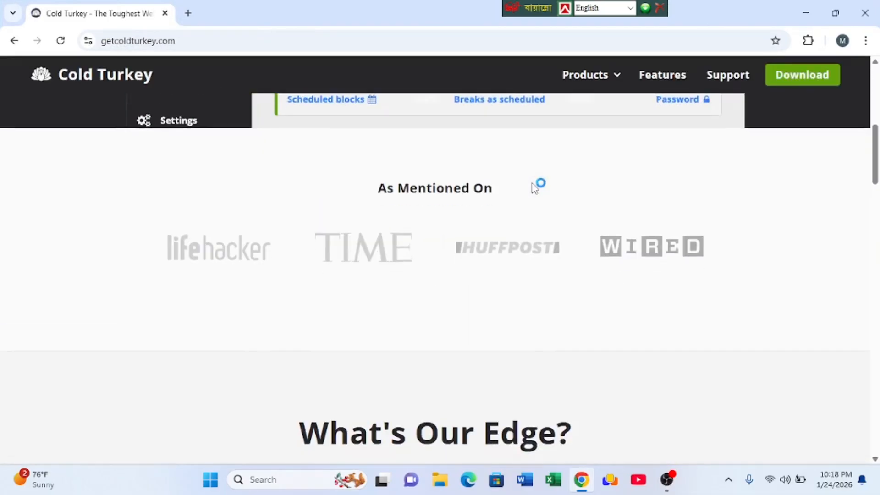
pyautogui.scroll(-10, 536, 188)
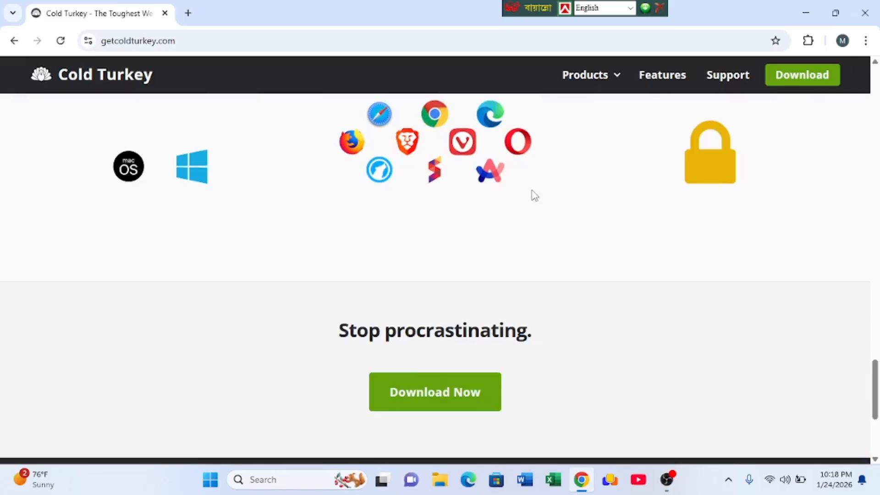
pyautogui.scroll(-5, 534, 197)
pyautogui.scroll(15, 516, 200)
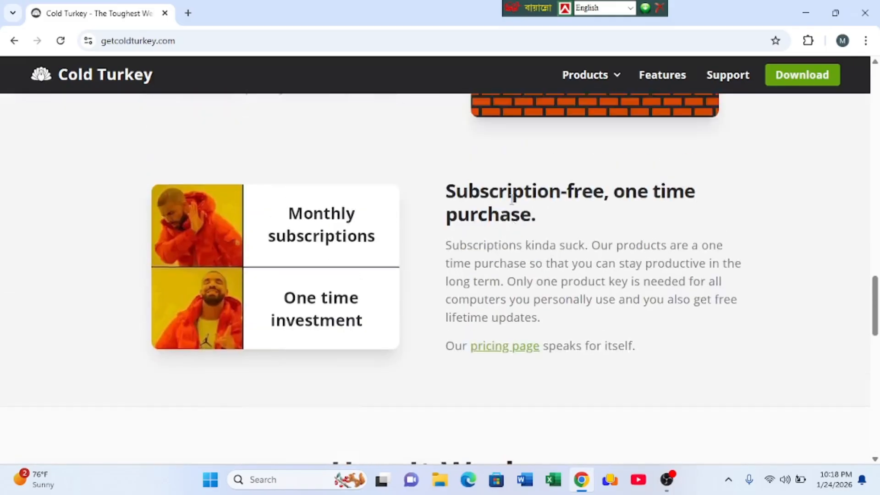
pyautogui.scroll(12, 493, 212)
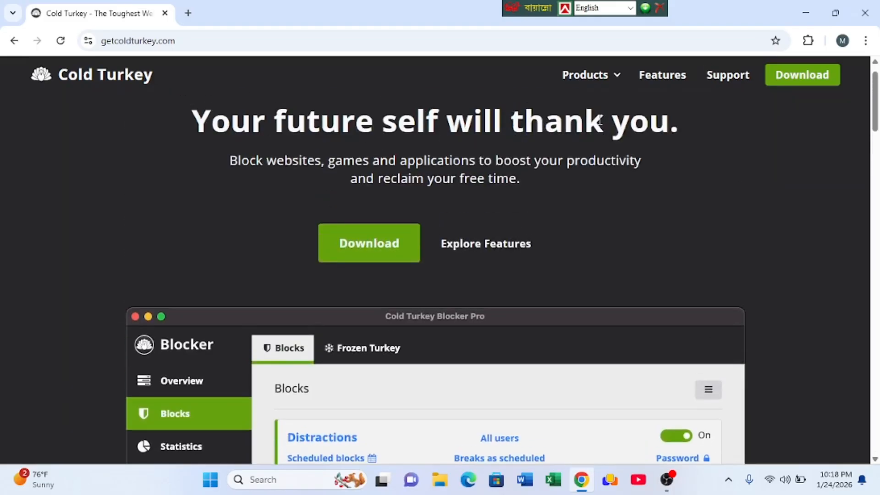
pyautogui.click(385, 256)
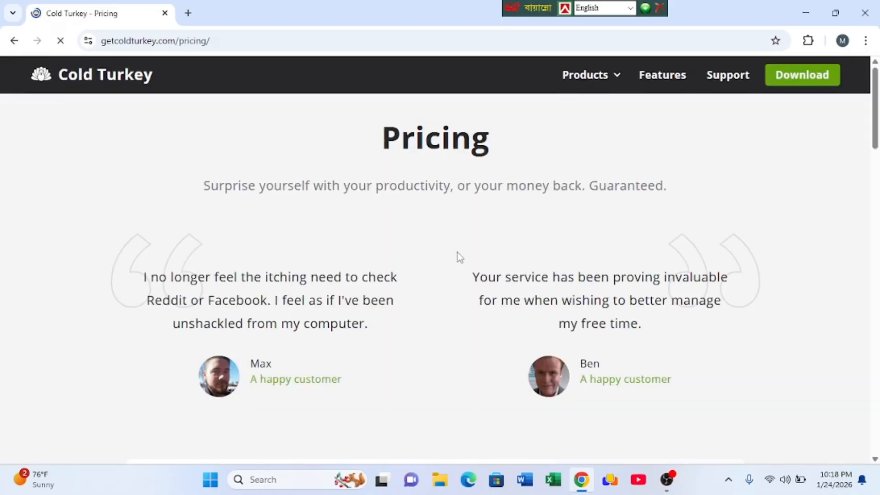
# - Download the Windows installer of the Blocker Free edition from the pricing page and close the browser
pyautogui.scroll(-8, 505, 258)
pyautogui.scroll(-5, 603, 249)
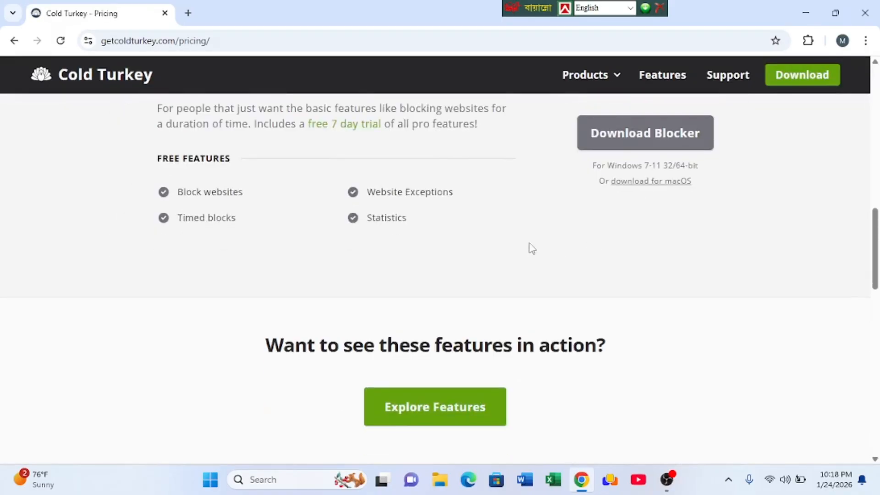
pyautogui.scroll(3, 540, 238)
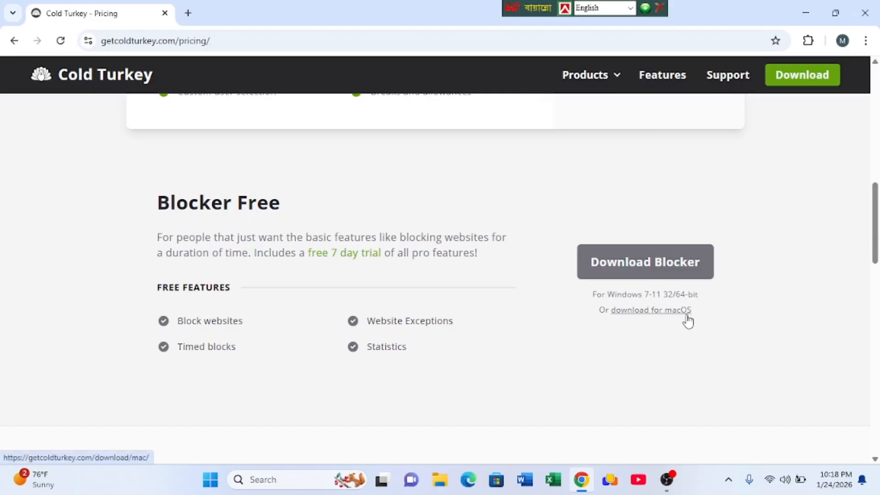
pyautogui.click(635, 269)
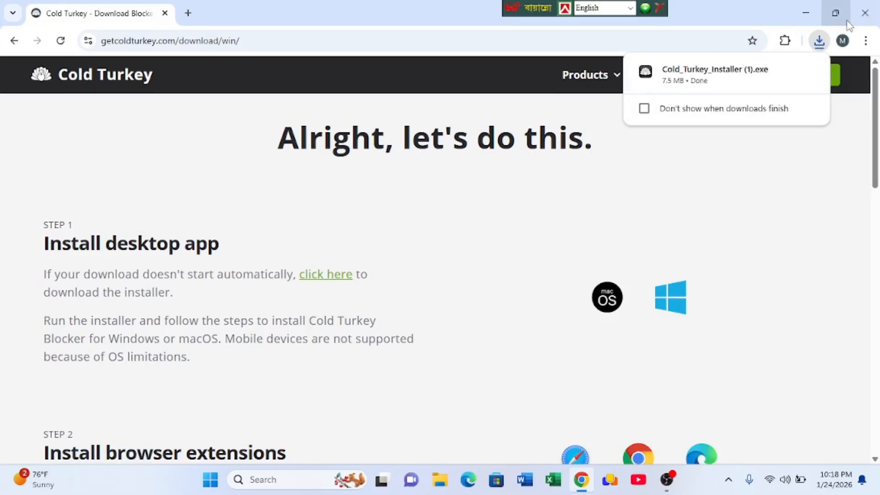
pyautogui.click(864, 13)
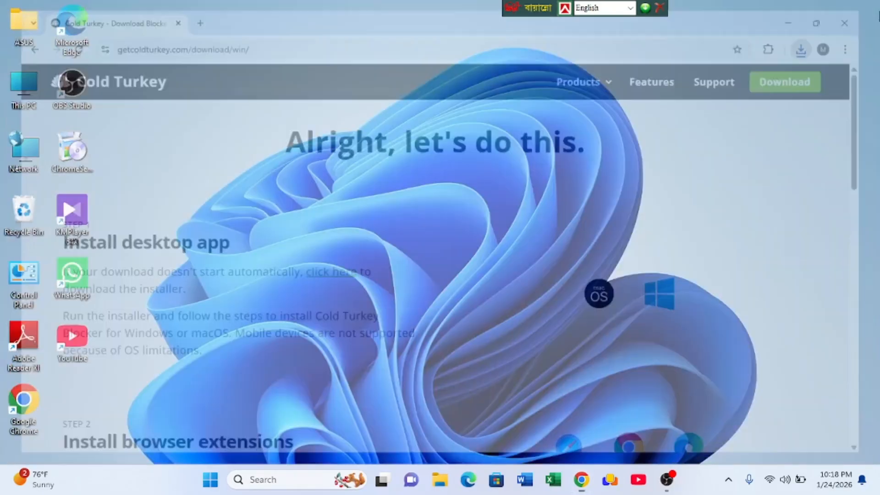
pyautogui.rightClick(220, 119)
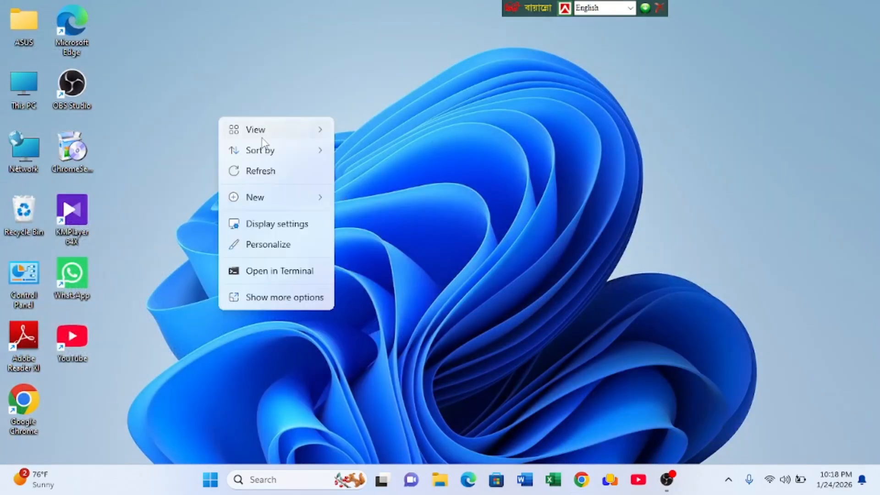
pyautogui.click(268, 176)
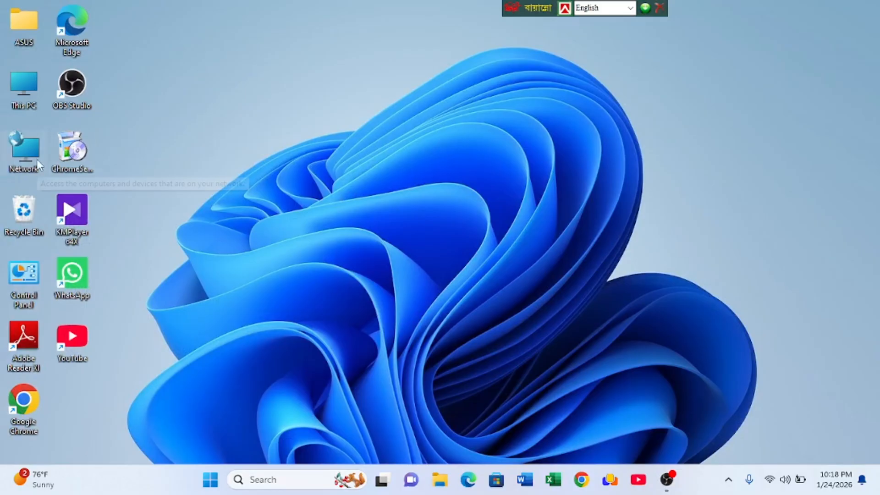
# - Open the Downloads folder in File Explorer and run Cold_Turkey_Installer (1) as administrator
pyautogui.doubleClick(28, 101)
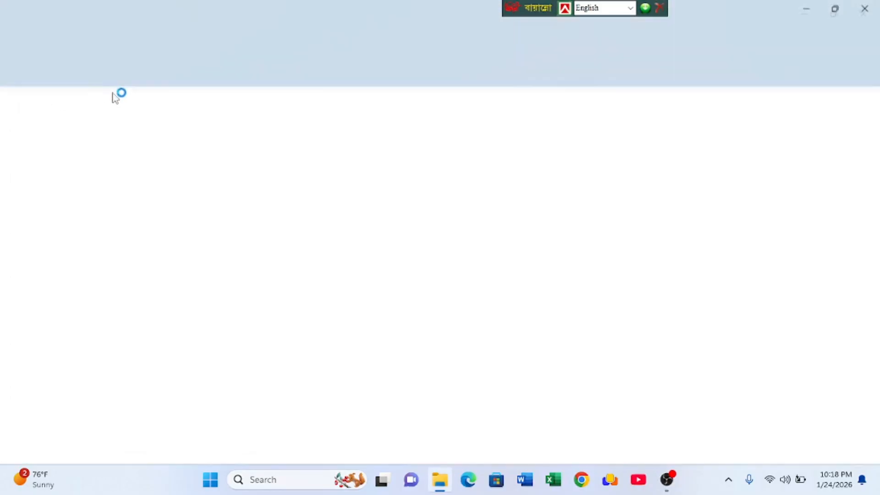
pyautogui.click(43, 205)
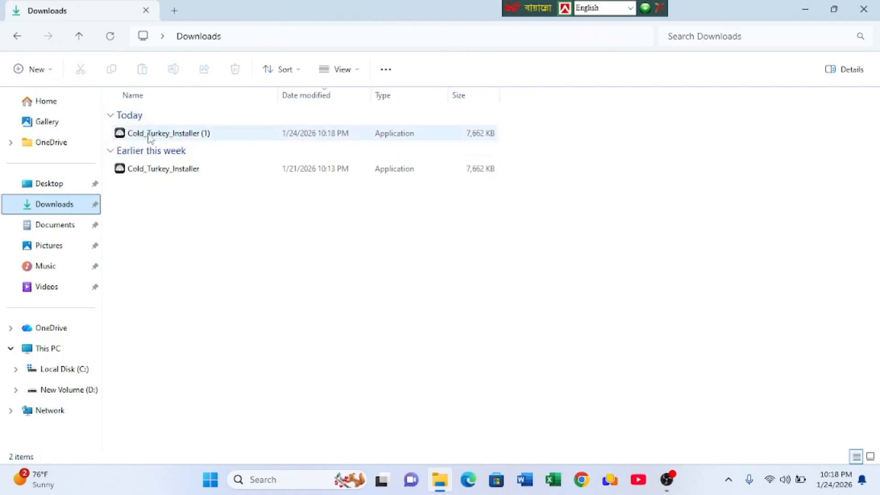
pyautogui.click(154, 135)
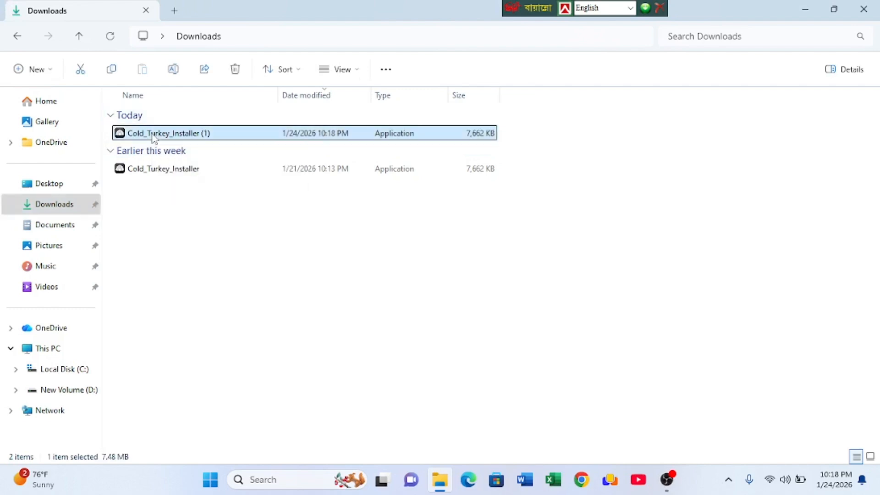
pyautogui.rightClick(153, 138)
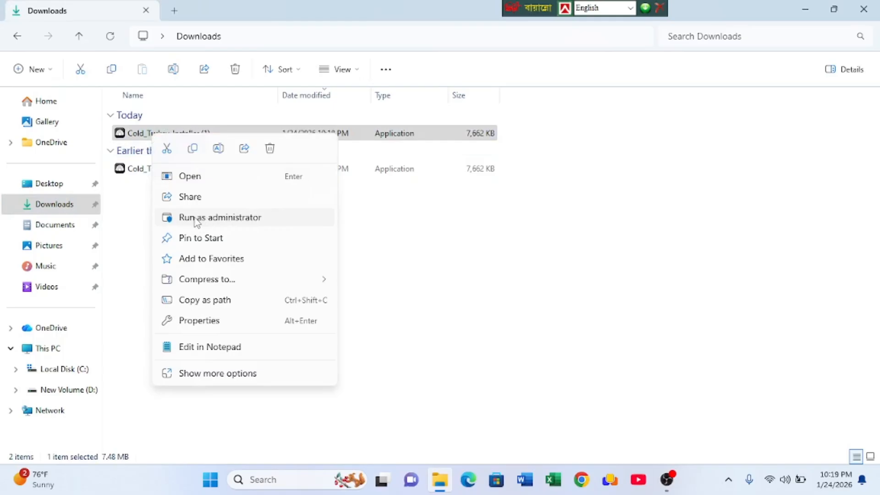
pyautogui.click(206, 217)
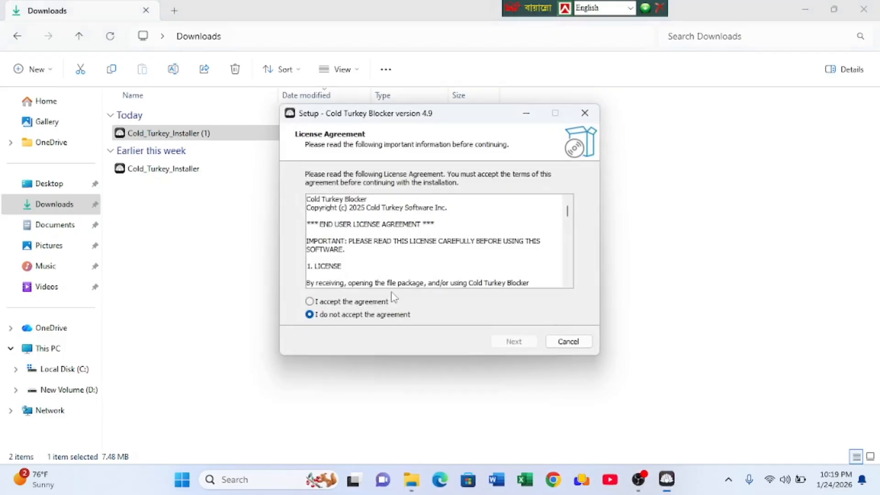
# - Accept the license agreement, install Cold Turkey Blocker into C:\Program Files\Cold Turkey and finish the setup
pyautogui.click(310, 302)
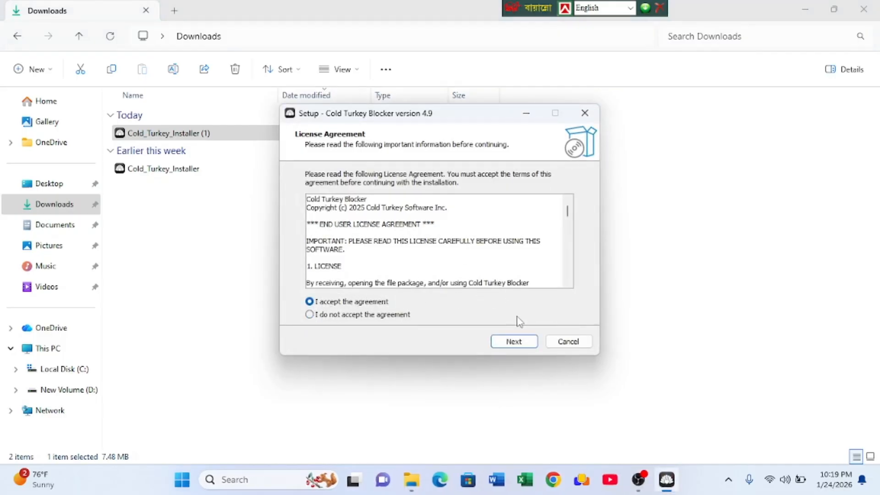
pyautogui.click(521, 348)
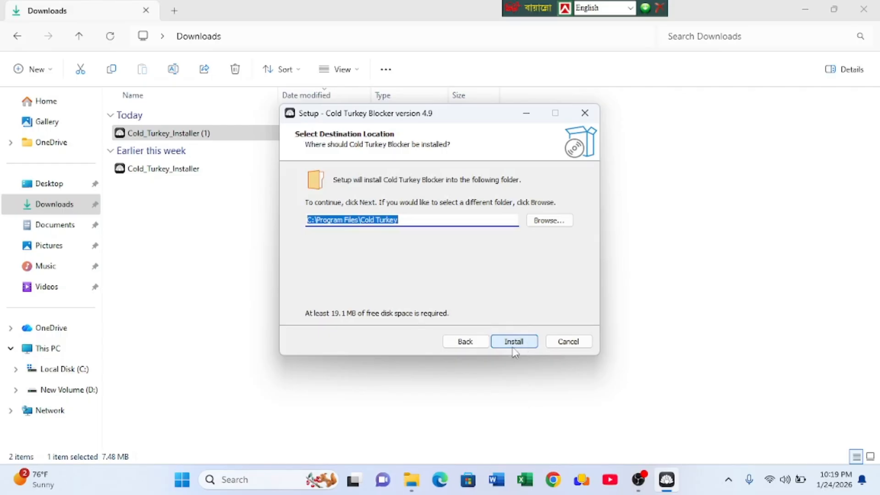
pyautogui.click(513, 343)
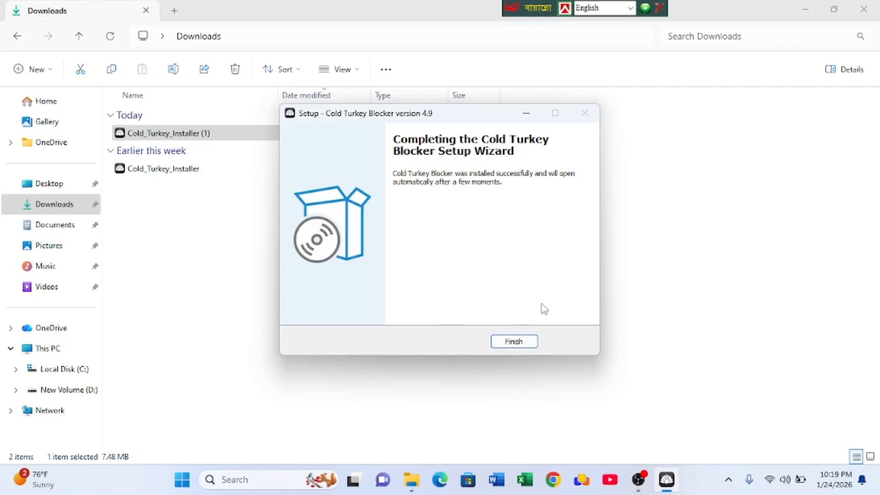
pyautogui.click(516, 342)
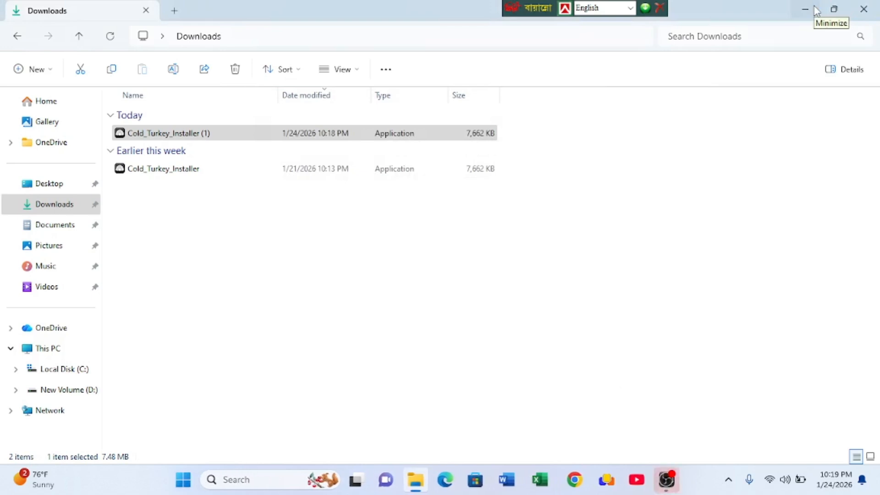
# - Minimize the Downloads folder window and maximize the Cold Turkey Blocker window
pyautogui.click(817, 10)
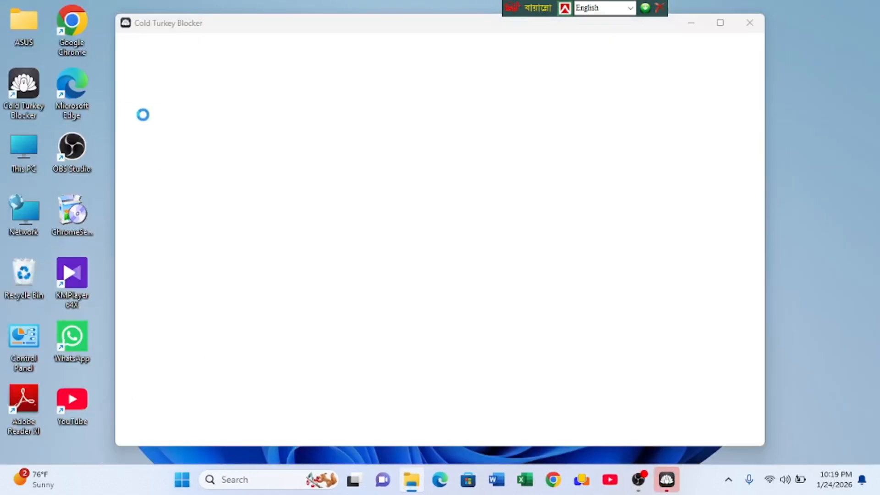
pyautogui.click(718, 23)
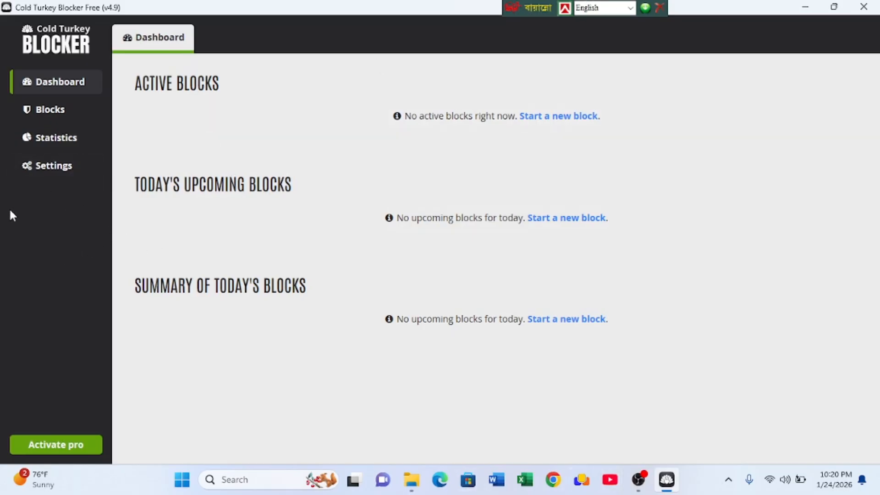
pyautogui.click(676, 488)
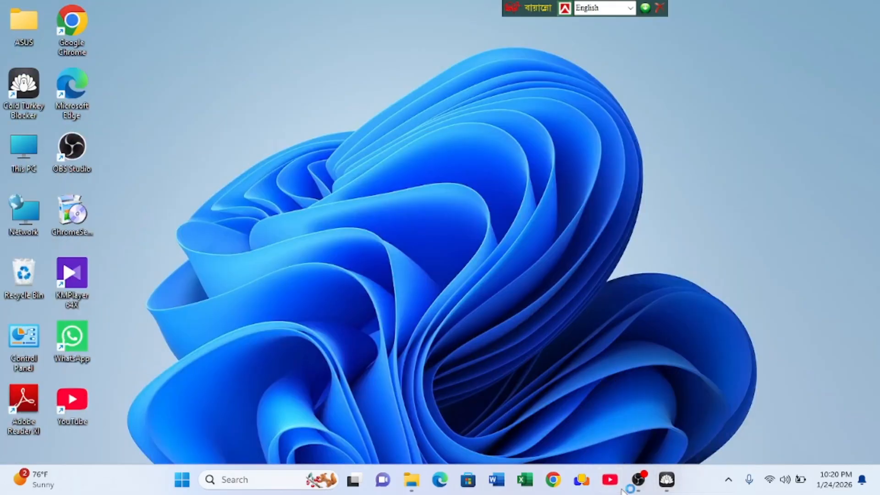
pyautogui.click(638, 486)
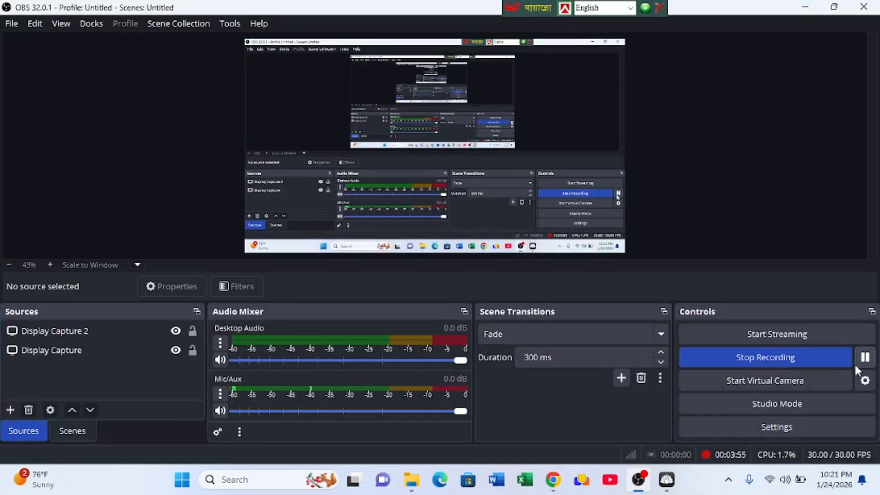
pyautogui.click(639, 481)
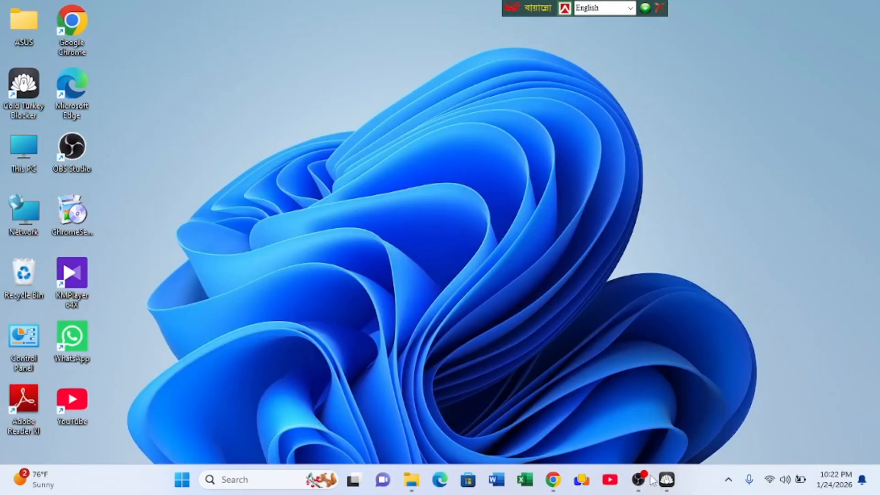
# - Bring the Cold Turkey Blocker dashboard back up and close its window
pyautogui.click(667, 480)
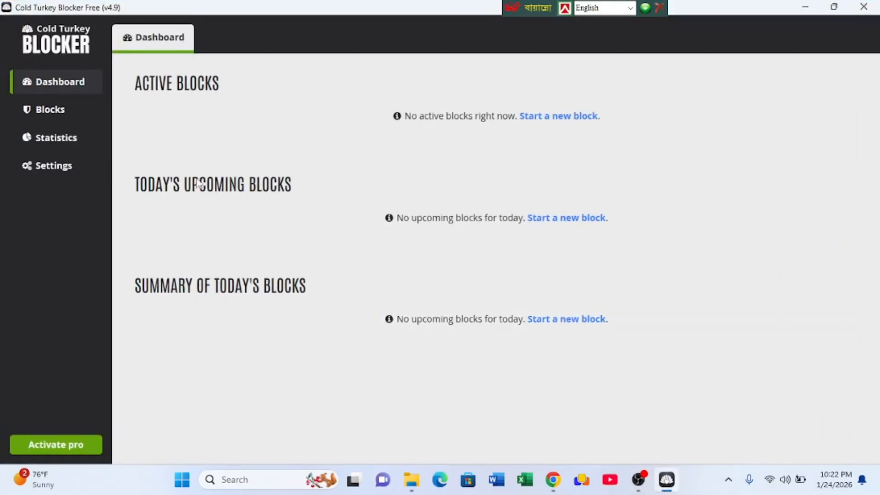
pyautogui.click(859, 6)
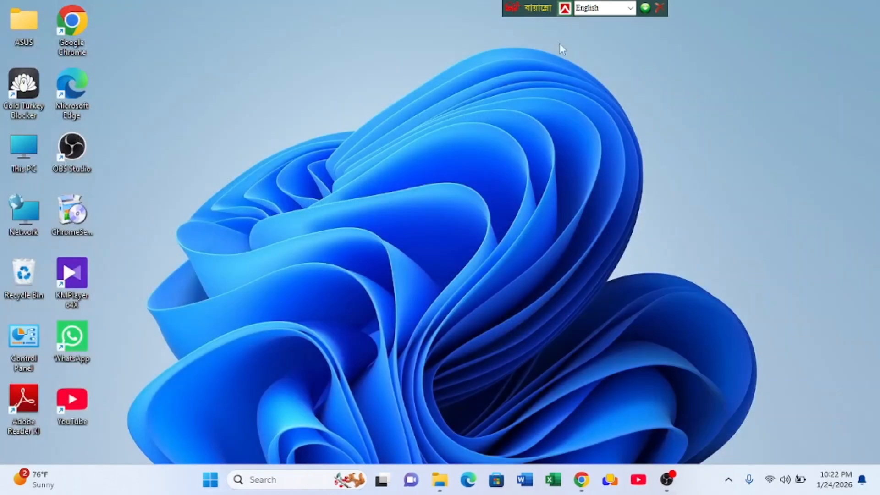
# - Launch Cold Turkey Blocker from the desktop, dismiss the message notification and close the Install Extensions dialog
pyautogui.doubleClick(43, 88)
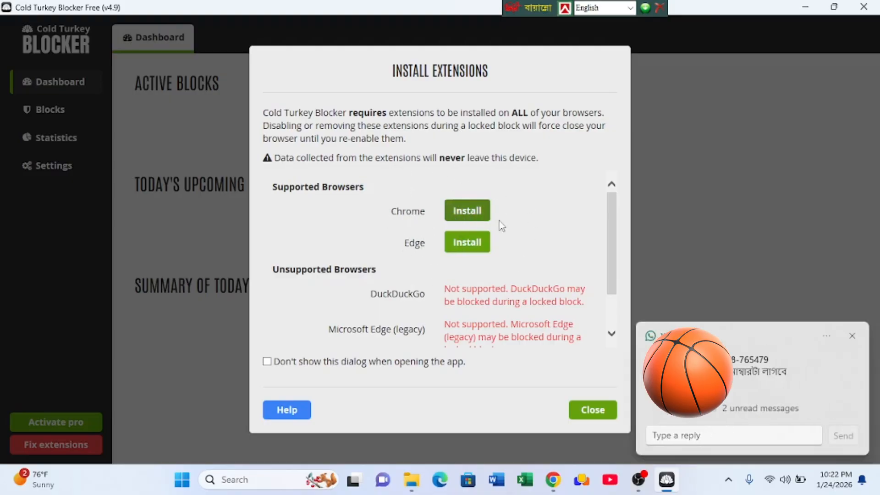
pyautogui.click(852, 331)
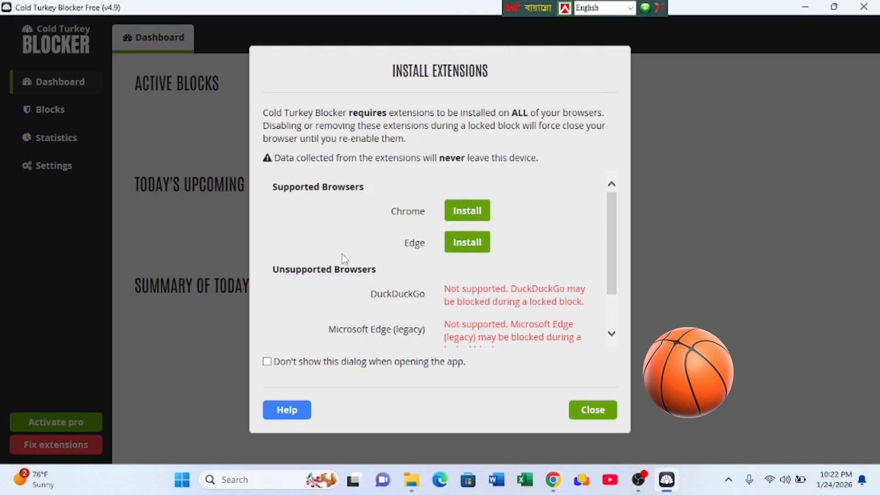
pyautogui.click(597, 414)
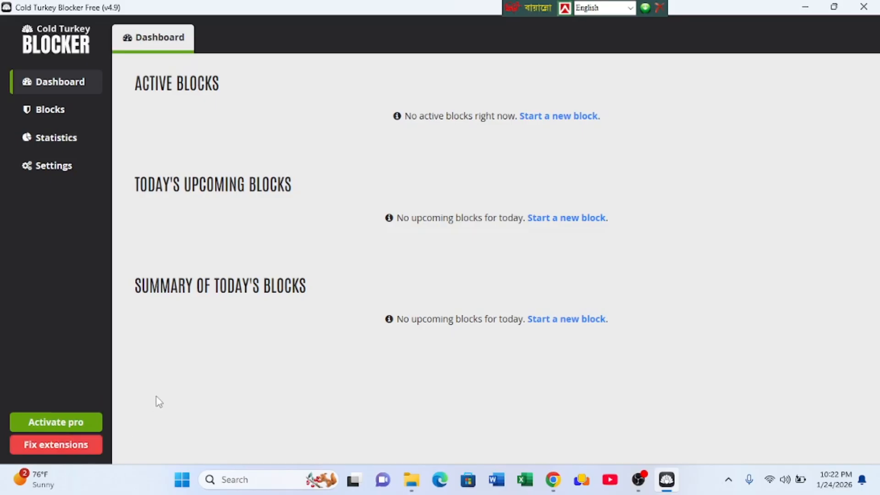
# - Start the extension fix, add the Cold Turkey Blocker extension to Chrome and agree to transmit personal data
pyautogui.click(43, 455)
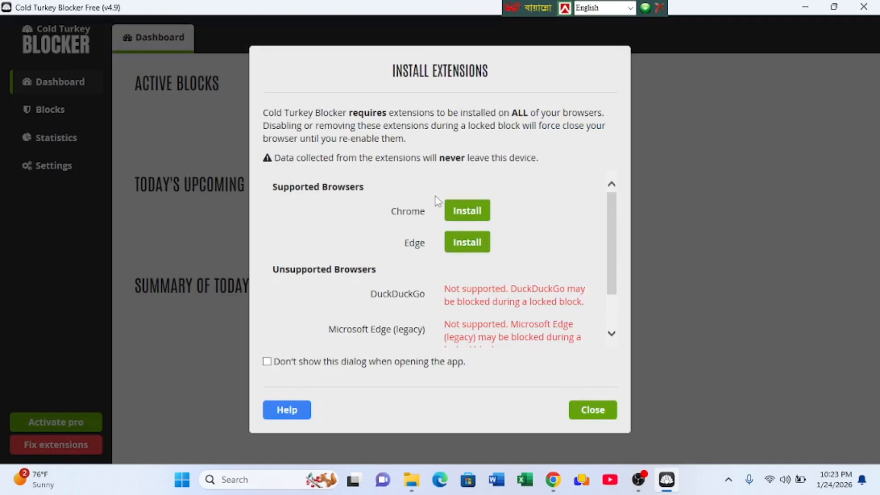
pyautogui.click(467, 210)
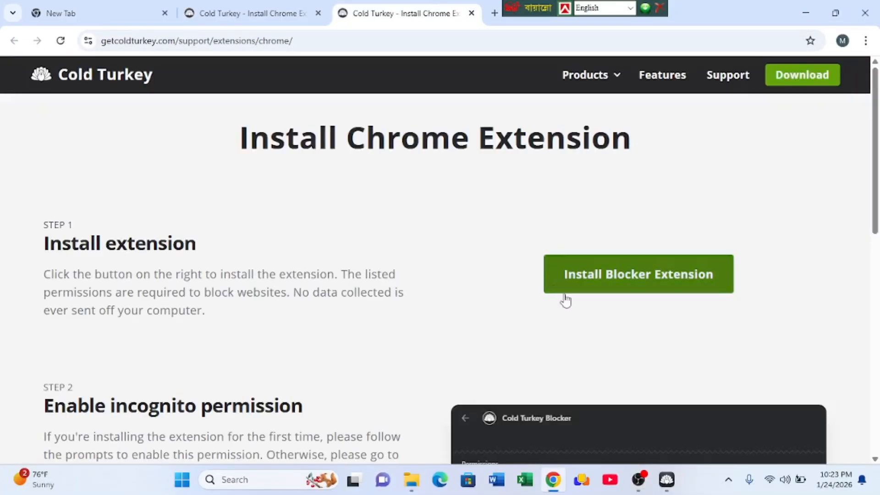
pyautogui.click(677, 284)
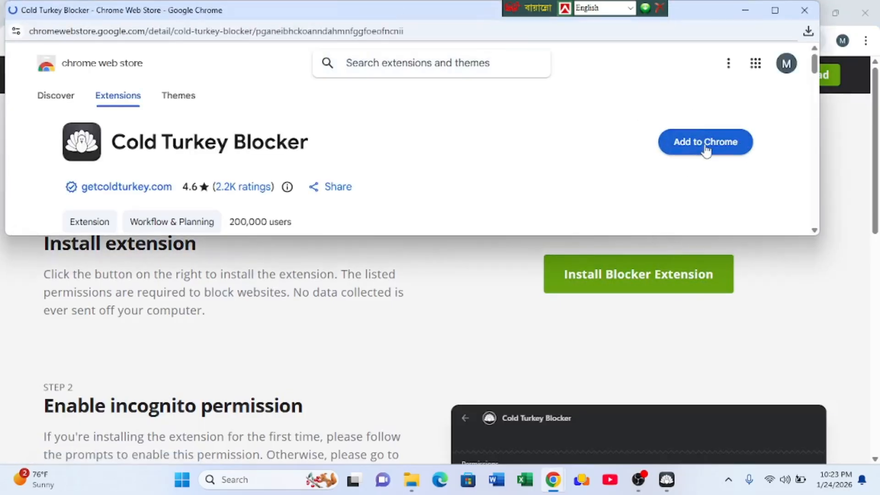
pyautogui.click(705, 146)
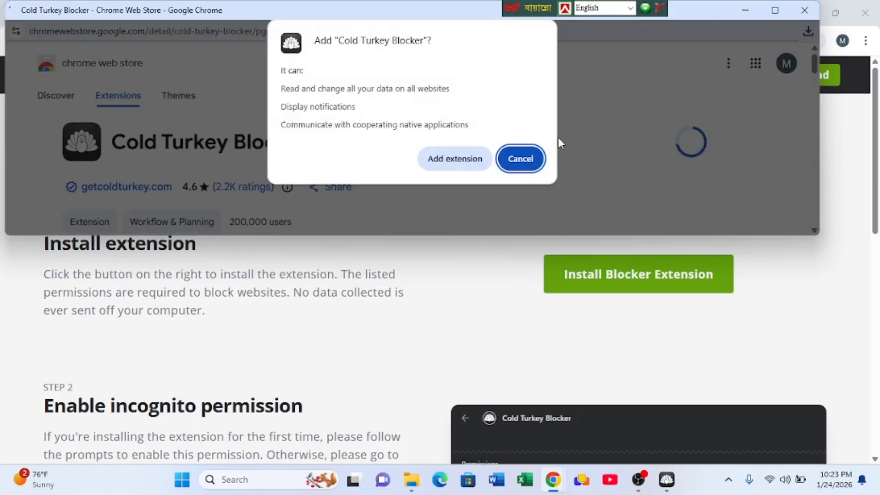
pyautogui.click(433, 160)
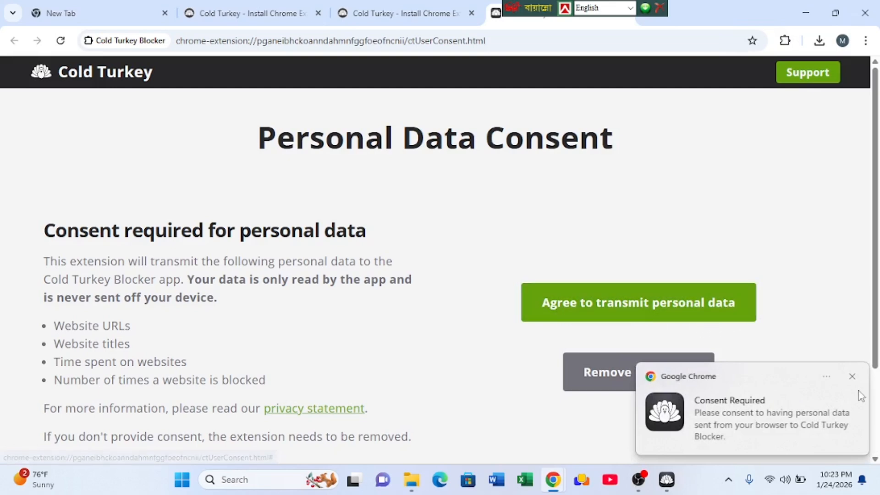
pyautogui.click(851, 377)
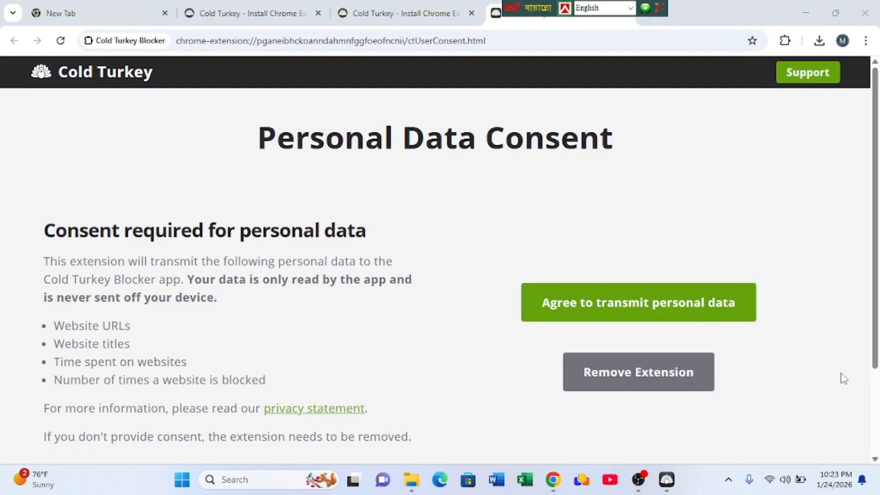
pyautogui.click(599, 306)
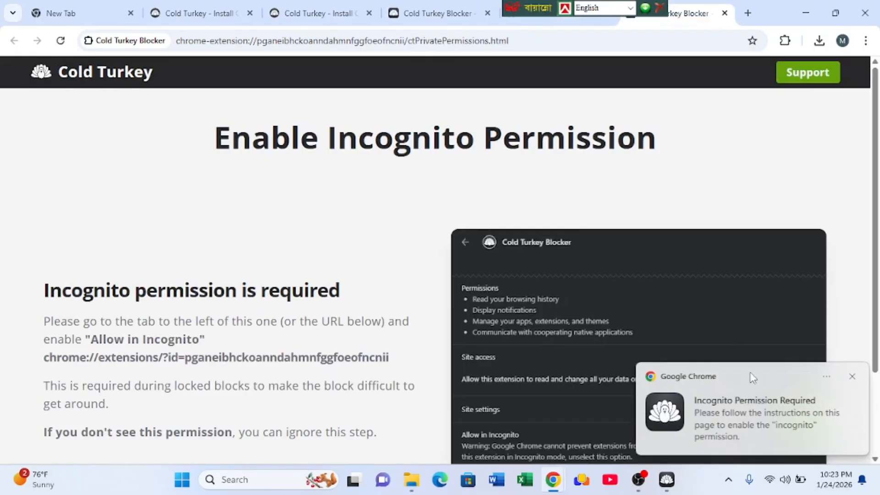
# - Copy the chrome://extensions address from the incognito permission page and open it in a new tab
pyautogui.scroll(-3, 620, 274)
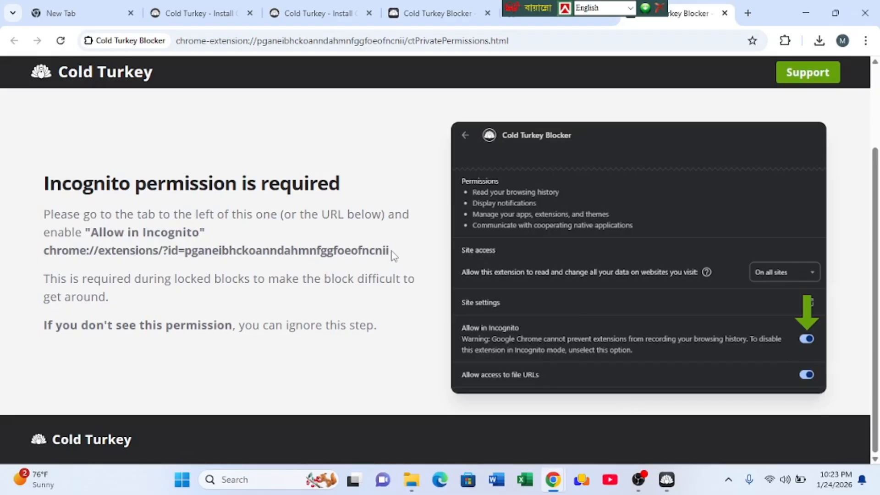
pyautogui.moveTo(390, 255); pyautogui.dragTo(47, 248)
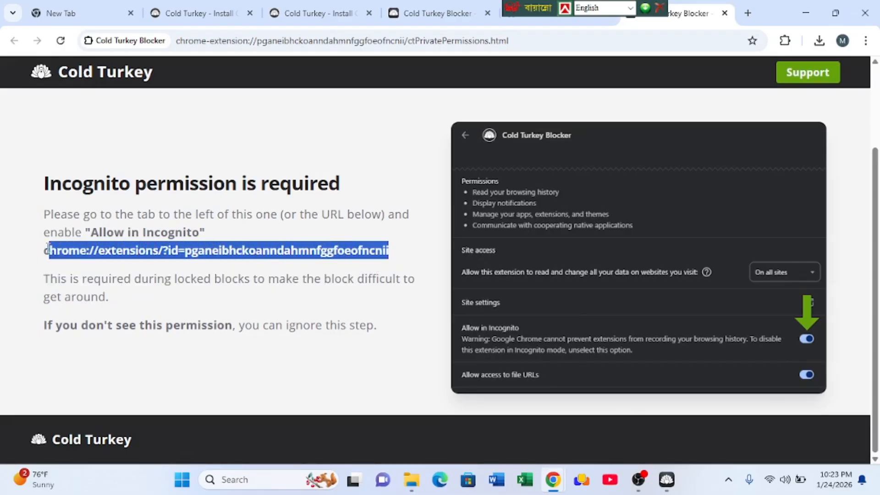
pyautogui.rightClick(81, 251)
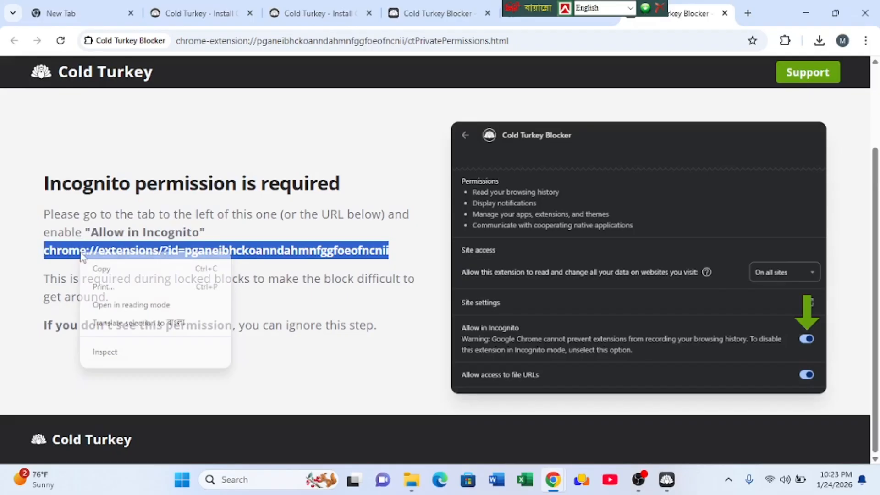
pyautogui.click(109, 270)
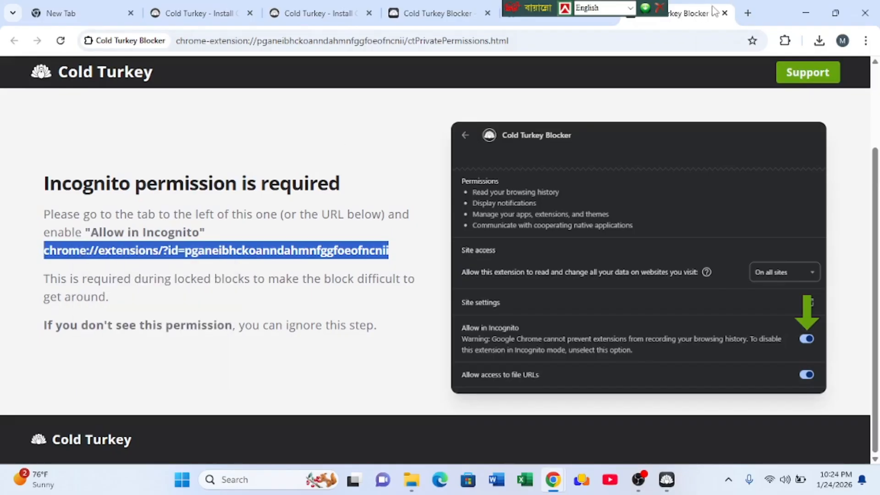
pyautogui.click(745, 13)
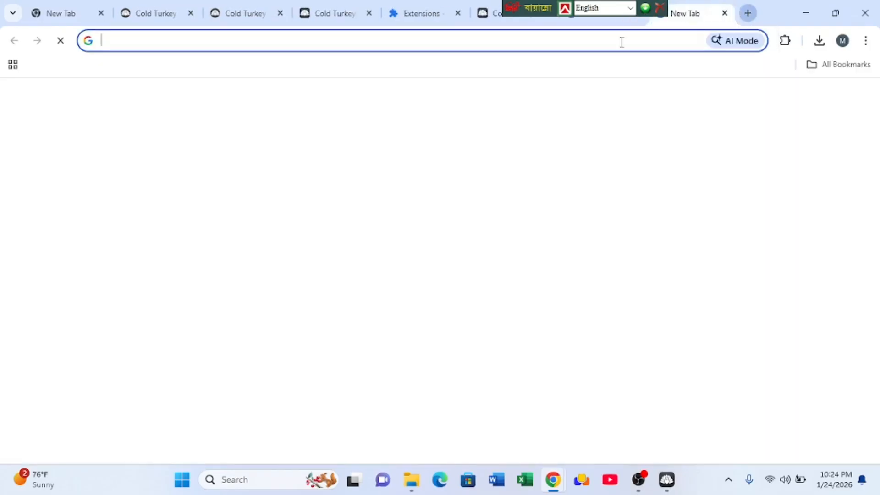
pyautogui.rightClick(199, 41)
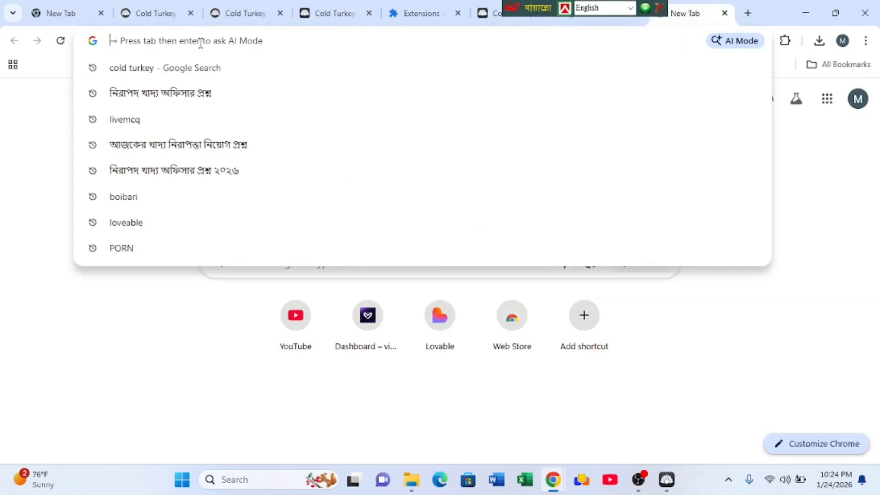
pyautogui.click(246, 159)
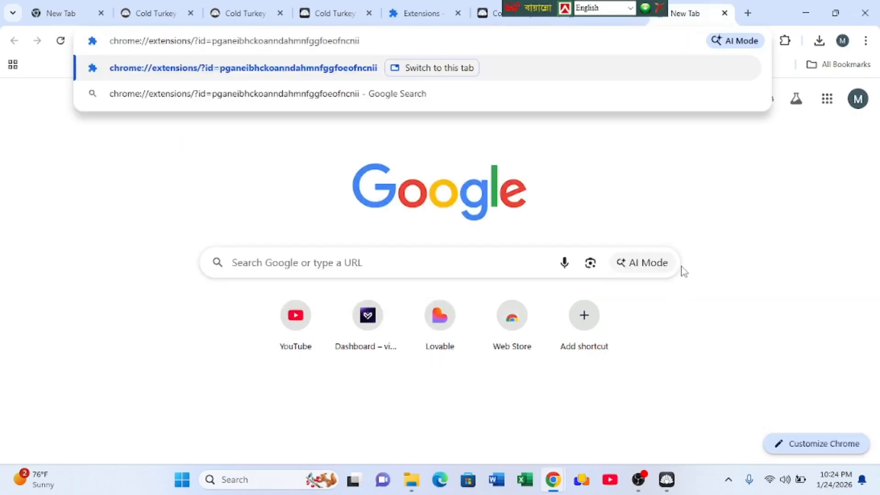
pyautogui.press('Return')
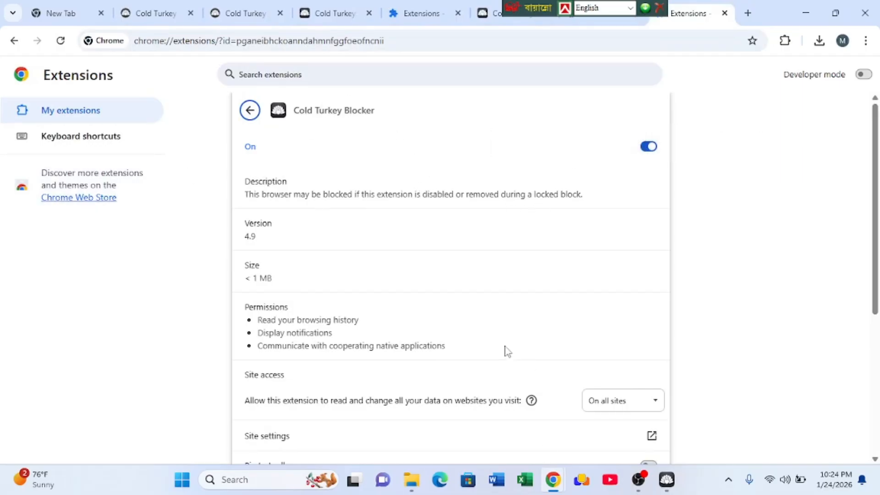
# - Enable Allow in Incognito and Allow access to file URLs for the Cold Turkey Blocker extension
pyautogui.scroll(-5, 507, 351)
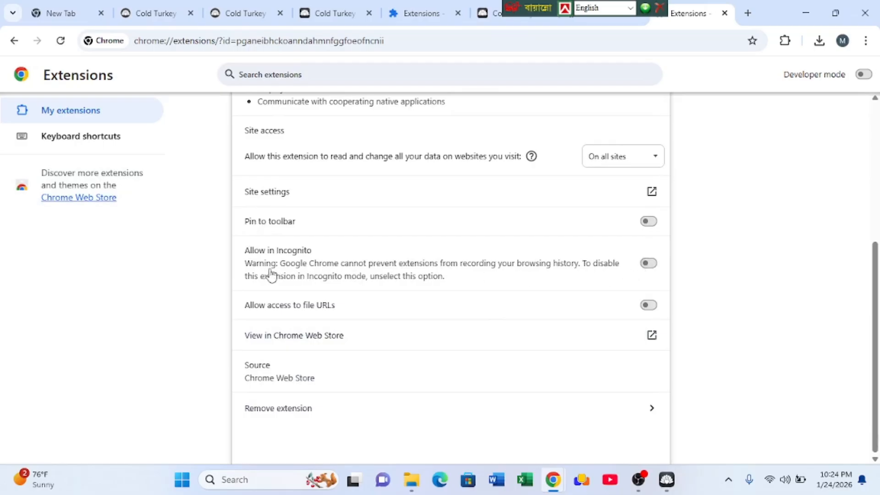
pyautogui.click(647, 264)
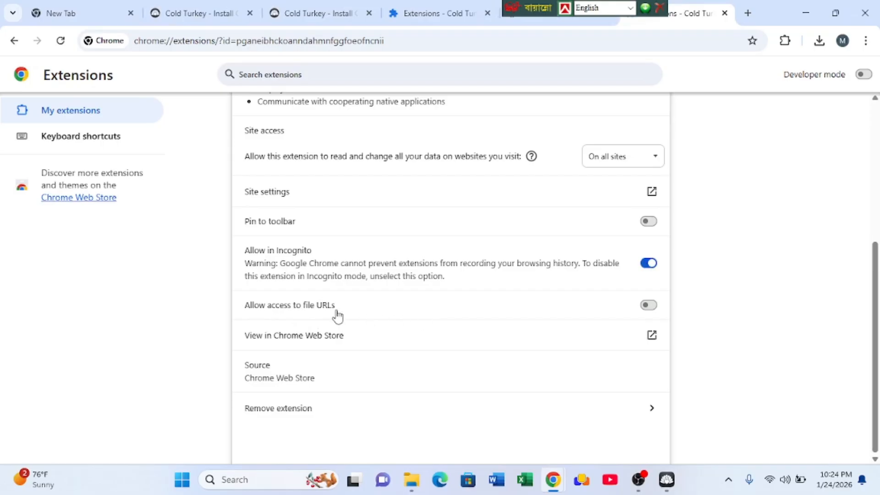
pyautogui.click(648, 306)
# - Close the extension settings and Cold Turkey installation tabs, and close the main Chrome window
pyautogui.click(724, 13)
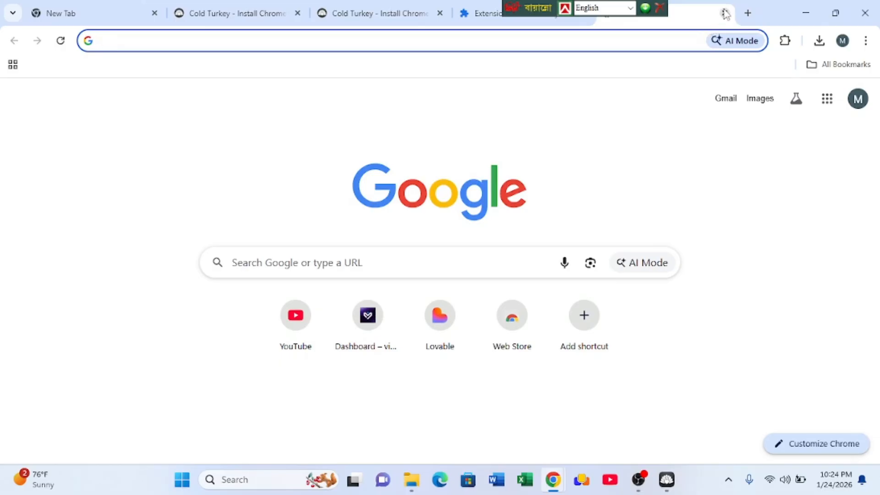
pyautogui.click(724, 13)
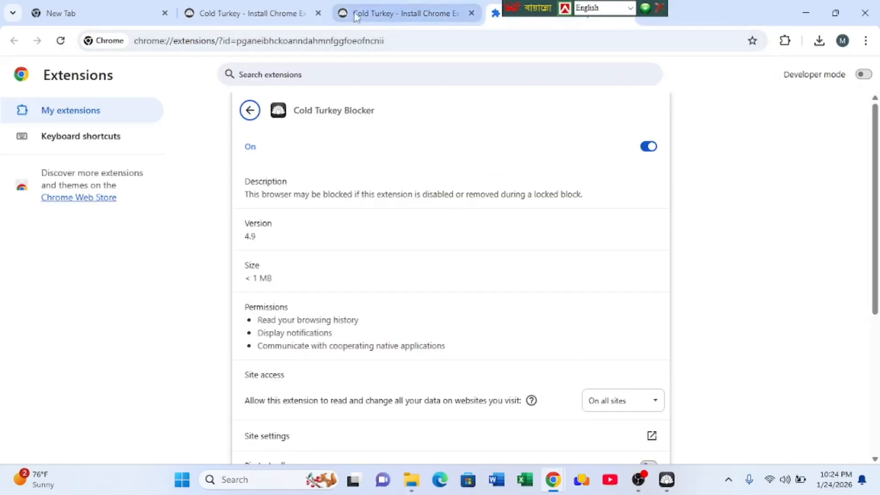
pyautogui.click(260, 19)
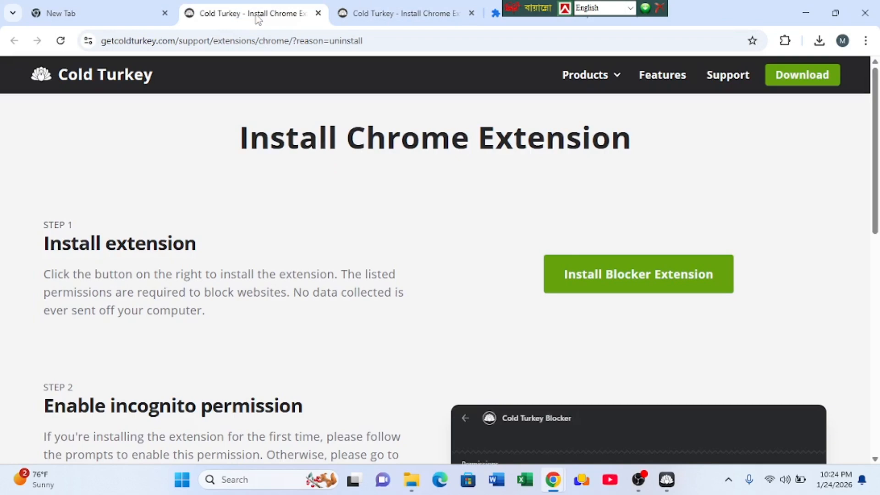
pyautogui.click(419, 18)
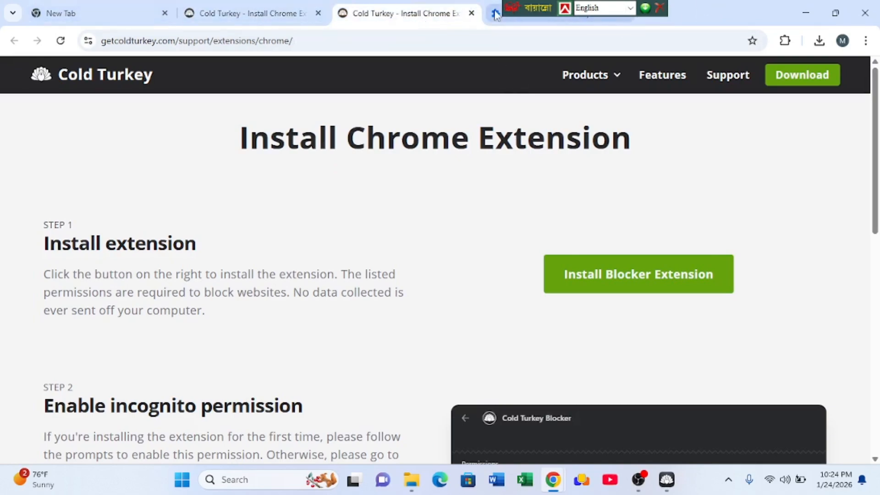
pyautogui.click(471, 13)
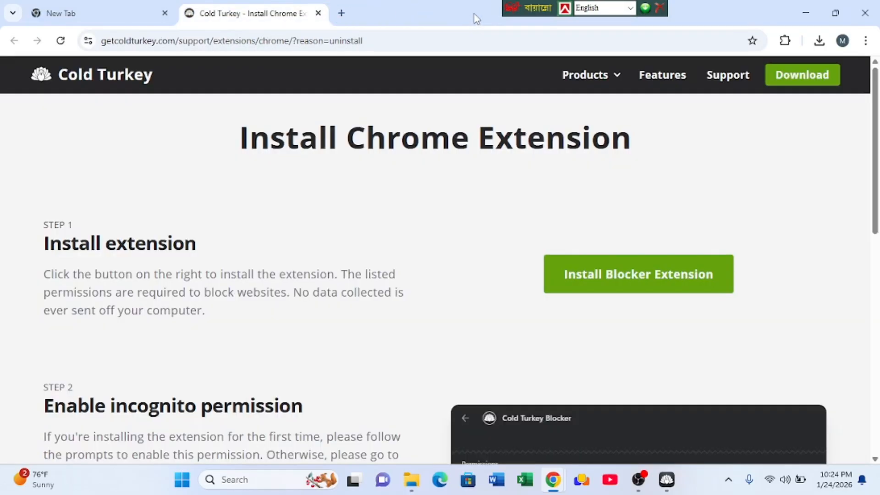
pyautogui.click(471, 13)
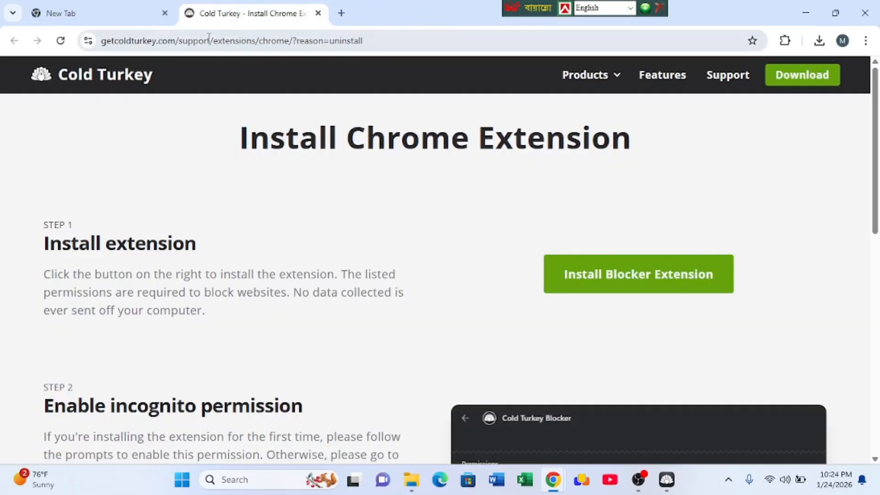
pyautogui.click(318, 13)
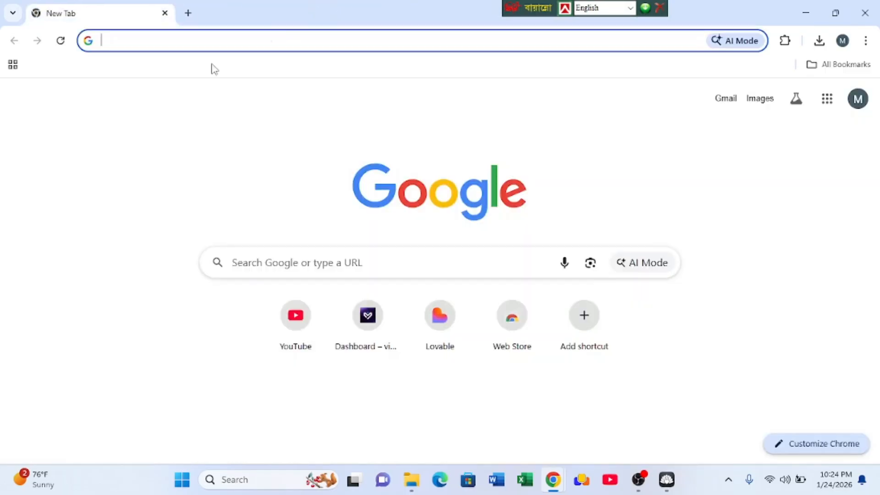
pyautogui.click(855, 6)
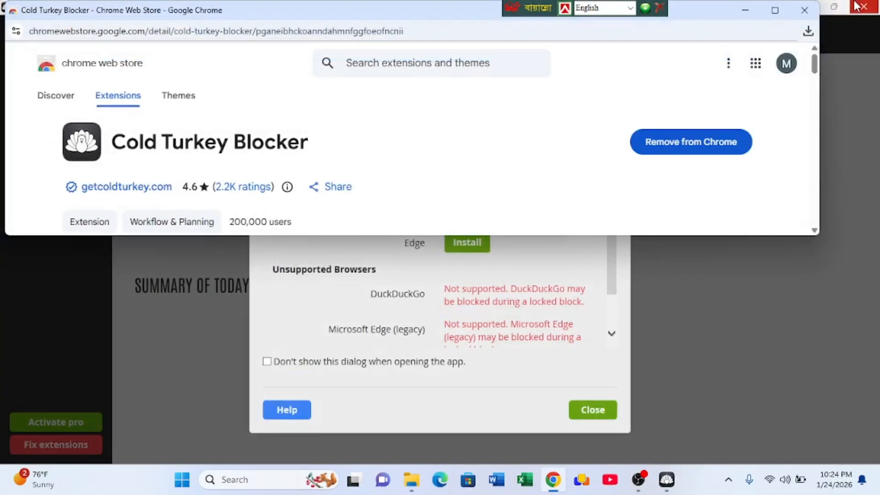
# - Return to Cold Turkey Blocker, reopen the extension fix and add the Cold Turkey Blocker extension to Microsoft Edge
pyautogui.click(721, 297)
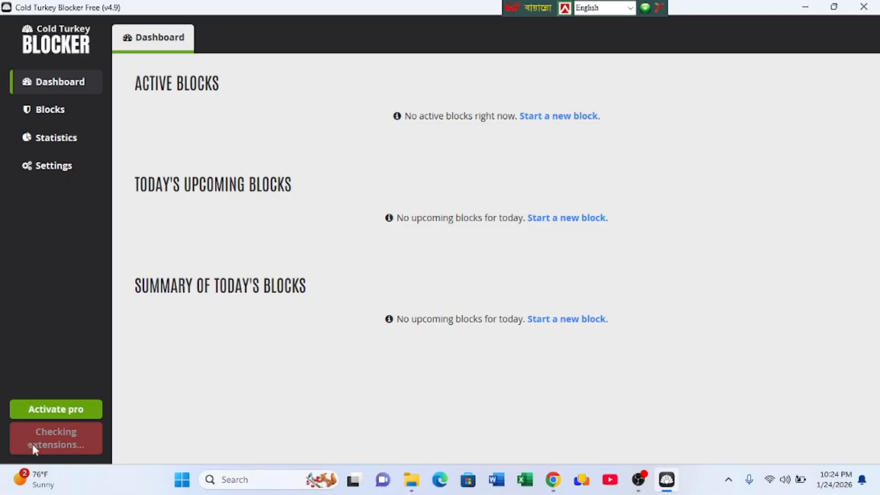
pyautogui.click(58, 452)
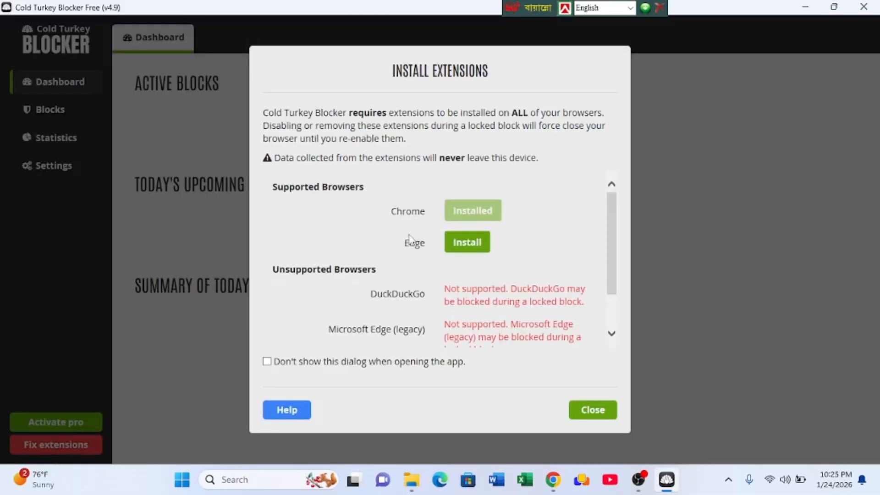
pyautogui.click(459, 244)
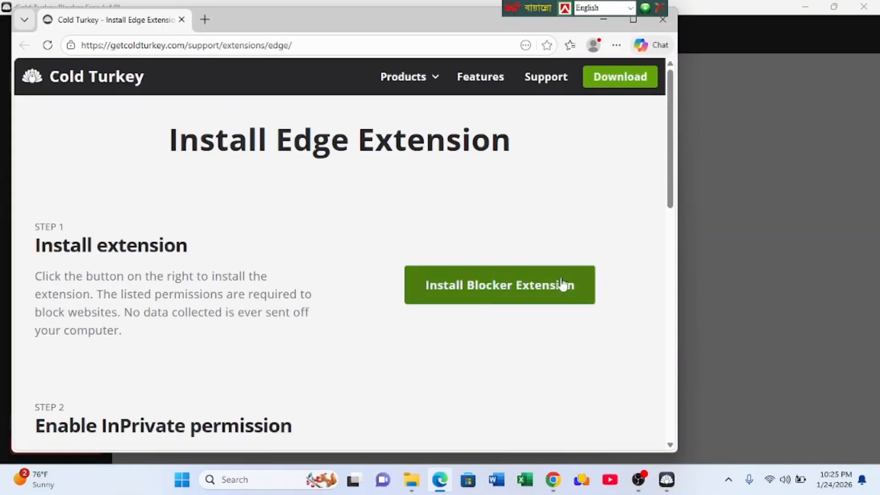
pyautogui.click(482, 296)
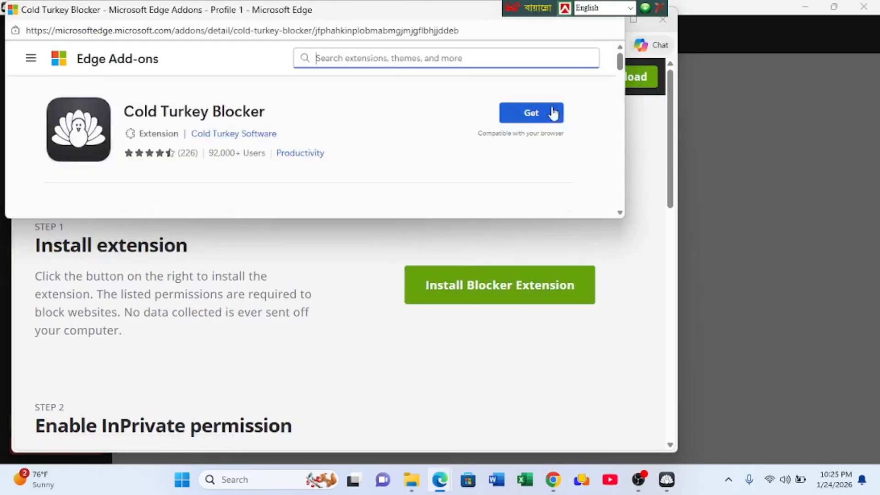
pyautogui.click(524, 114)
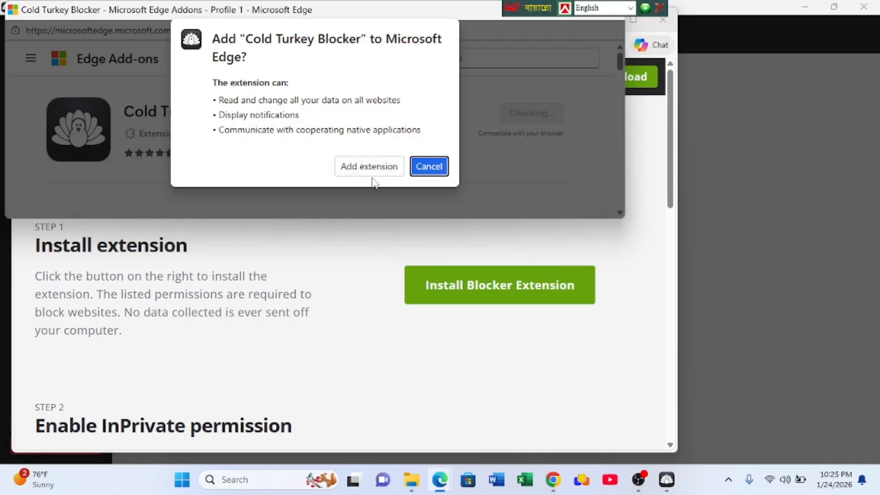
pyautogui.click(359, 168)
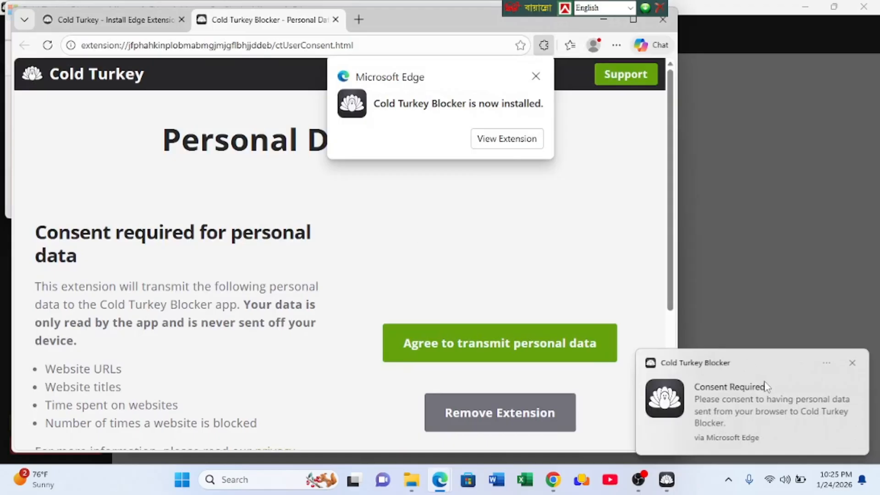
# - Dismiss the extension installed notice and agree to transmit personal data to Cold Turkey Blocker
pyautogui.click(535, 77)
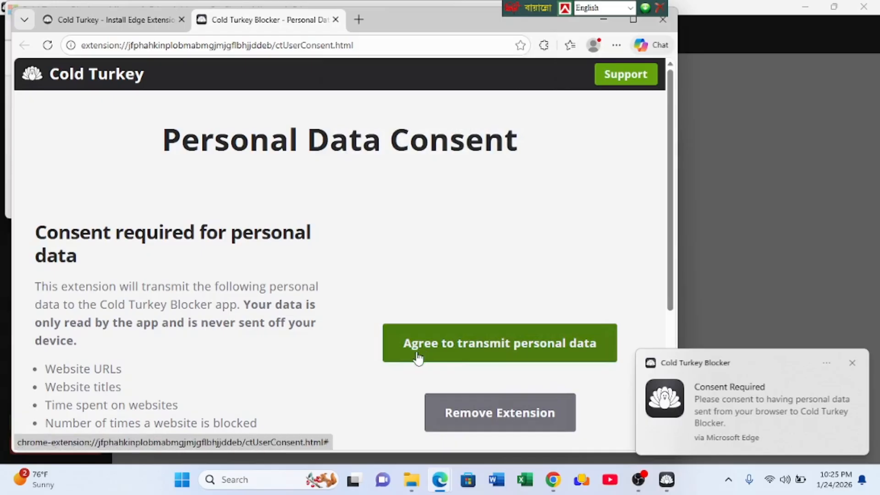
pyautogui.scroll(-1, 483, 281)
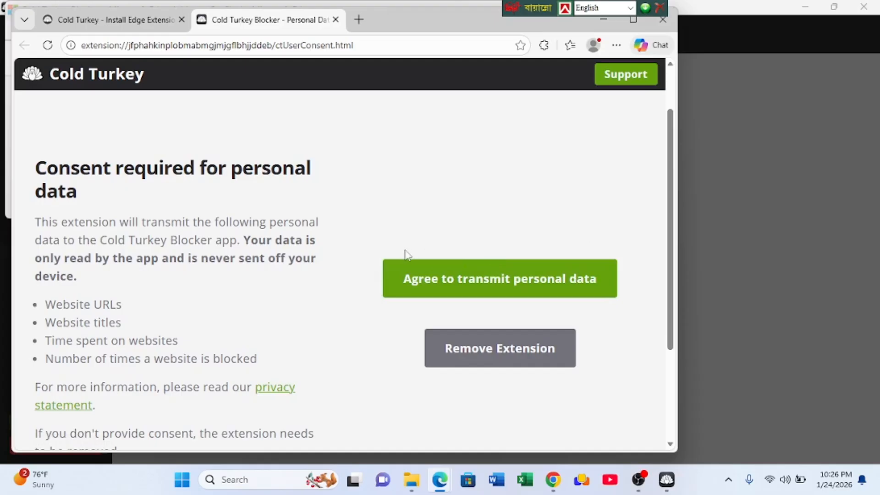
pyautogui.click(503, 284)
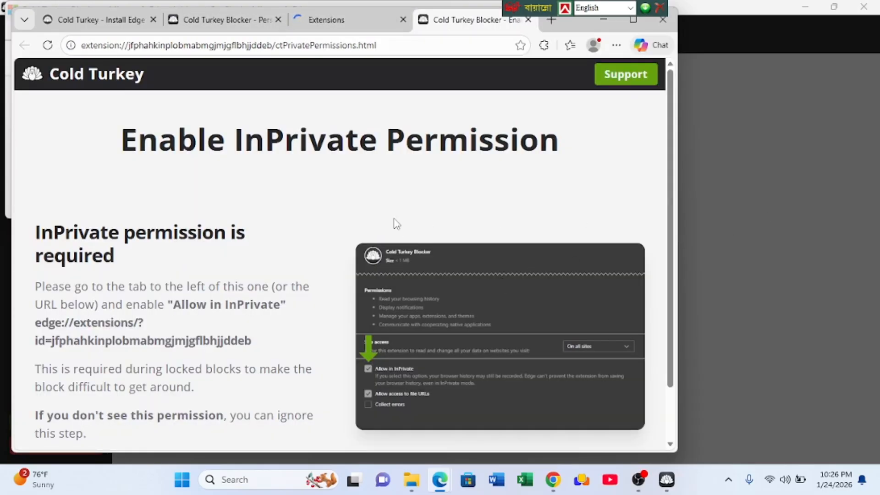
# - Maximize the Edge window showing the InPrivate permission page and dismiss the InPrivate Permission Required notification
pyautogui.scroll(-2, 458, 284)
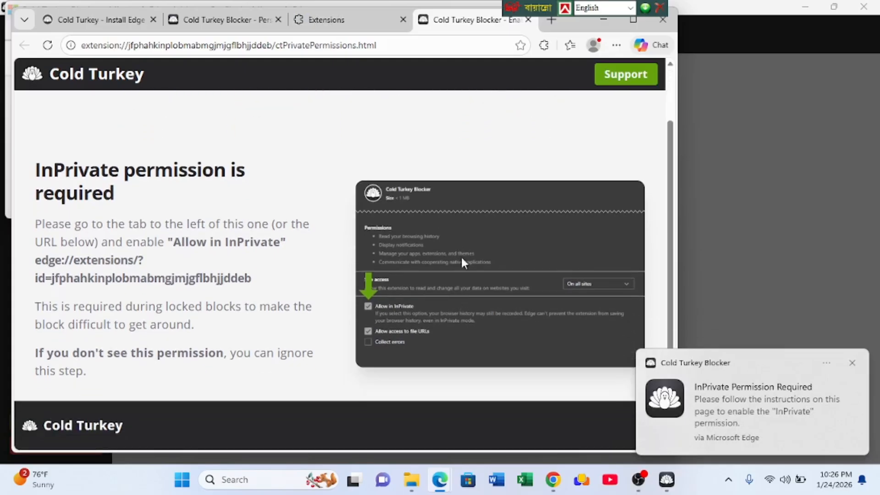
pyautogui.click(634, 19)
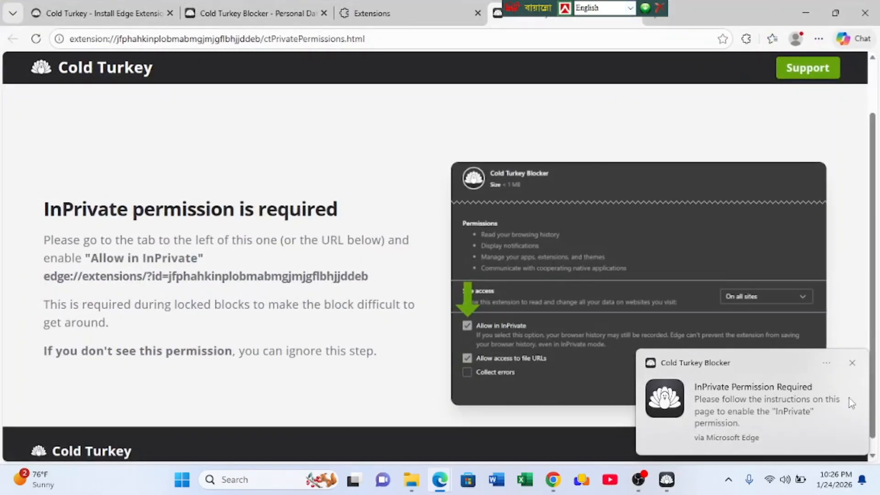
pyautogui.click(851, 362)
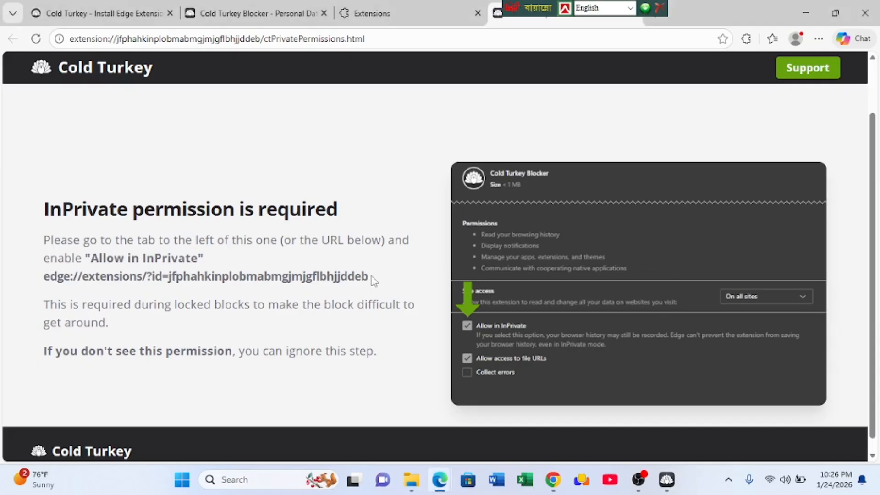
# - Copy the edge://extensions address from the InPrivate permission page and open it in a new tab
pyautogui.moveTo(368, 278); pyautogui.dragTo(43, 278)
pyautogui.hotkey('ctrl', 'c')
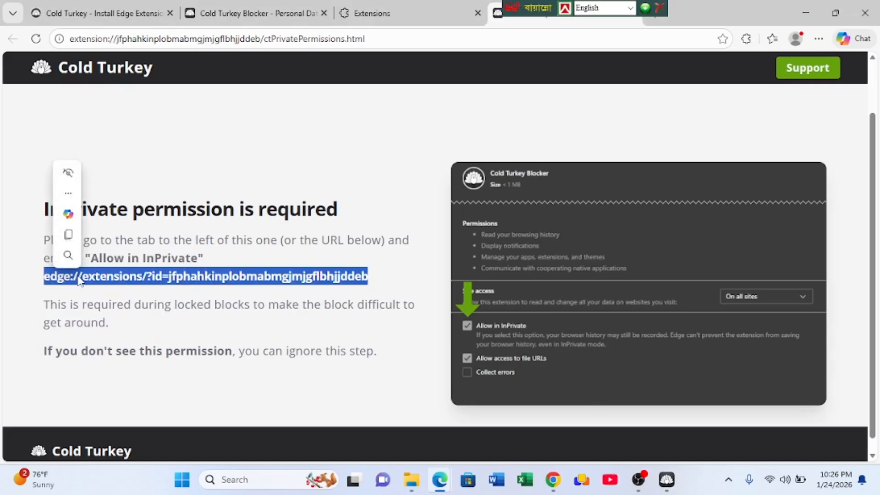
pyautogui.moveTo(69, 266)
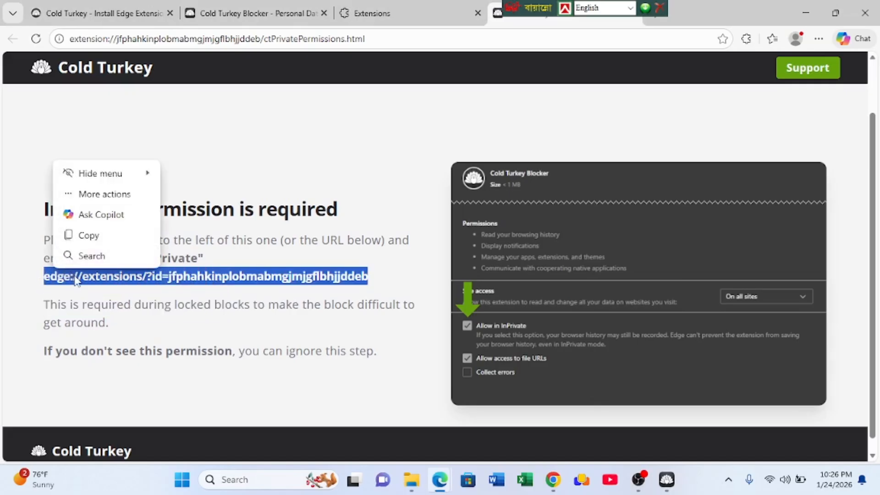
pyautogui.click(92, 236)
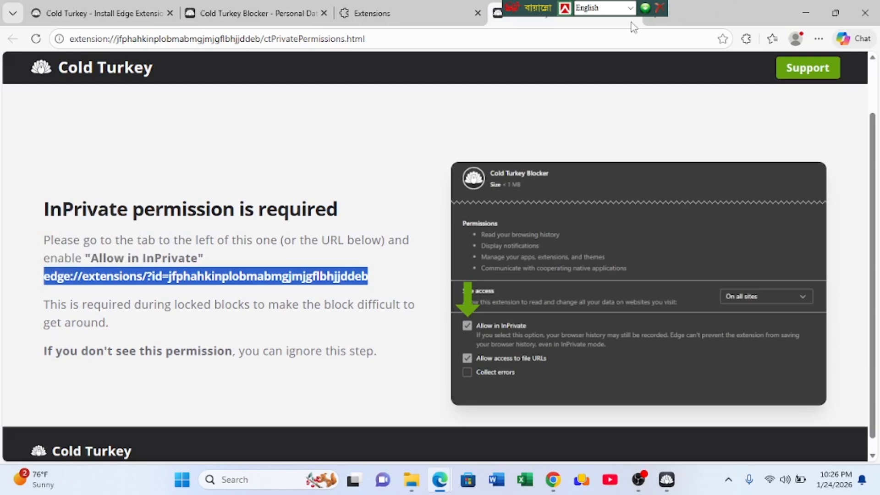
pyautogui.click(651, 15)
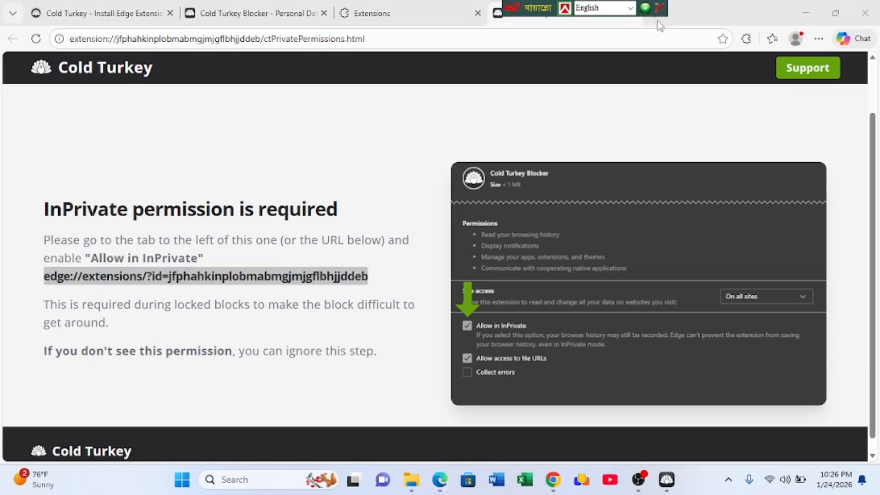
pyautogui.hotkey('ctrl', 't')
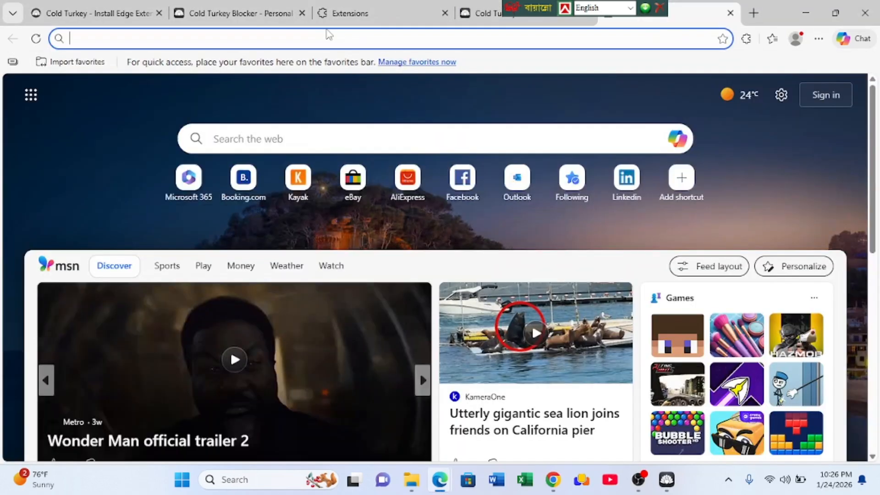
pyautogui.rightClick(326, 31)
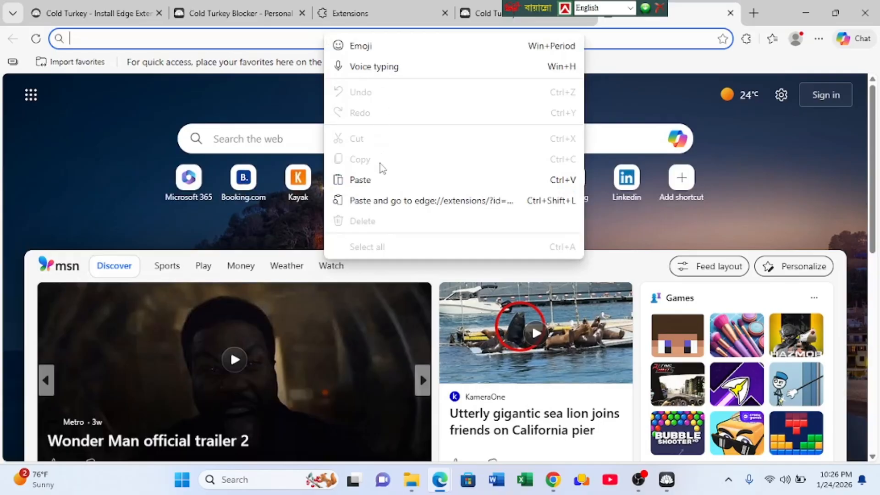
pyautogui.click(380, 175)
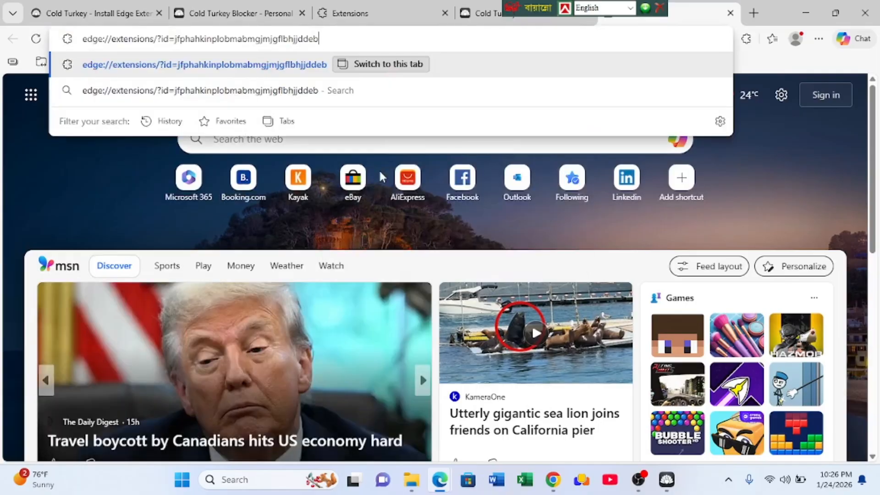
pyautogui.press('Return')
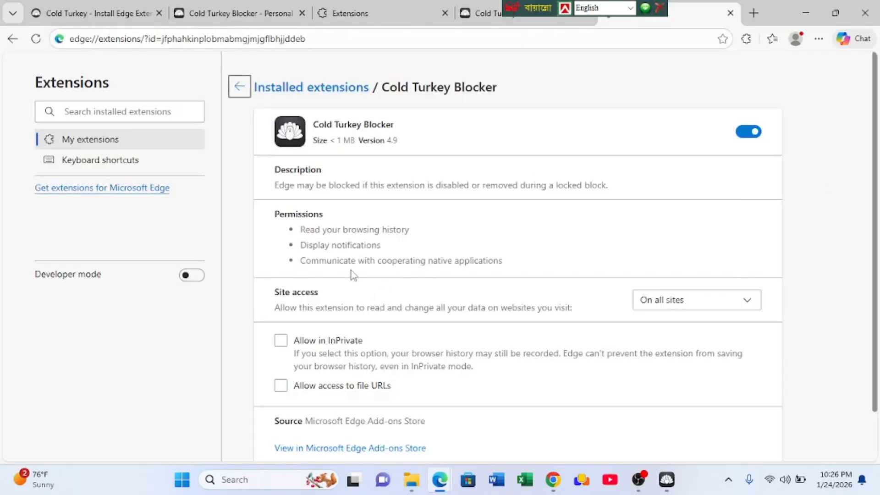
# - Enable Allow in InPrivate and Allow access to file URLs for the Cold Turkey Blocker extension in Edge
pyautogui.scroll(-2, 407, 254)
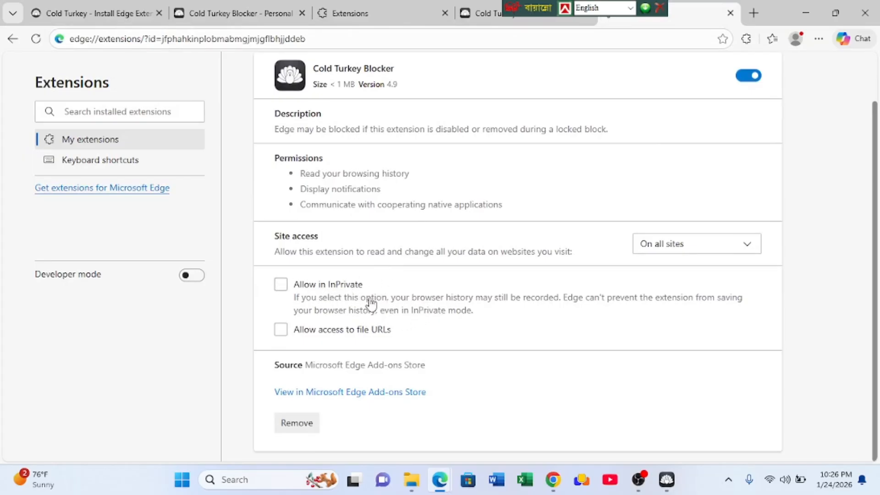
pyautogui.click(282, 286)
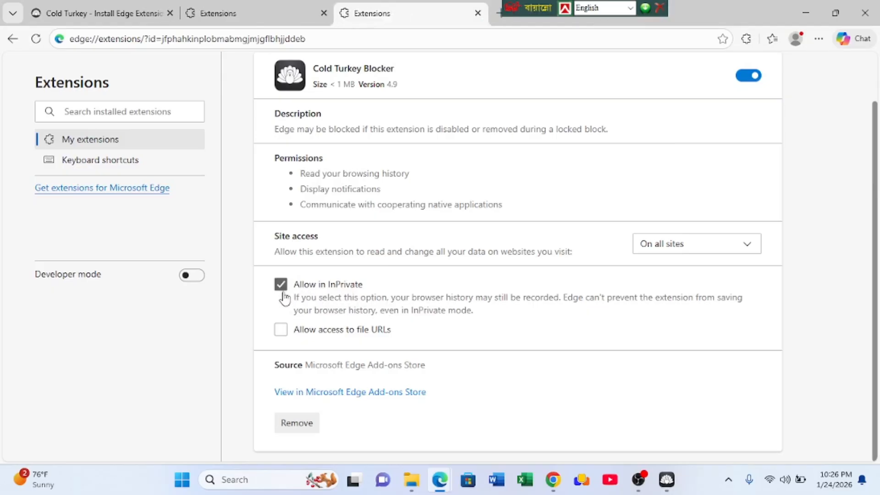
pyautogui.click(279, 337)
# - Close both extension settings tabs and the Install Edge Extension tab to return to Cold Turkey Blocker
pyautogui.click(478, 13)
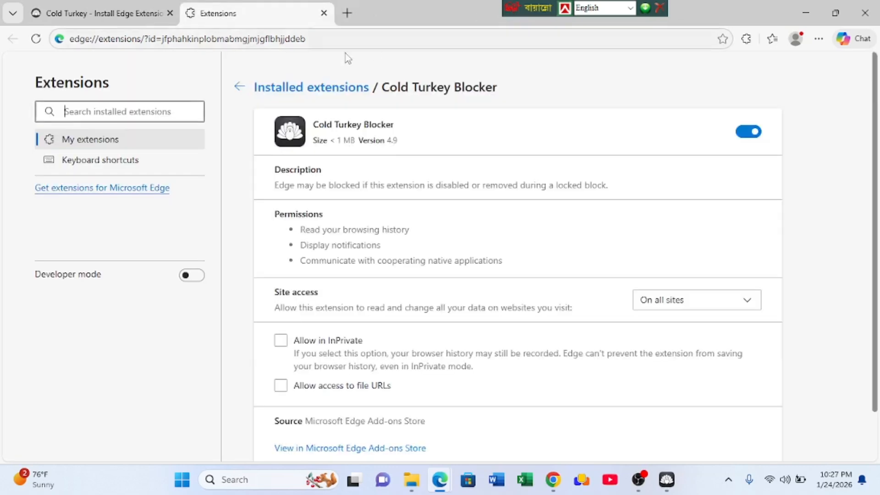
pyautogui.click(323, 13)
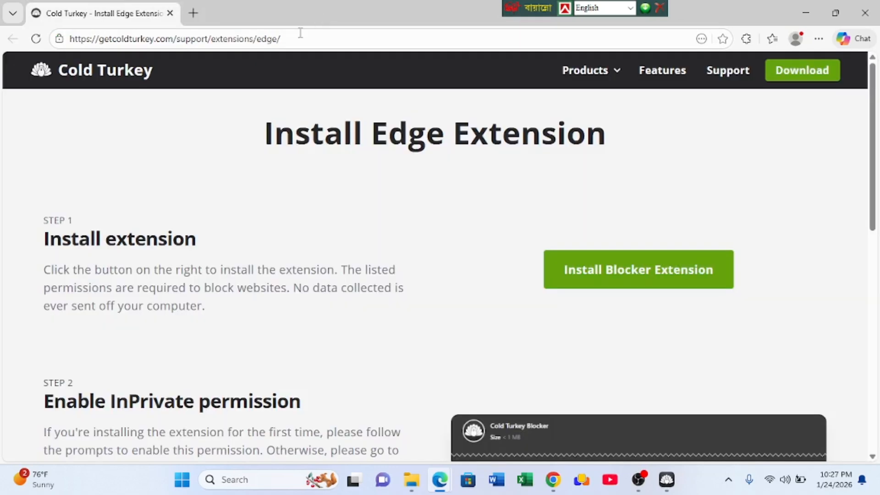
pyautogui.click(170, 13)
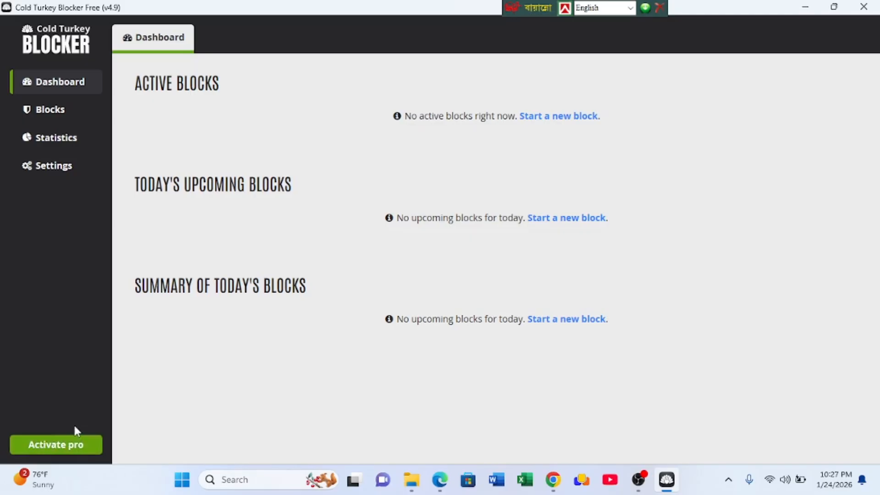
# - View the pro upgrade, free trial and product key activation options, and close them without choosing any
pyautogui.click(55, 450)
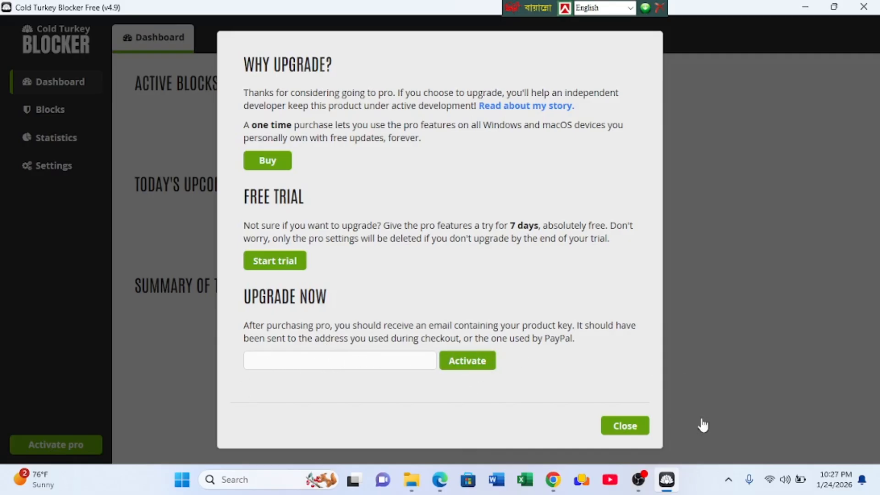
pyautogui.click(621, 433)
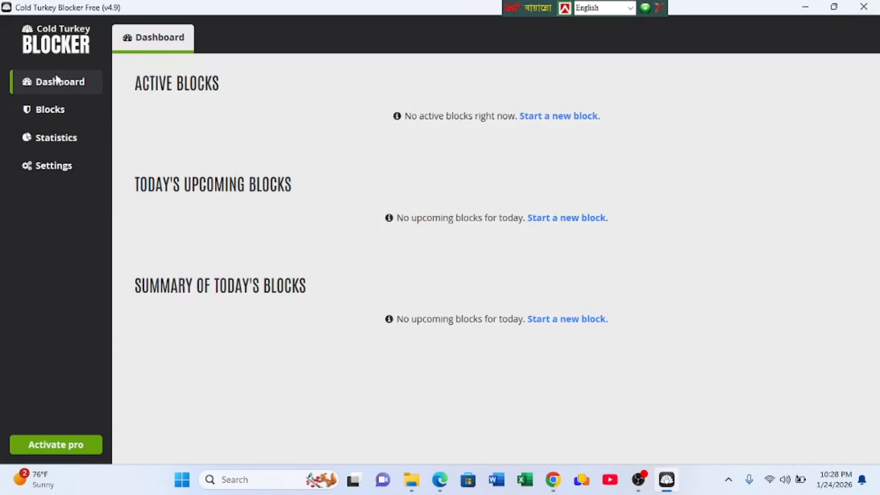
# - Examine the display, functionality, hint and startup options in the Preferences settings
pyautogui.click(44, 169)
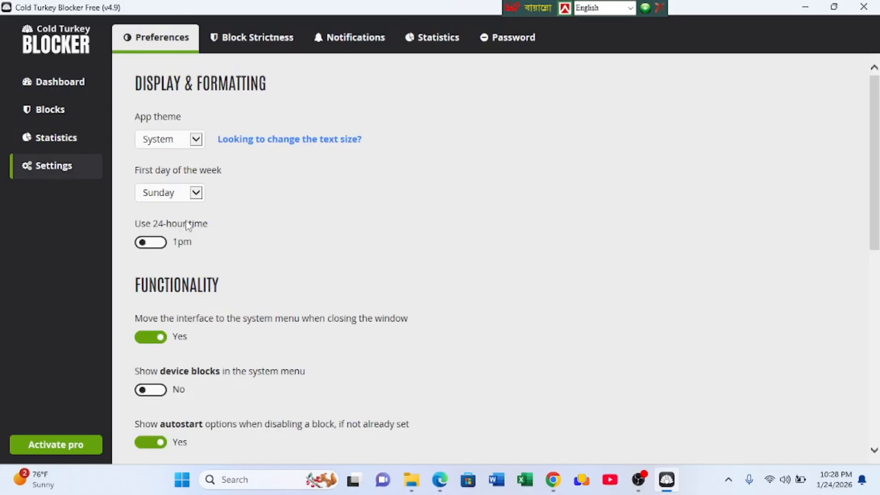
pyautogui.scroll(-3, 221, 318)
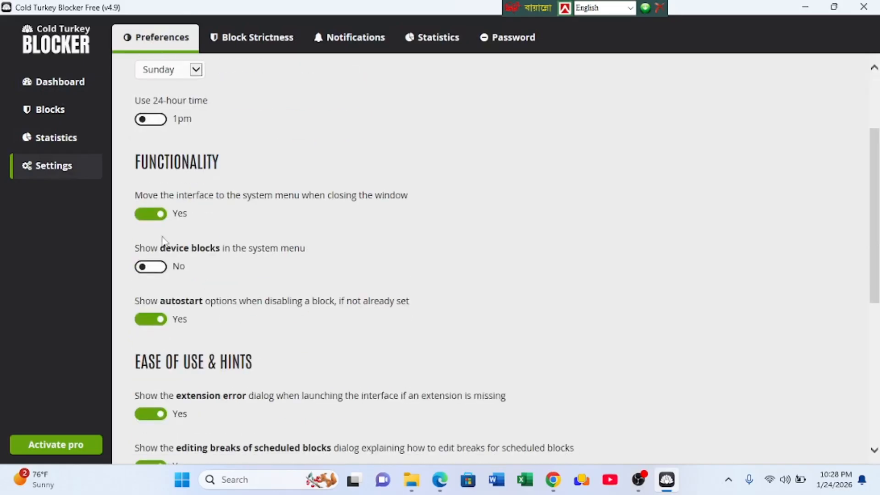
pyautogui.scroll(-7, 203, 283)
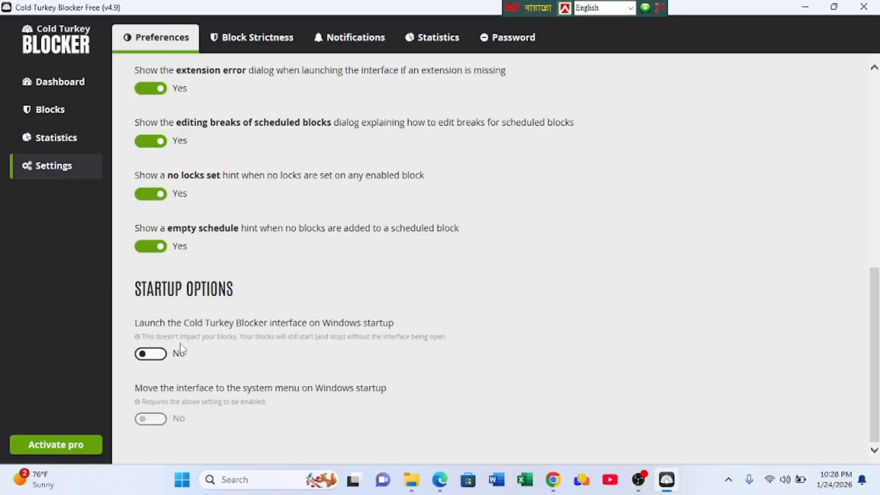
pyautogui.scroll(5, 181, 346)
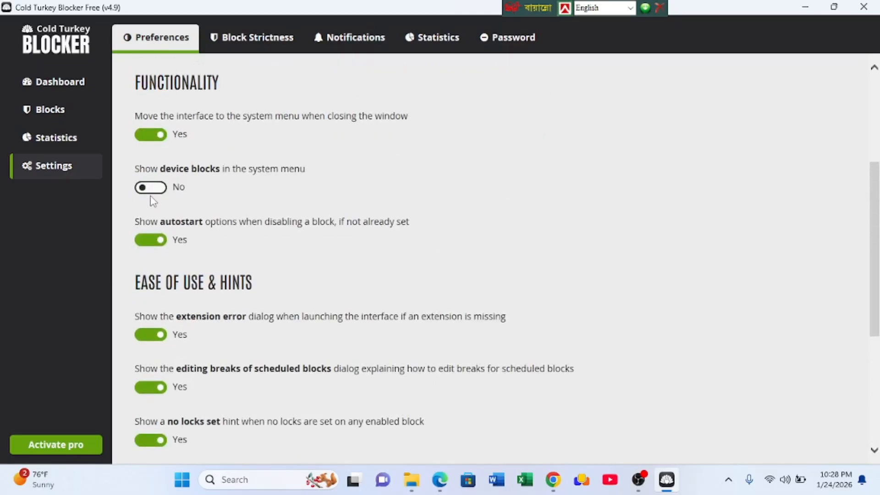
pyautogui.scroll(-1, 212, 392)
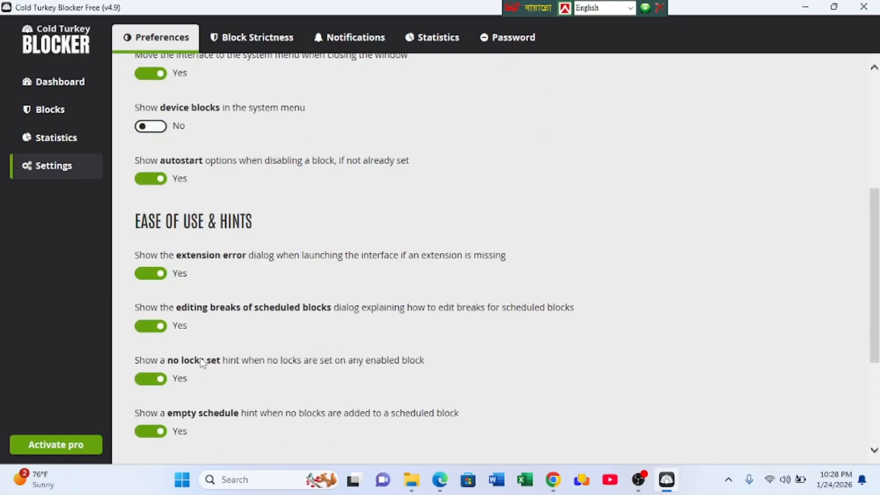
pyautogui.scroll(3, 205, 320)
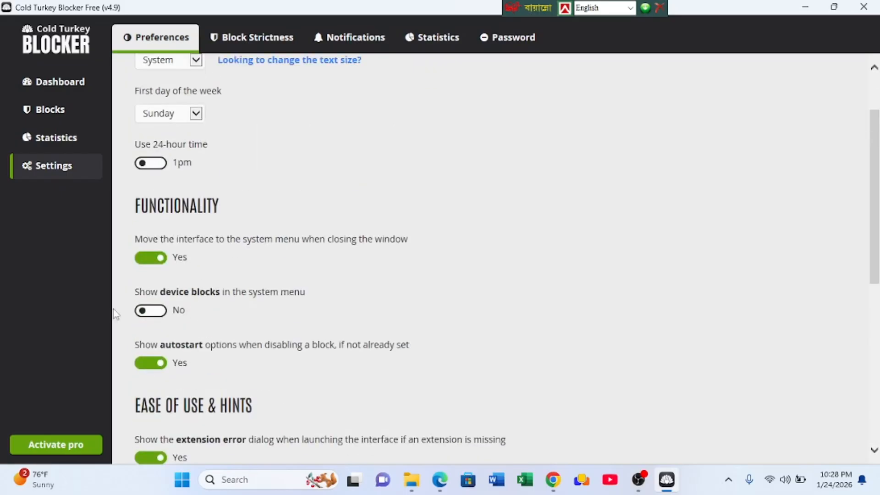
# - Review the Block Strictness settings, including break strictness, bypass prevention and advanced extension settings
pyautogui.click(252, 40)
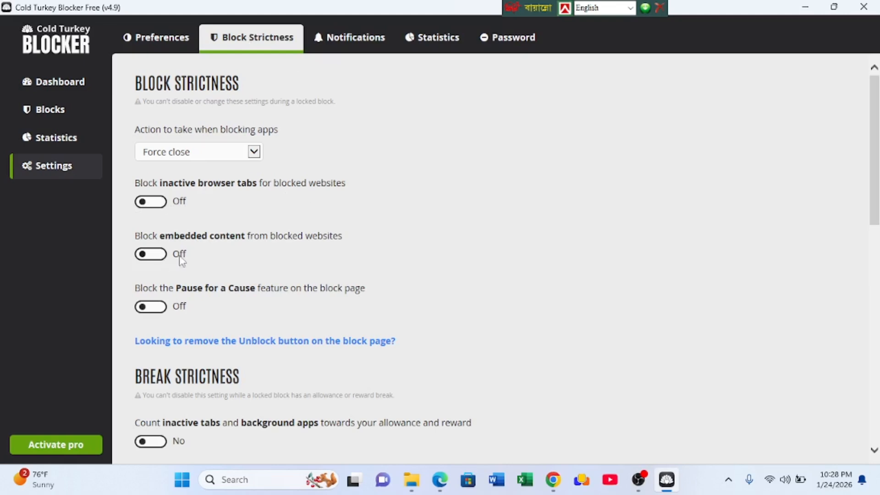
pyautogui.scroll(-4, 218, 304)
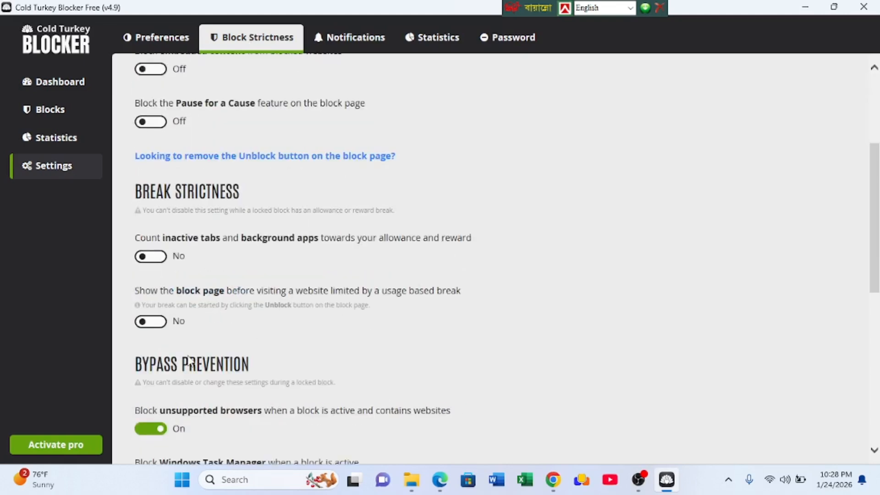
pyautogui.scroll(-3, 189, 360)
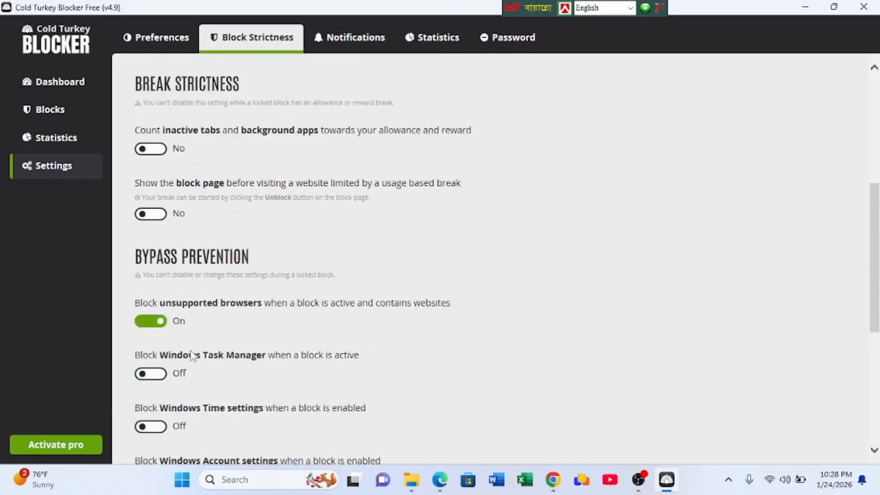
pyautogui.scroll(-3, 158, 355)
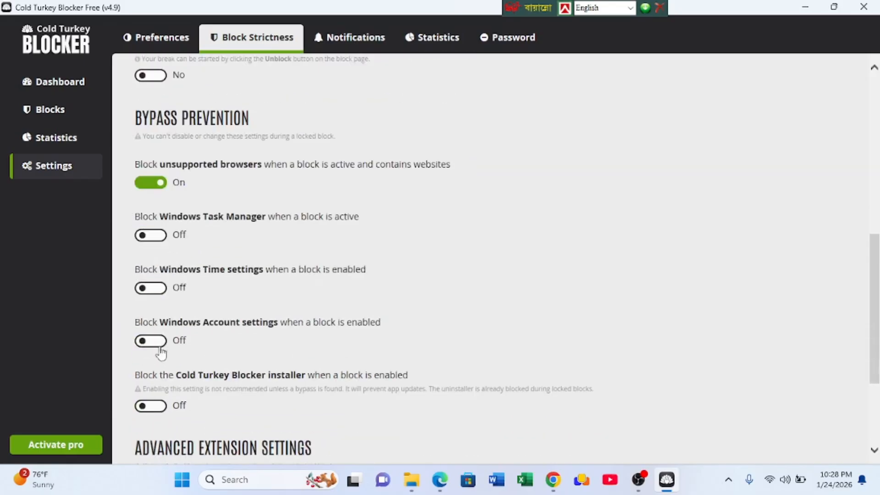
pyautogui.scroll(-3, 209, 389)
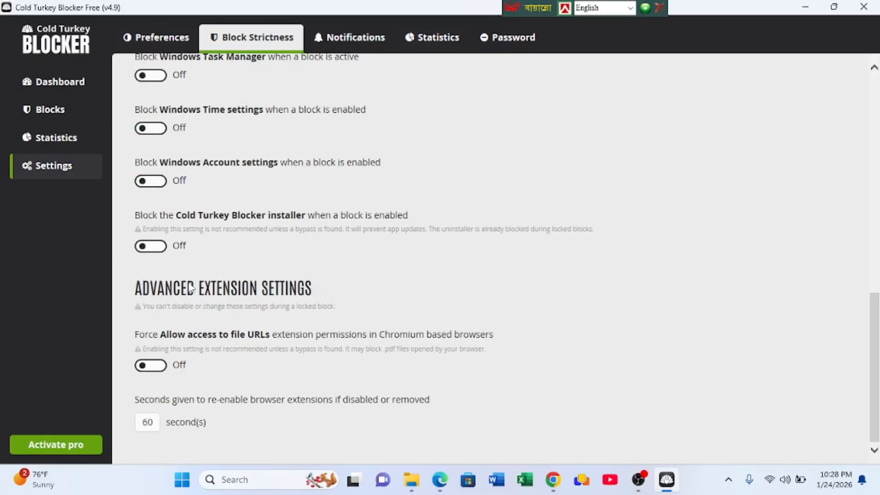
pyautogui.scroll(10, 192, 287)
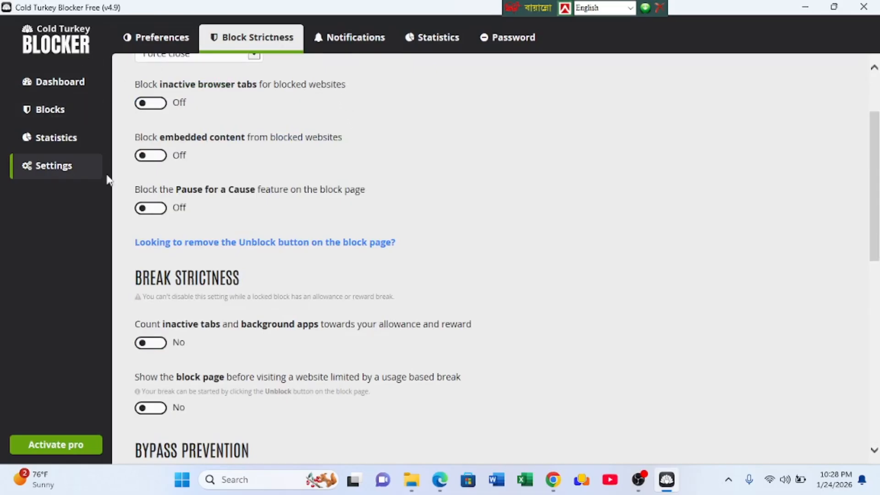
# - Start a new website block and import the pre-made Porn list into its websites
pyautogui.click(48, 111)
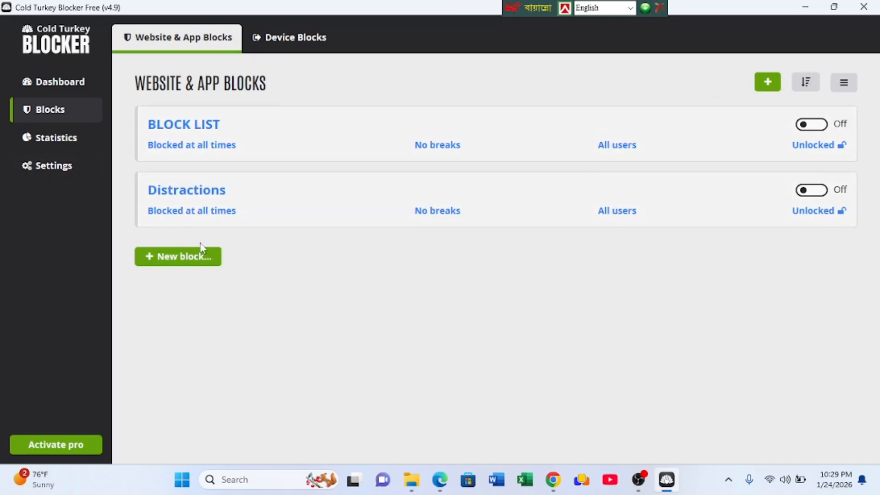
pyautogui.click(166, 257)
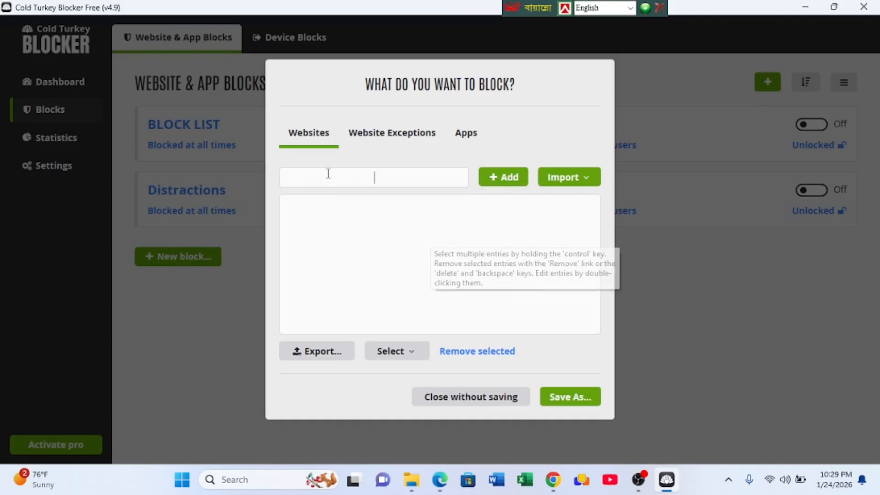
pyautogui.click(580, 182)
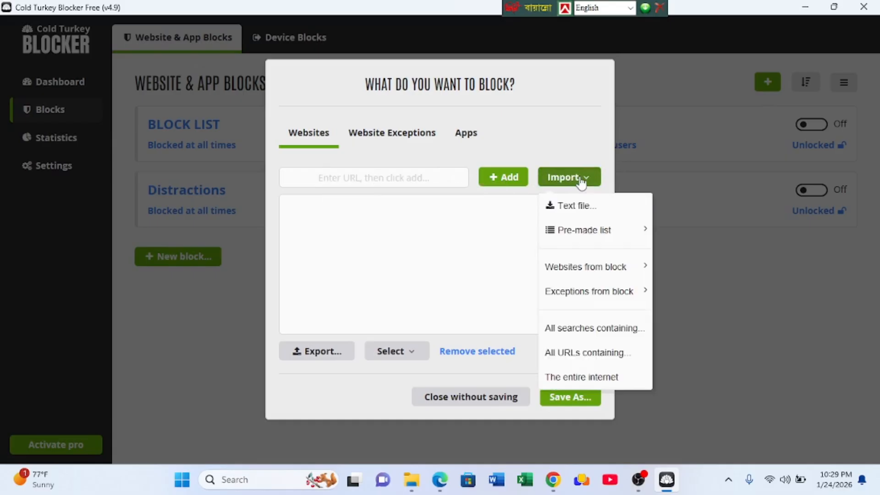
pyautogui.moveTo(586, 227)
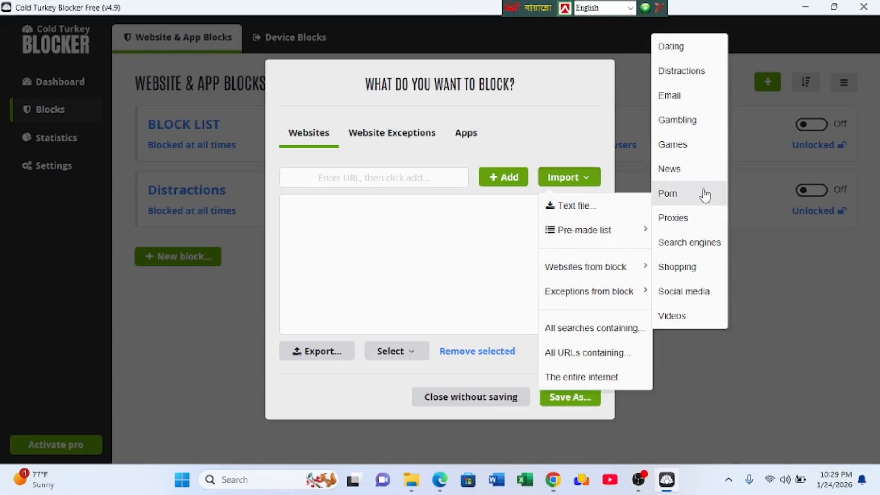
pyautogui.click(679, 199)
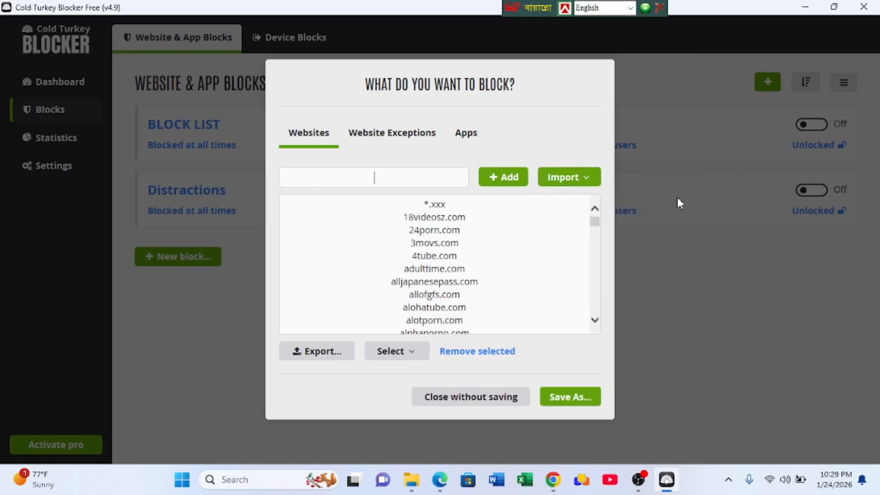
pyautogui.scroll(-5, 502, 244)
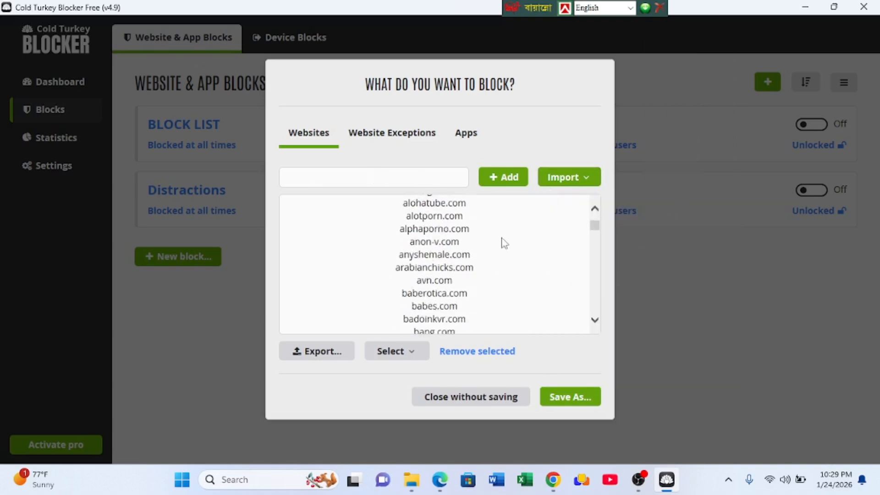
pyautogui.scroll(3, 504, 250)
pyautogui.scroll(-5, 511, 250)
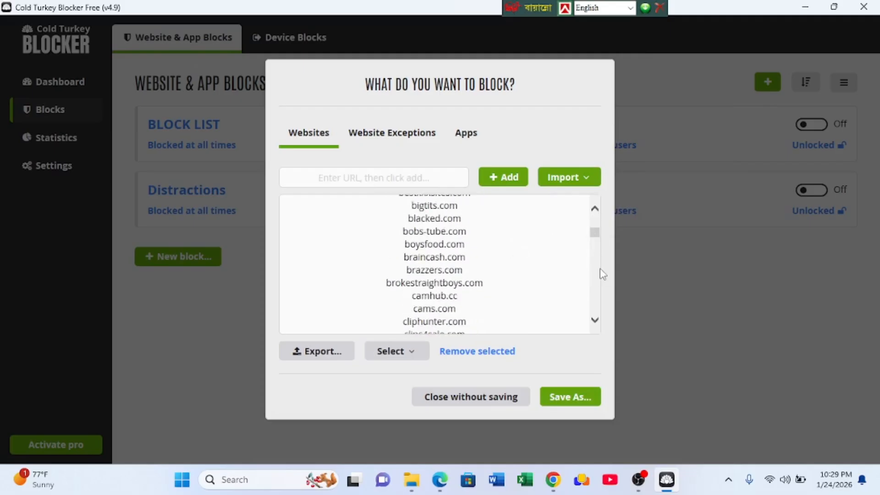
pyautogui.scroll(1, 522, 240)
pyautogui.scroll(3, 521, 240)
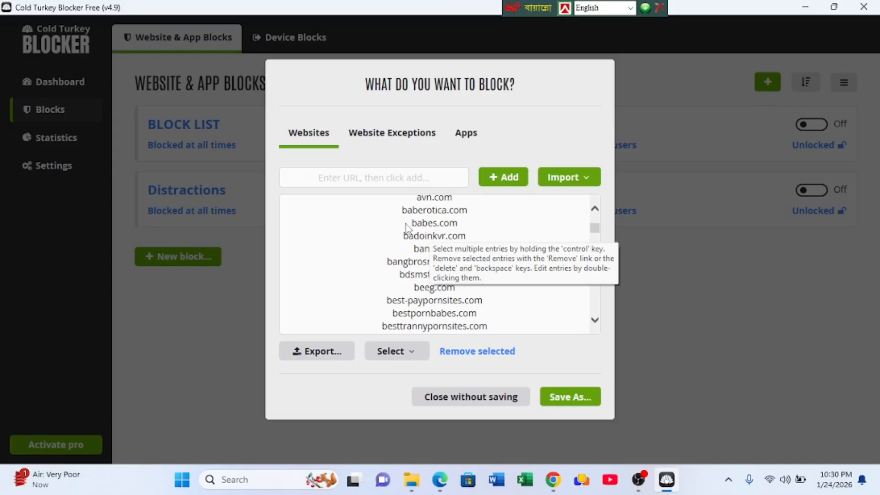
# - Add the wildcard entry *porn* to the new block's website list
pyautogui.click(348, 176)
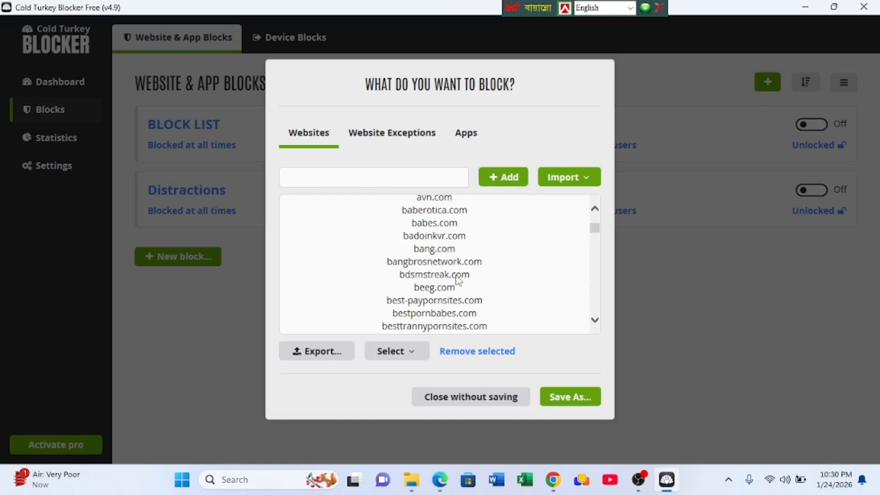
pyautogui.scroll(6, 458, 288)
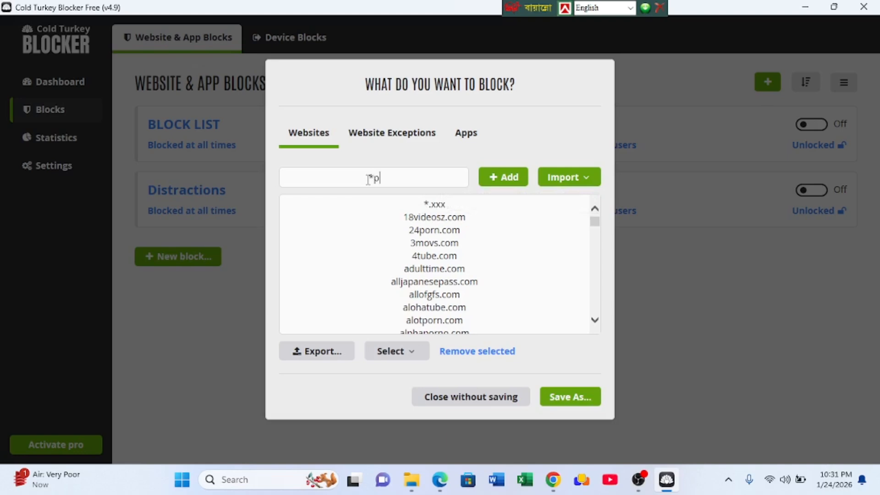
pyautogui.write('orn*')
pyautogui.click(496, 184)
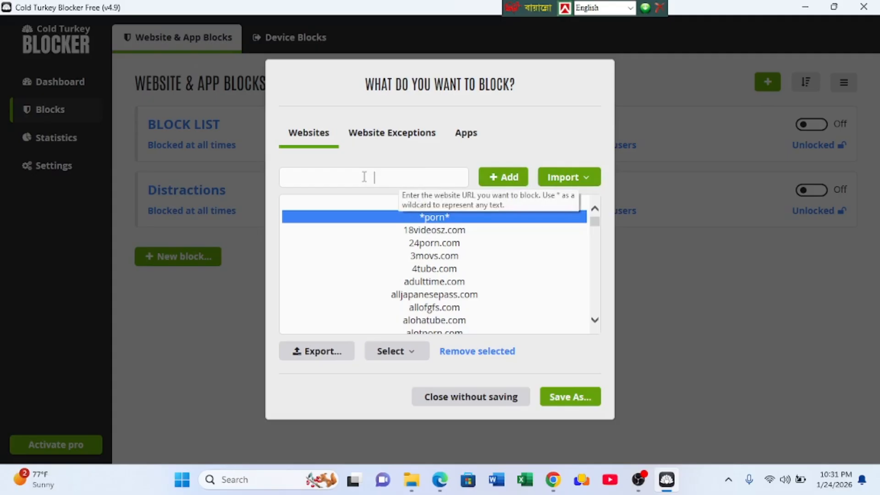
# - Add the wildcard entry *hot video* to the new block's website list
pyautogui.write('hot')
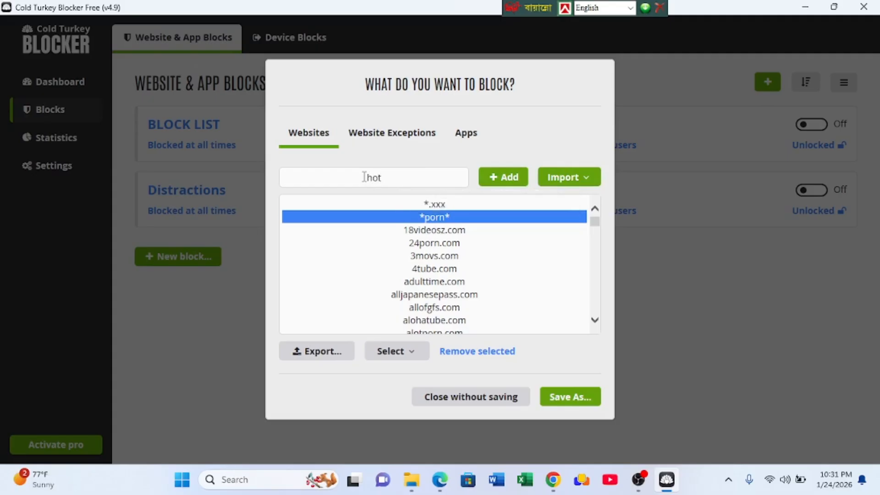
pyautogui.write(' video')
pyautogui.tripleClick(365, 178)
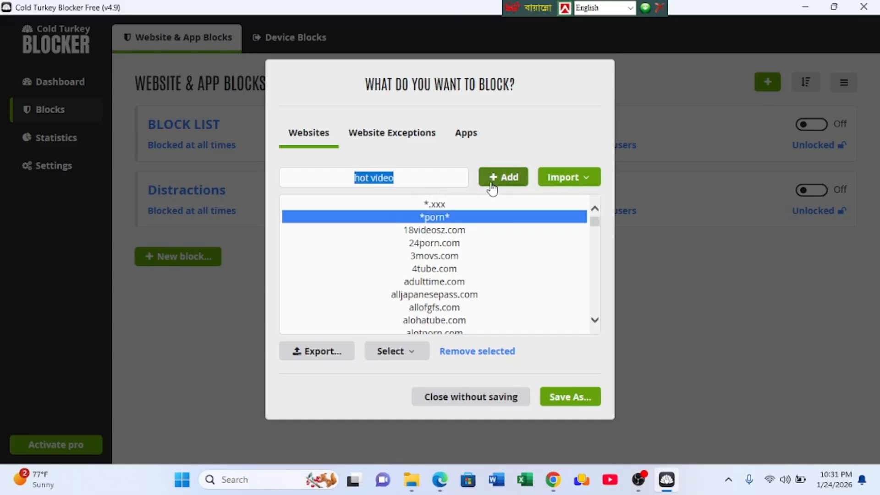
pyautogui.click(405, 185)
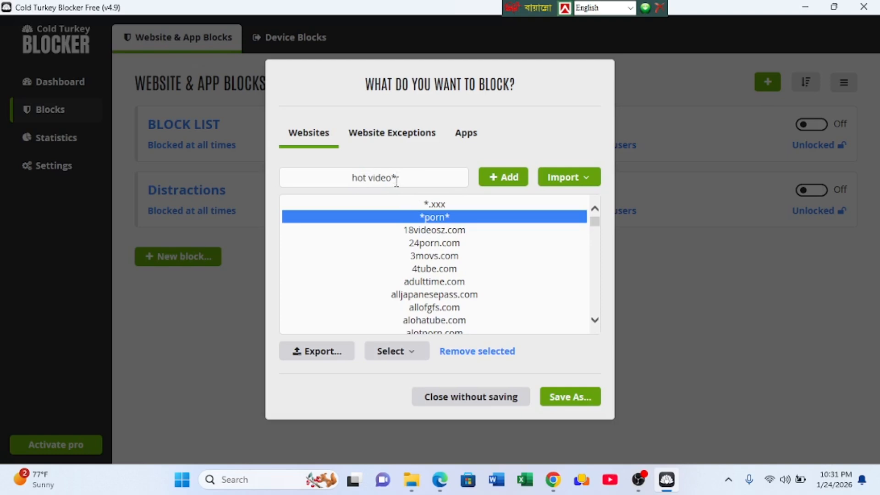
pyautogui.click(350, 176)
pyautogui.write('*')
pyautogui.click(504, 182)
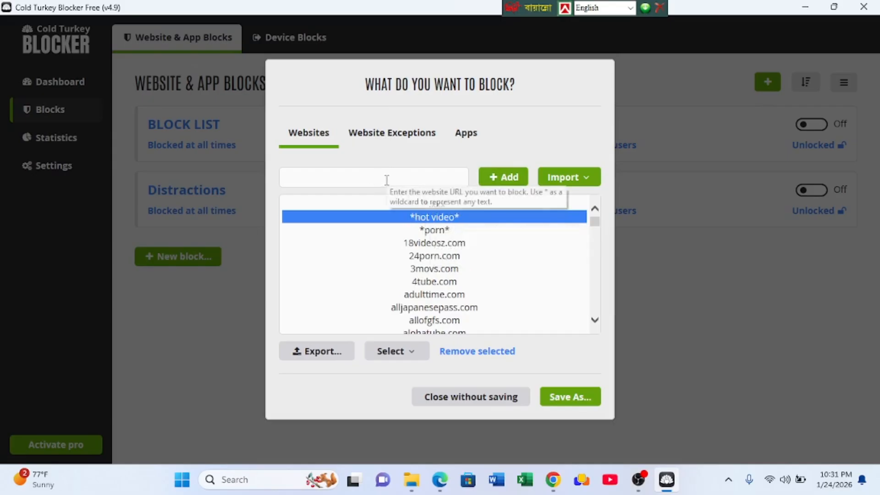
# - Add the wildcard entry *sex* to the new block's website list
pyautogui.write('sex')
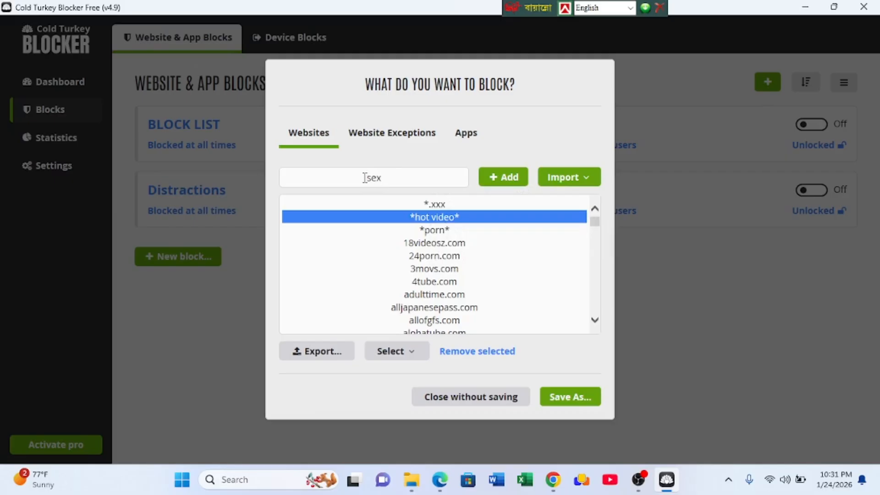
pyautogui.click(365, 178)
pyautogui.write('*')
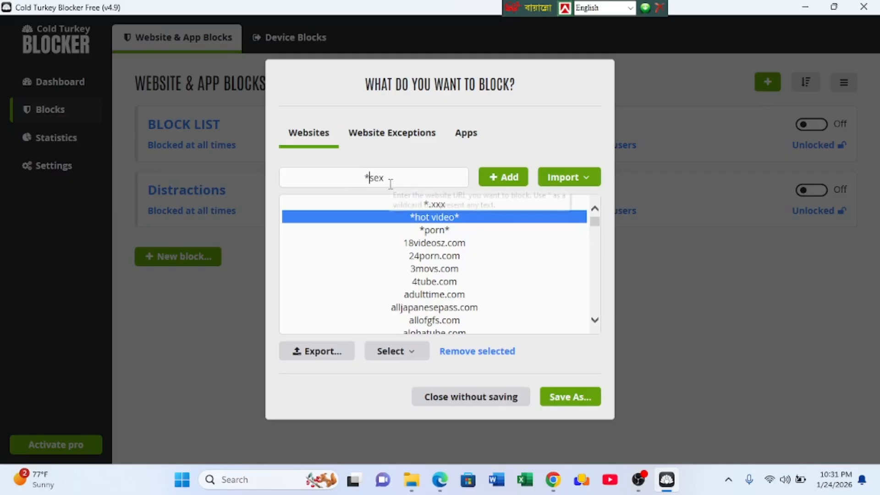
pyautogui.click(391, 183)
pyautogui.write('*')
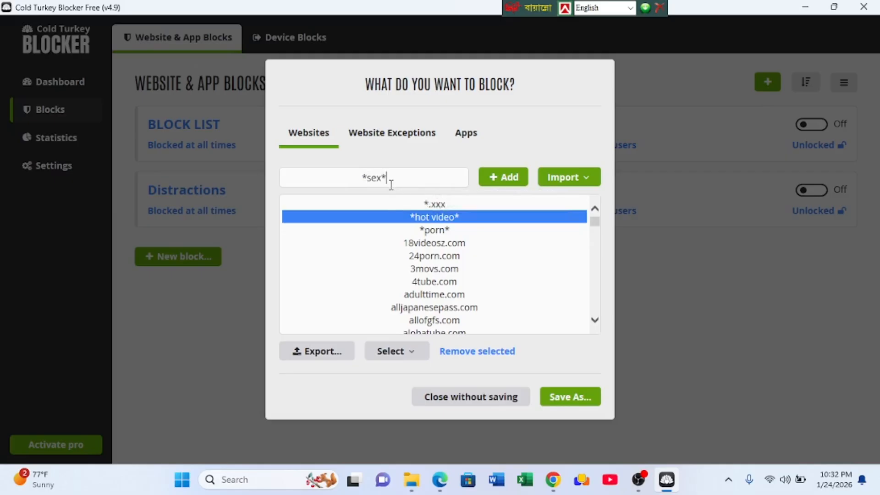
pyautogui.click(507, 178)
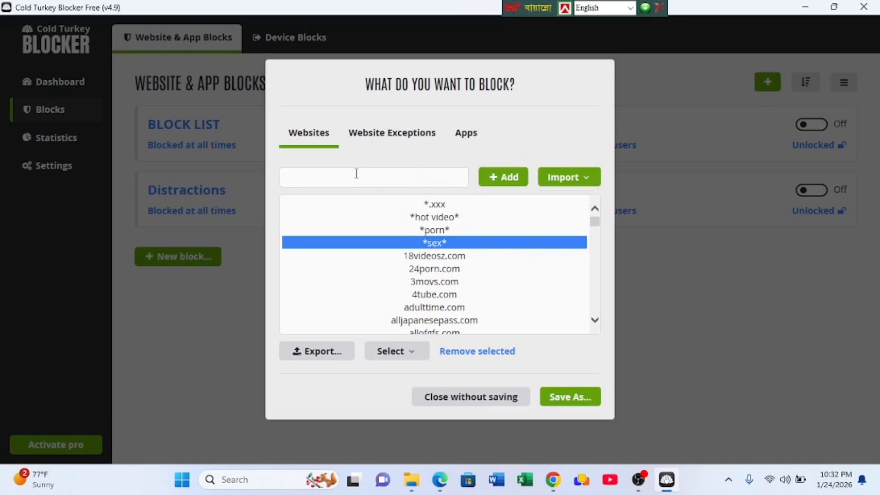
# - Add the wildcard entry *choti* to the new block's website list
pyautogui.write('*choti*')
pyautogui.click(504, 178)
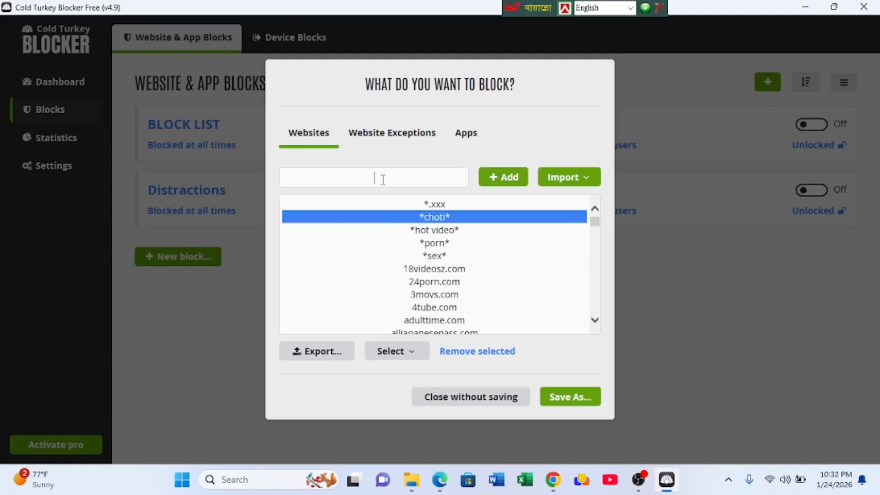
# - Add the wildcard entry *nude dance* to the new block's website list
pyautogui.write('*nude dance*')
pyautogui.click(511, 181)
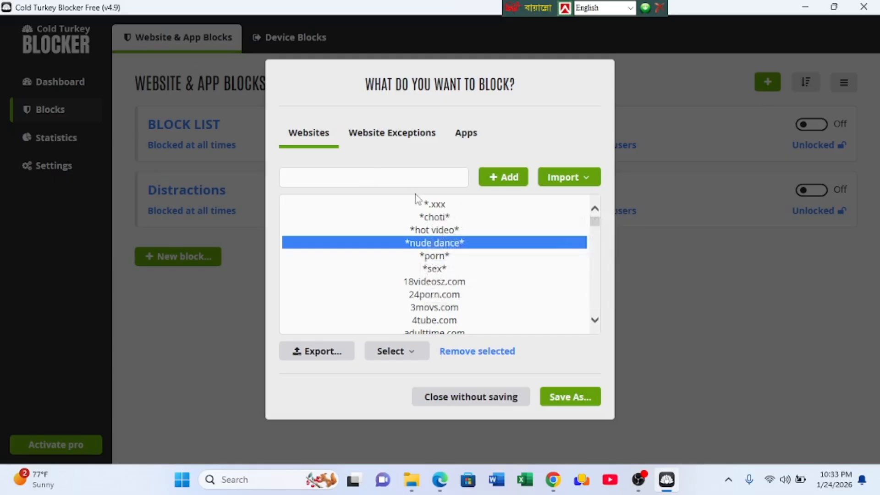
# - Import entries that block all searches containing the phrase "fuck" and review the website list
pyautogui.click(458, 209)
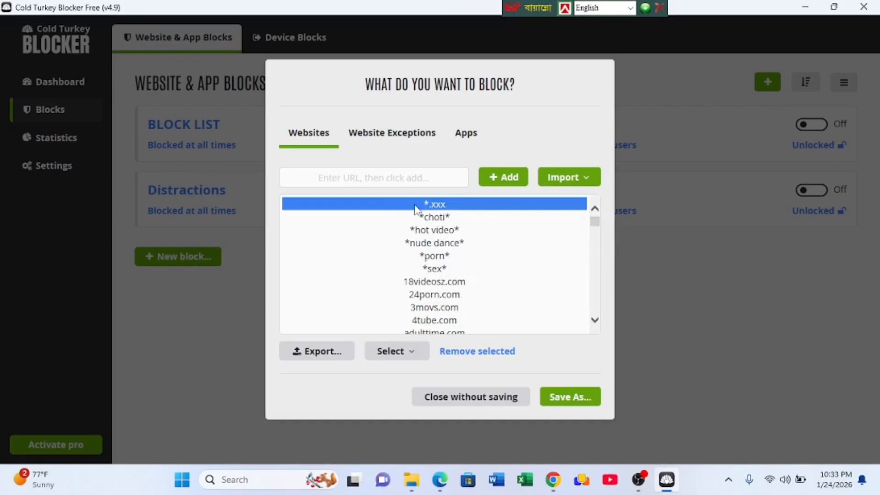
pyautogui.click(438, 217)
pyautogui.click(440, 206)
pyautogui.click(593, 177)
pyautogui.moveTo(587, 290)
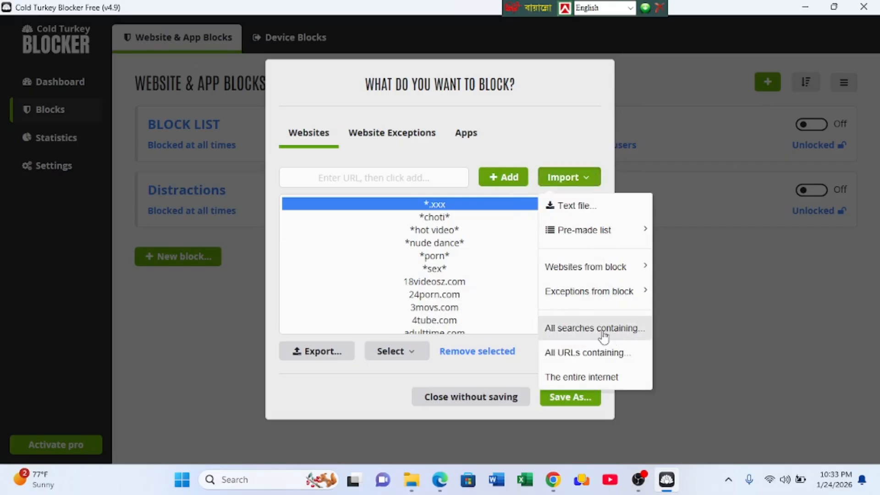
pyautogui.click(603, 334)
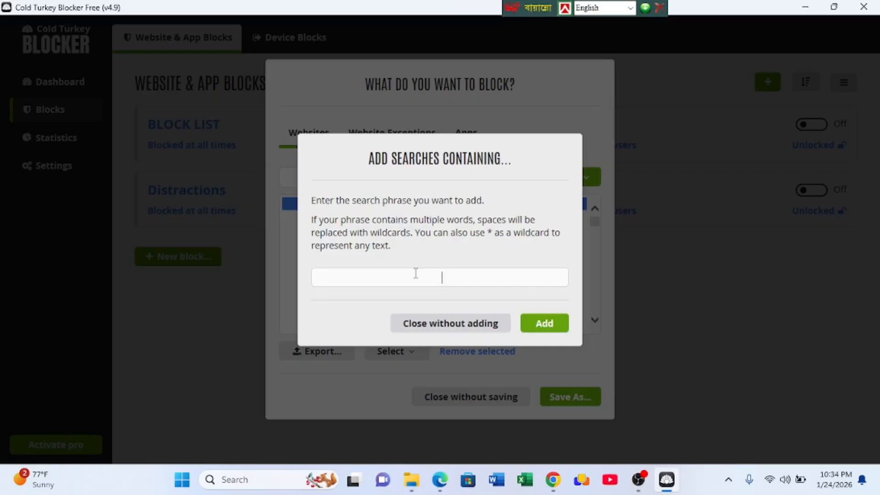
pyautogui.write('fuck')
pyautogui.click(539, 326)
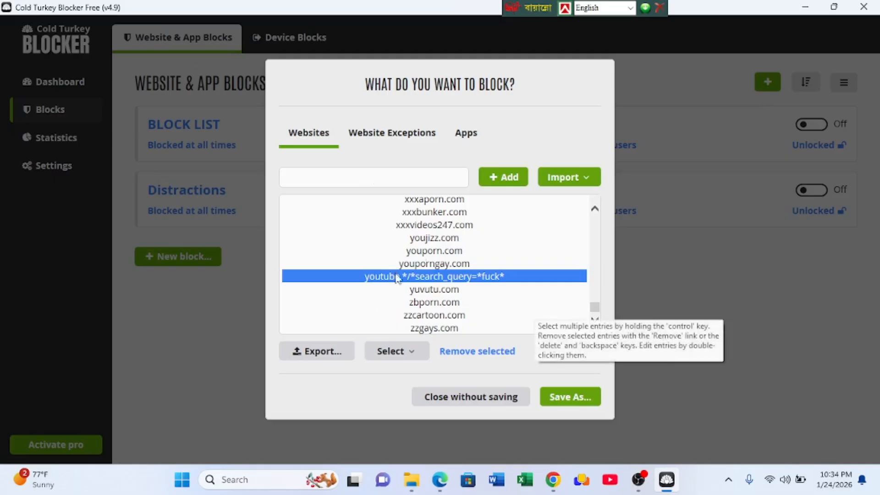
pyautogui.scroll(15, 465, 229)
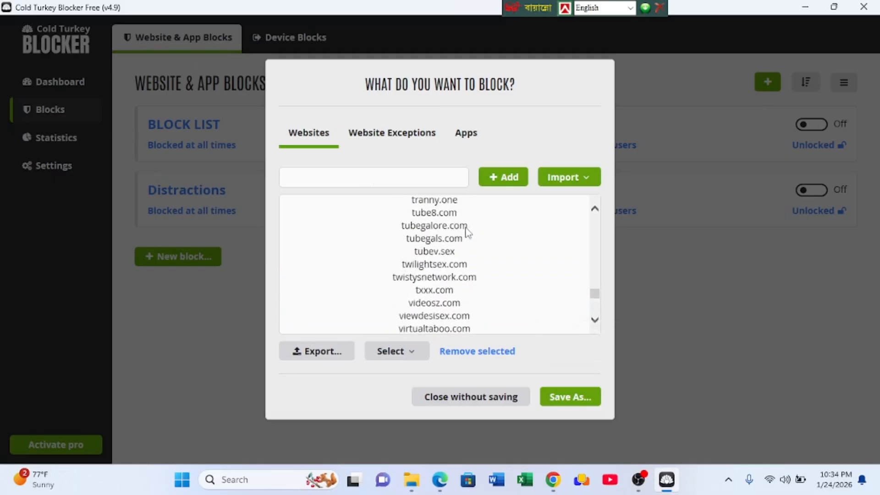
pyautogui.scroll(15, 467, 232)
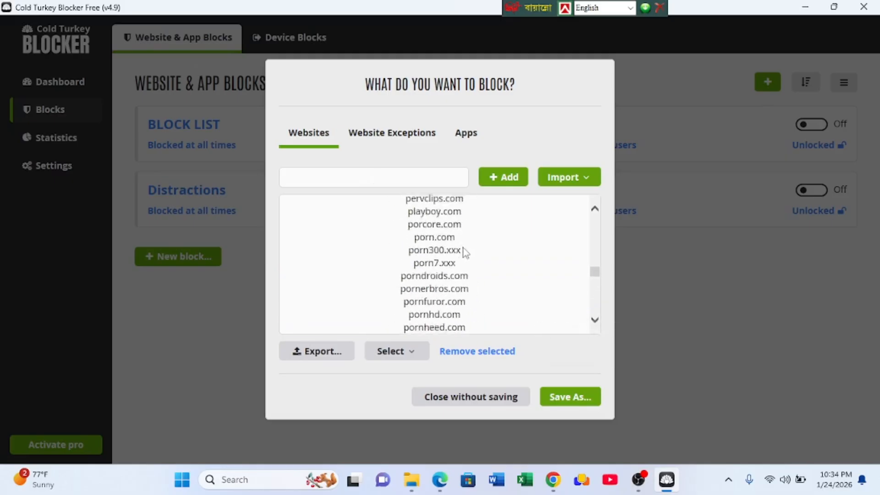
pyautogui.scroll(10, 463, 252)
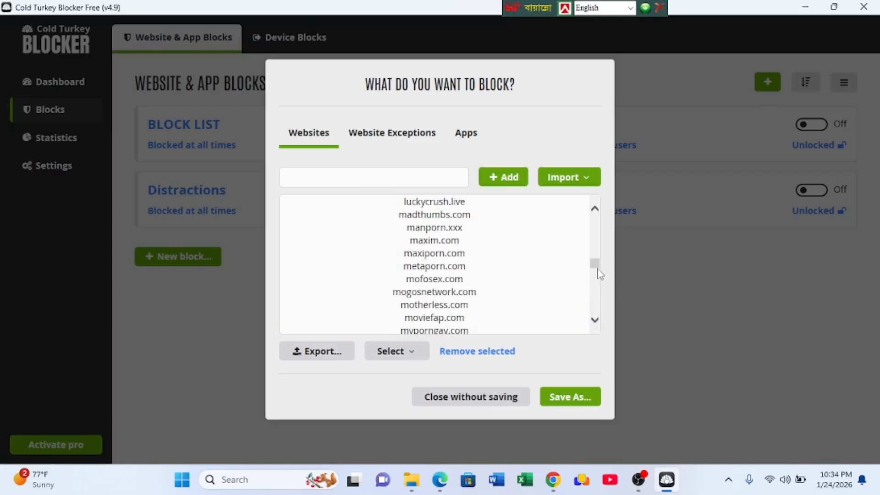
pyautogui.moveTo(599, 274); pyautogui.dragTo(607, 213)
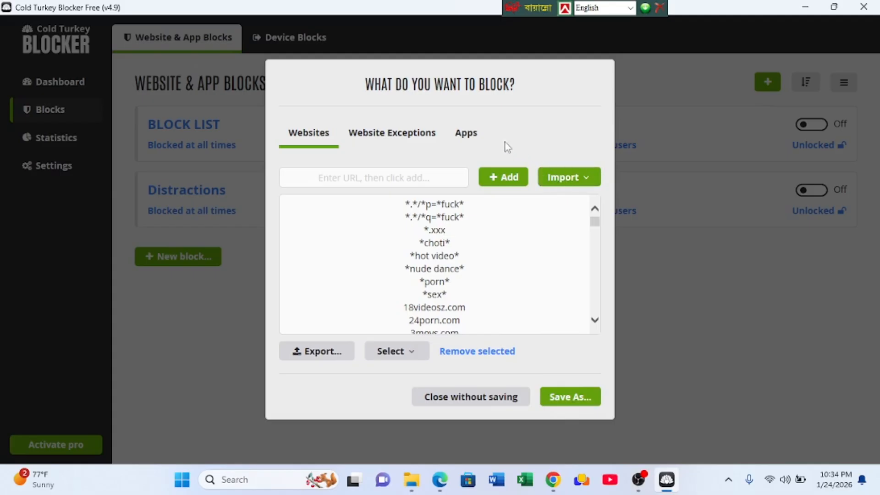
# - Try to open the new block's app list, dismissing the pro upgrade offer each time
pyautogui.click(474, 134)
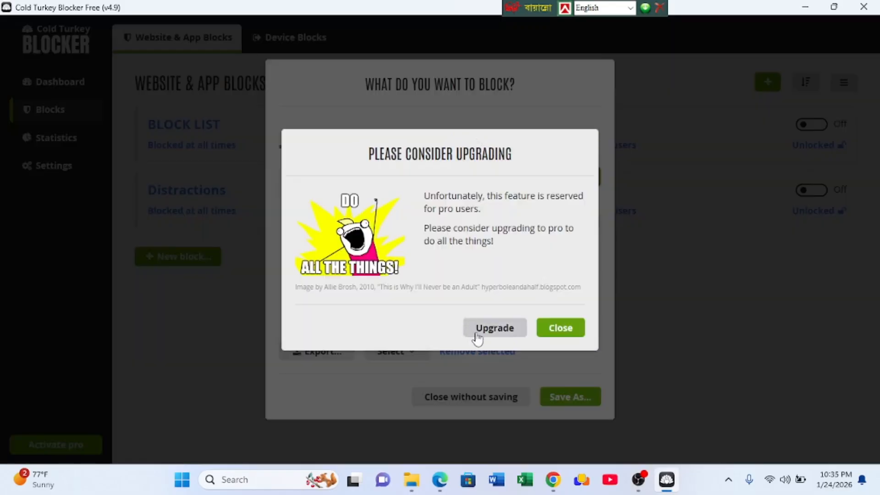
pyautogui.click(568, 333)
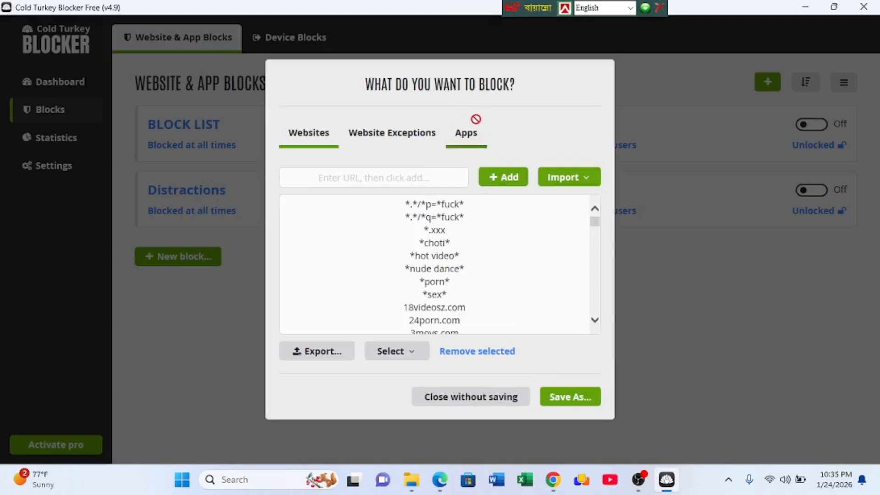
pyautogui.click(476, 137)
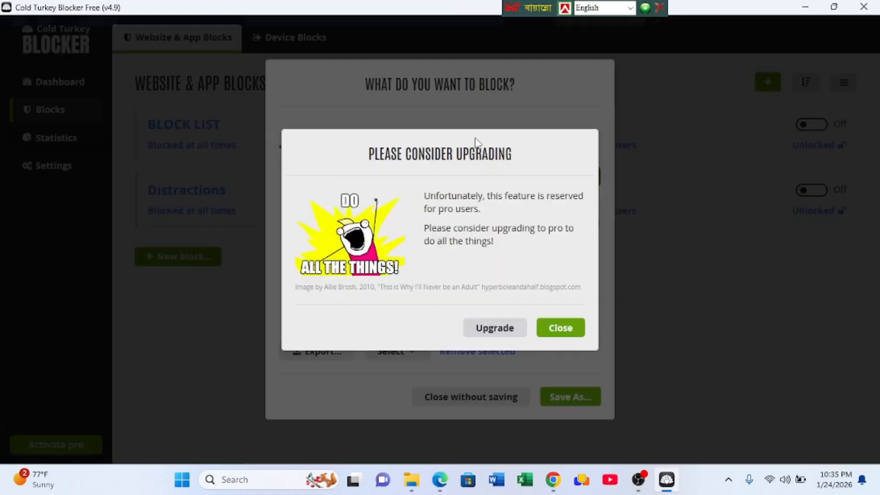
pyautogui.click(555, 336)
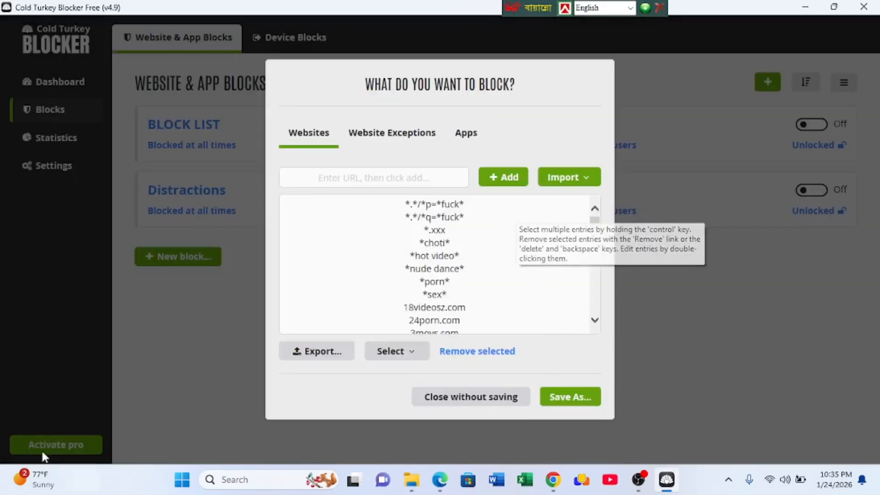
# - Review the import options for the new block's website list, including the pre-made list categories
pyautogui.click(580, 177)
pyautogui.moveTo(596, 278)
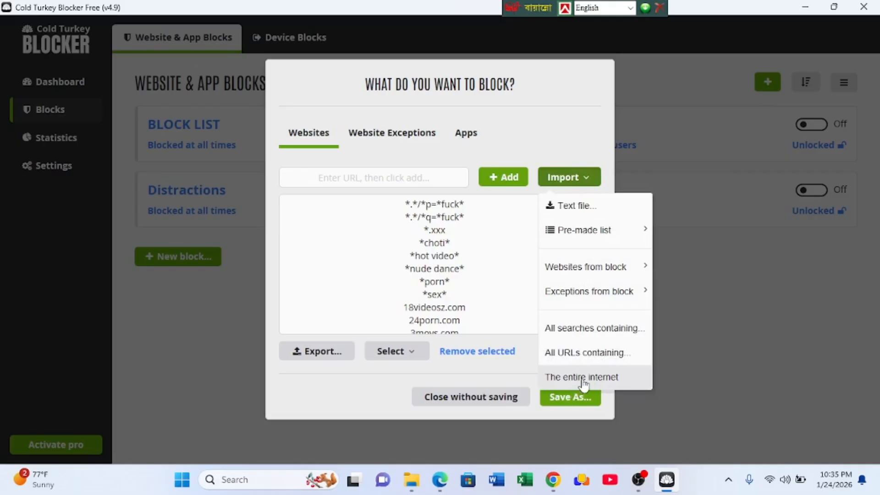
pyautogui.moveTo(612, 230)
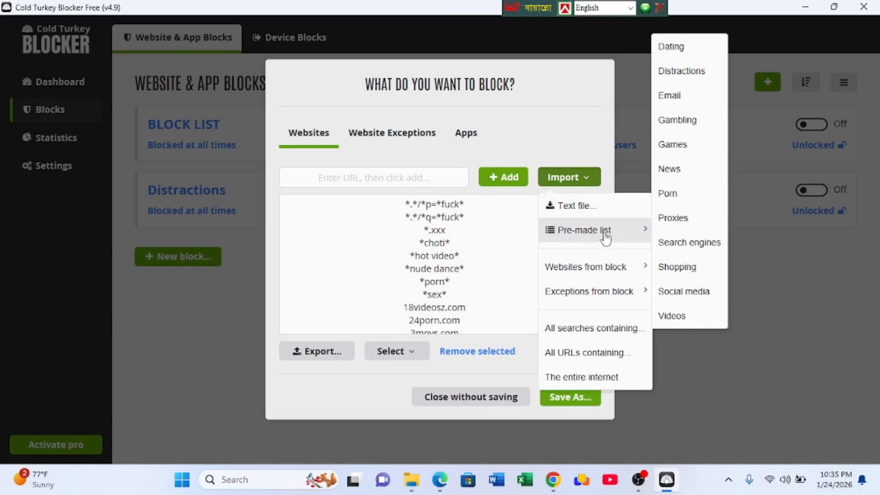
pyautogui.click(737, 258)
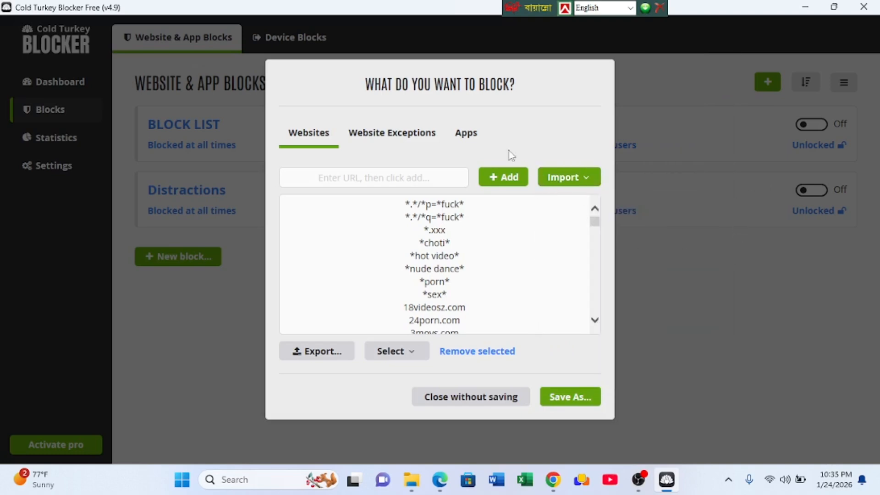
# - Save the new block under the name blocklist
pyautogui.click(574, 406)
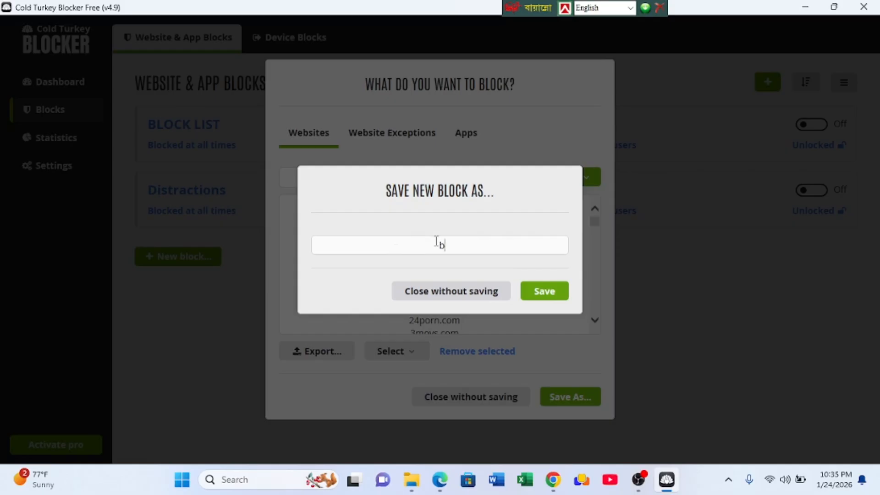
pyautogui.write('cklist')
pyautogui.click(546, 294)
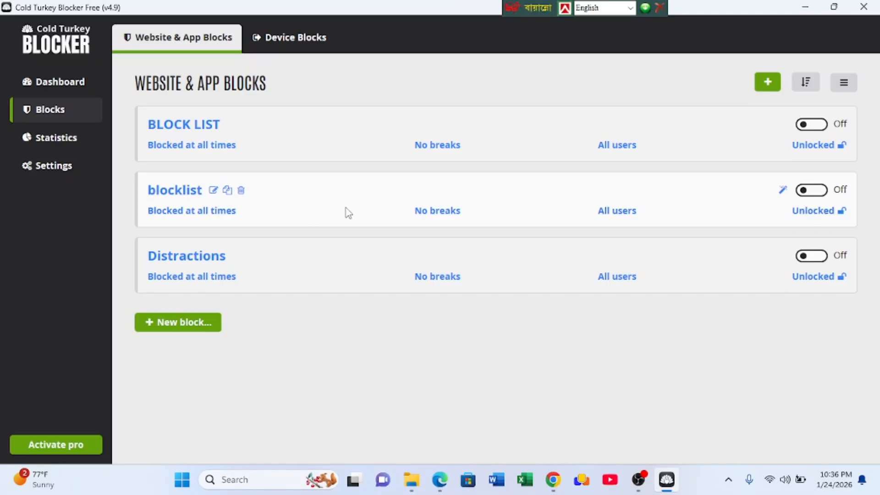
# - Look at the rename, duplicate and autostart options of the blocklist block, closing each without changes
pyautogui.click(214, 191)
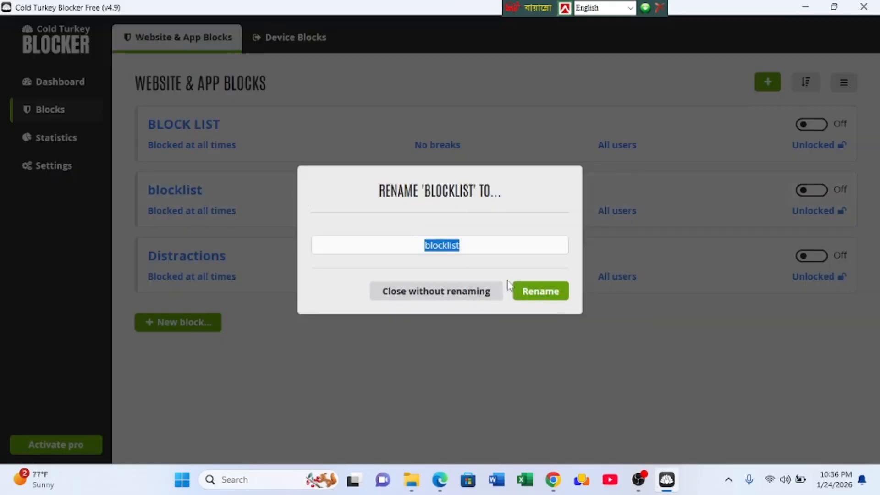
pyautogui.click(621, 180)
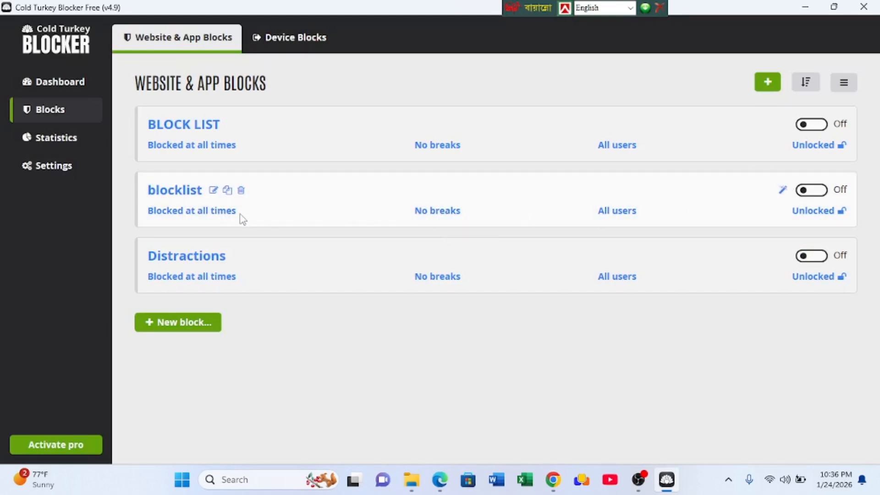
pyautogui.click(227, 191)
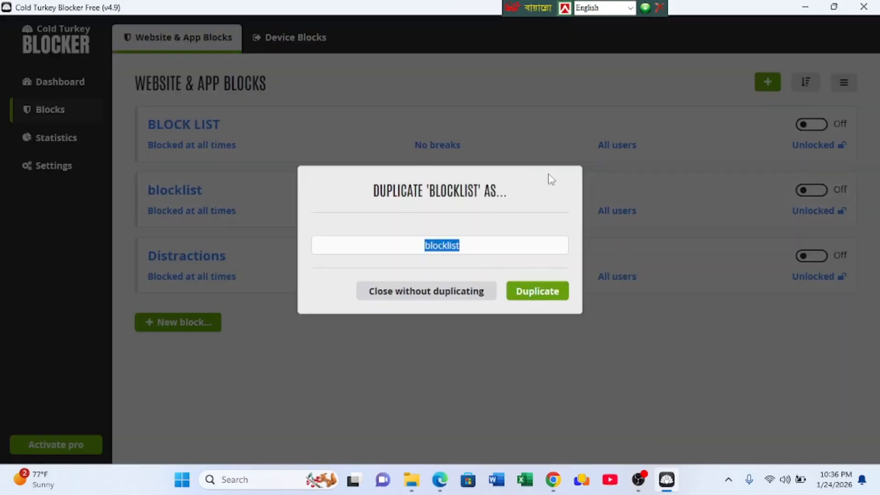
pyautogui.click(576, 146)
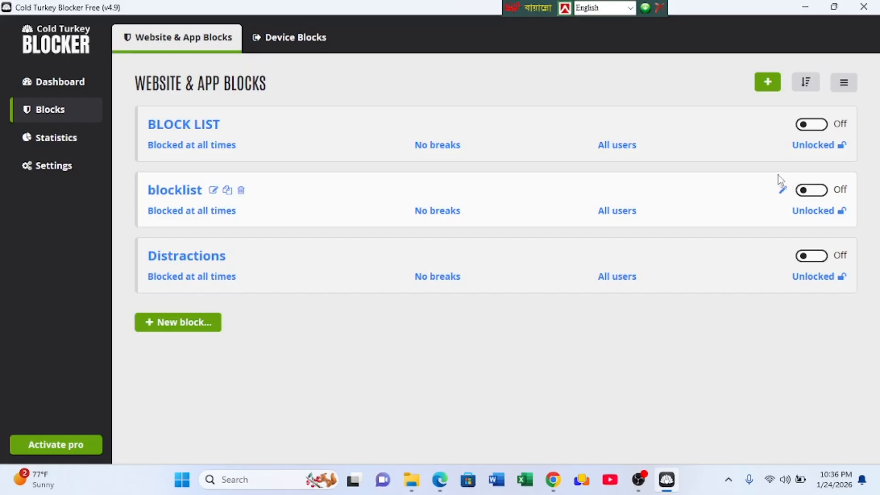
pyautogui.click(783, 191)
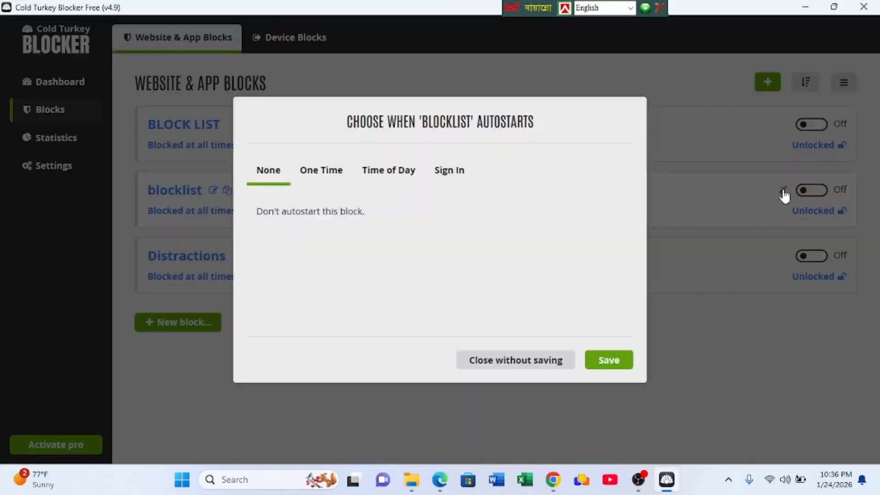
pyautogui.click(320, 178)
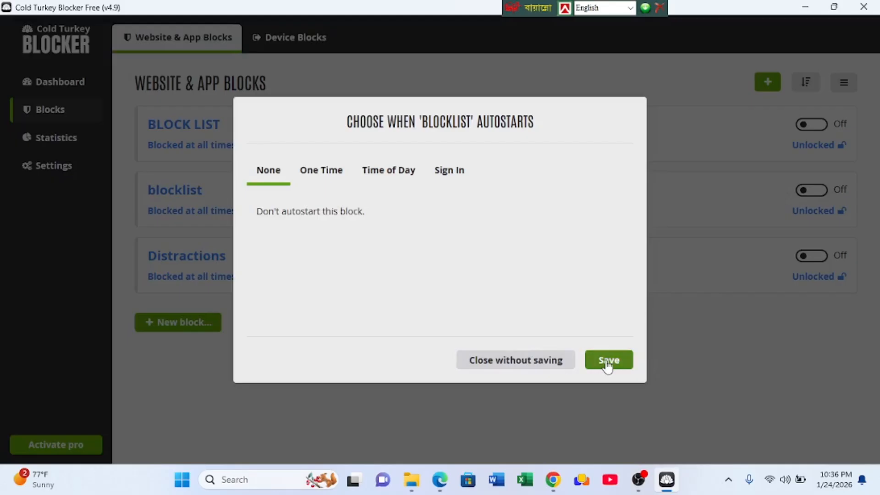
pyautogui.click(732, 168)
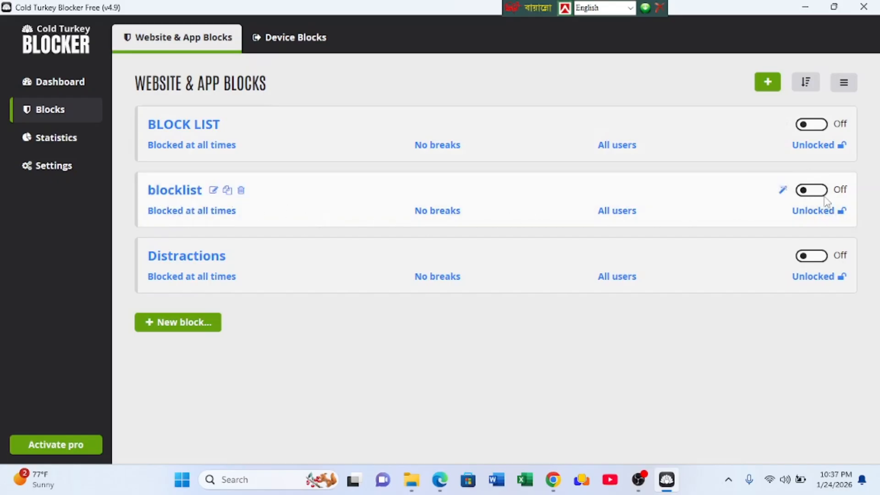
# - Turn on the blocklist block and review its lock types, ending on the Timer lock
pyautogui.click(811, 191)
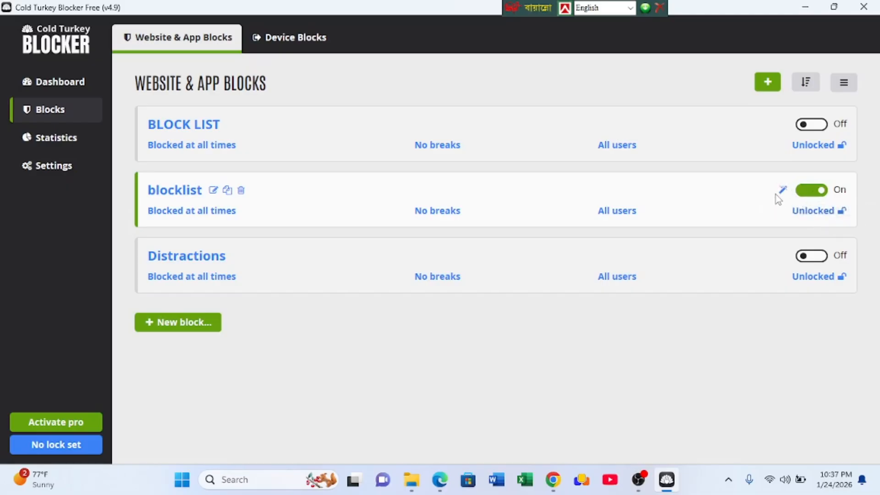
pyautogui.click(812, 212)
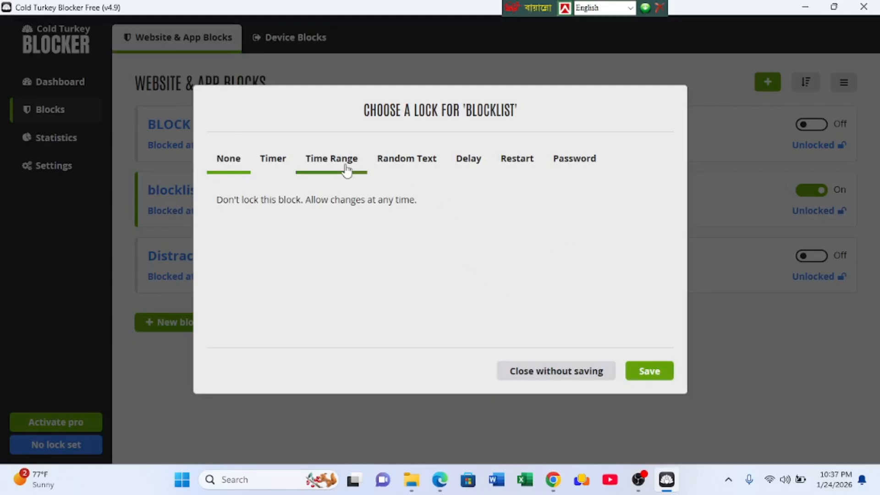
pyautogui.click(273, 169)
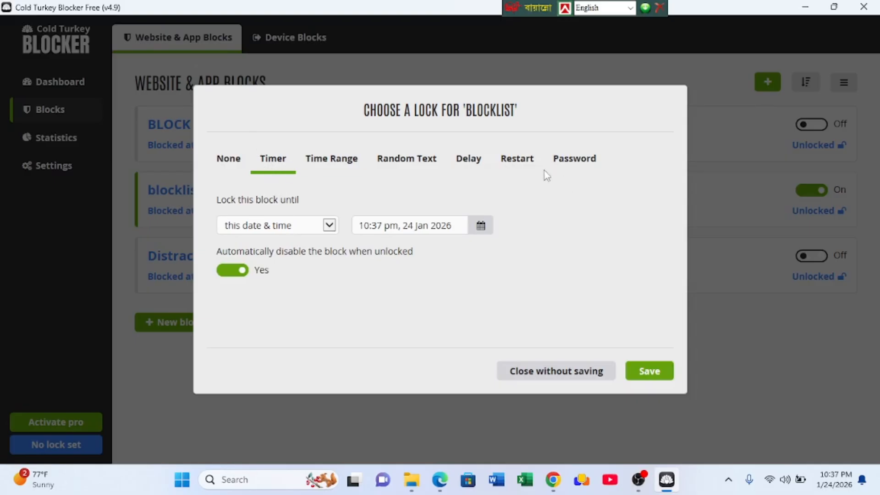
pyautogui.click(465, 161)
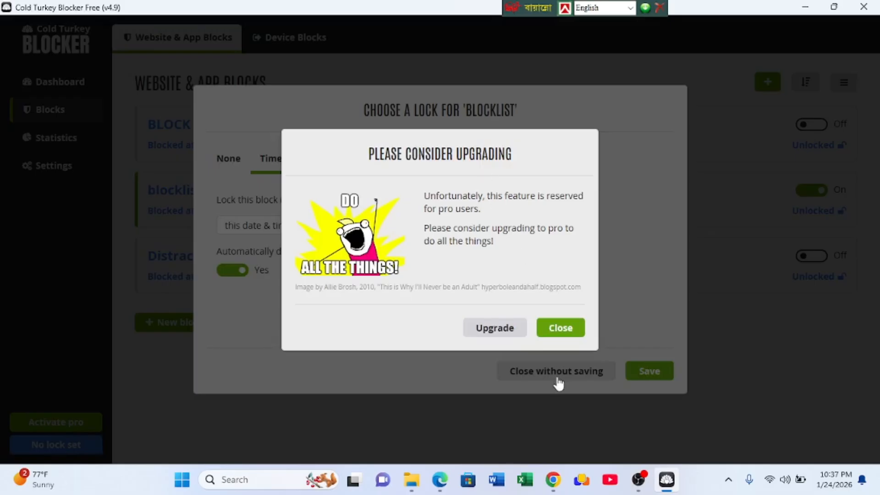
pyautogui.click(564, 329)
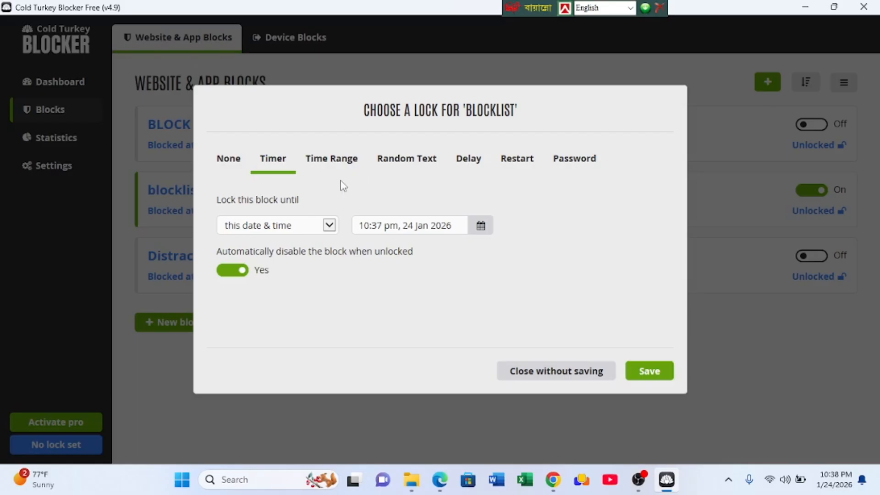
pyautogui.click(317, 165)
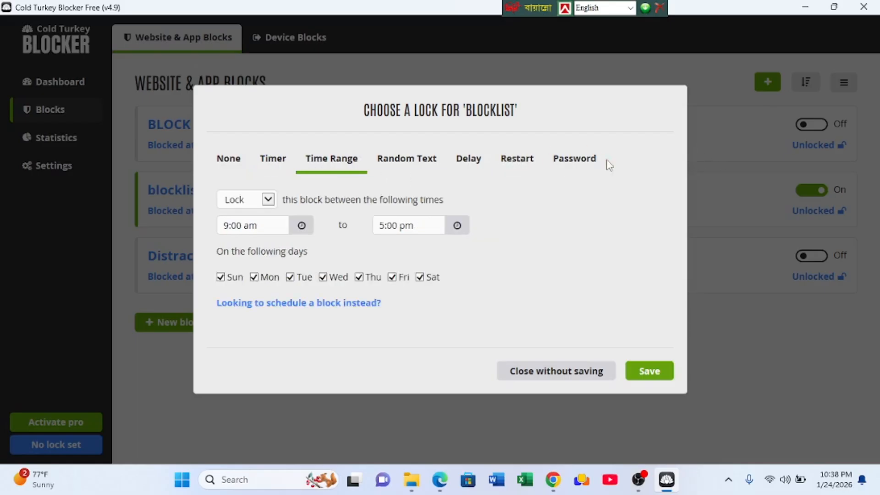
pyautogui.click(274, 165)
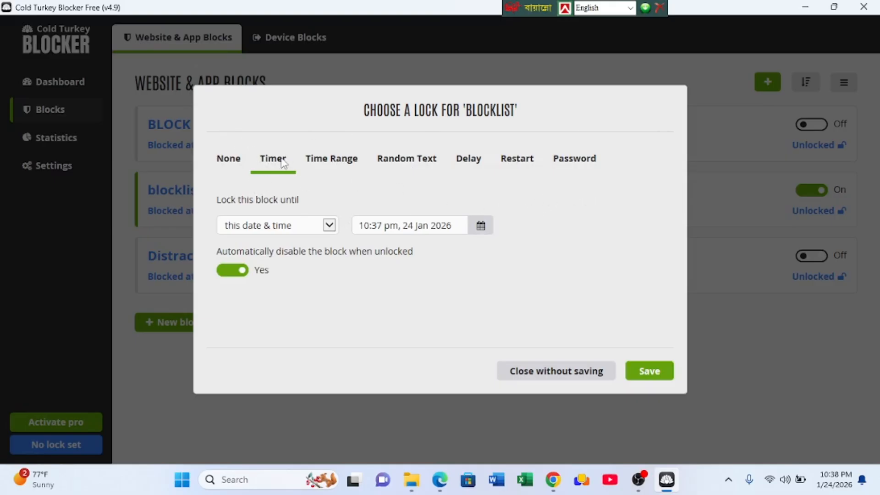
# - Try timer lock durations of 10 minutes, 20 minutes and 1 hour from now for the blocklist block
pyautogui.click(329, 226)
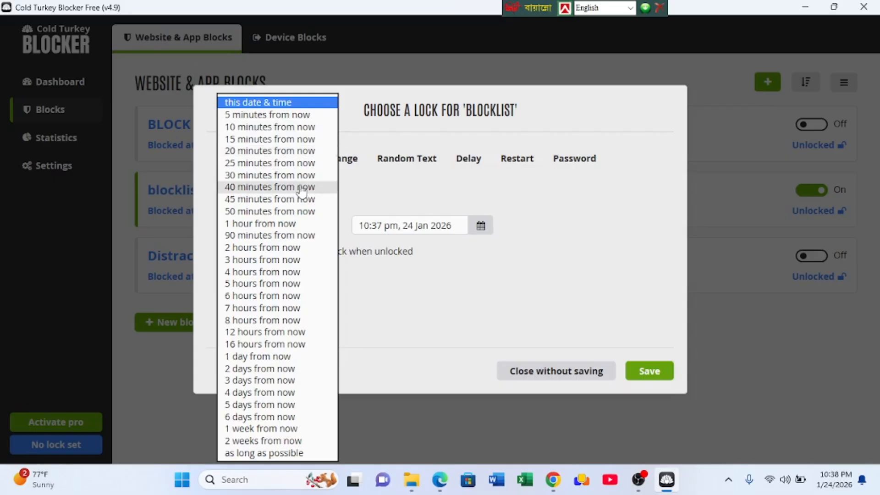
pyautogui.click(253, 129)
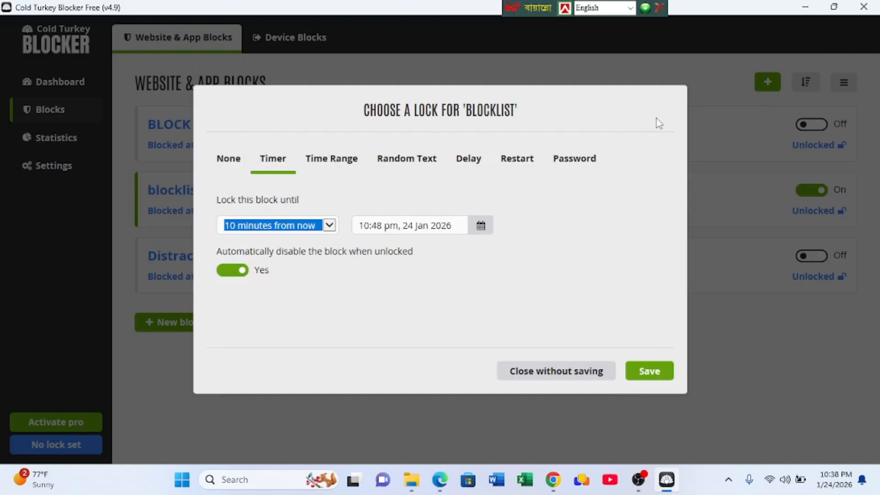
pyautogui.click(329, 226)
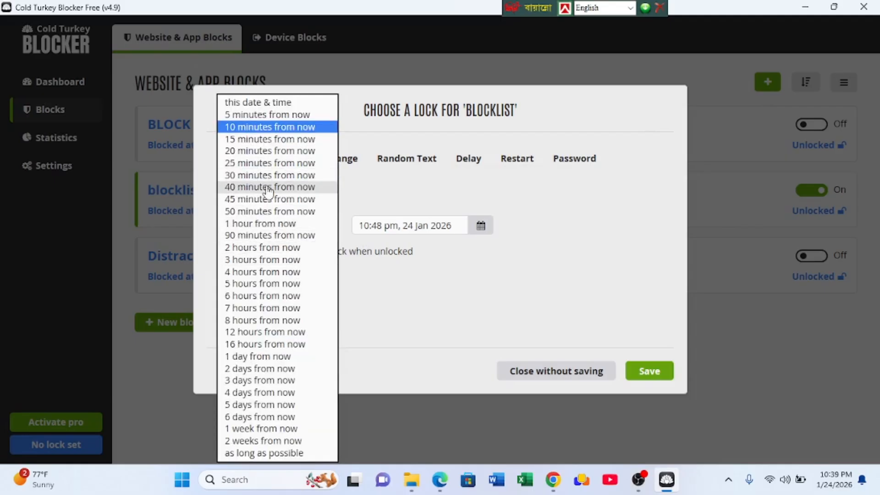
pyautogui.click(271, 150)
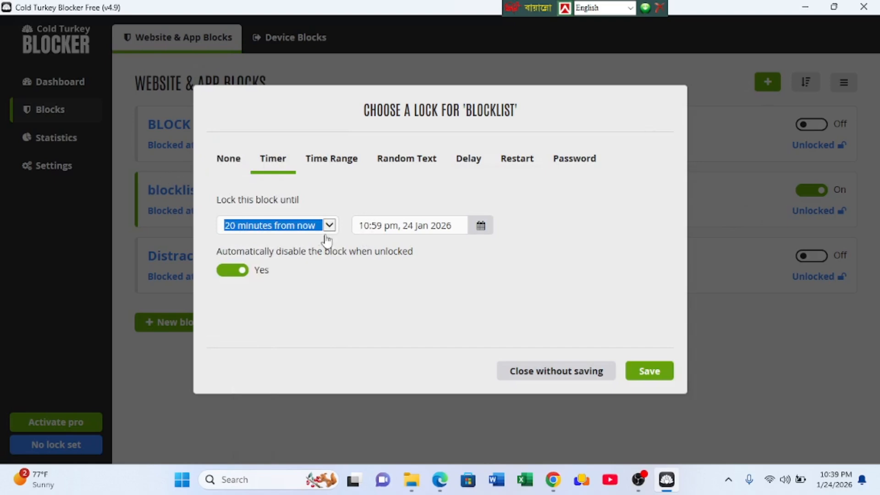
pyautogui.scroll(-4, 328, 228)
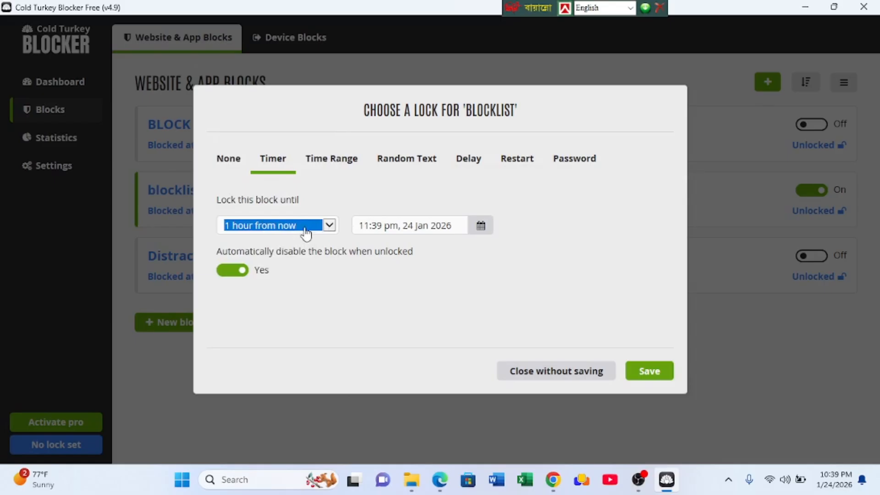
pyautogui.click(329, 227)
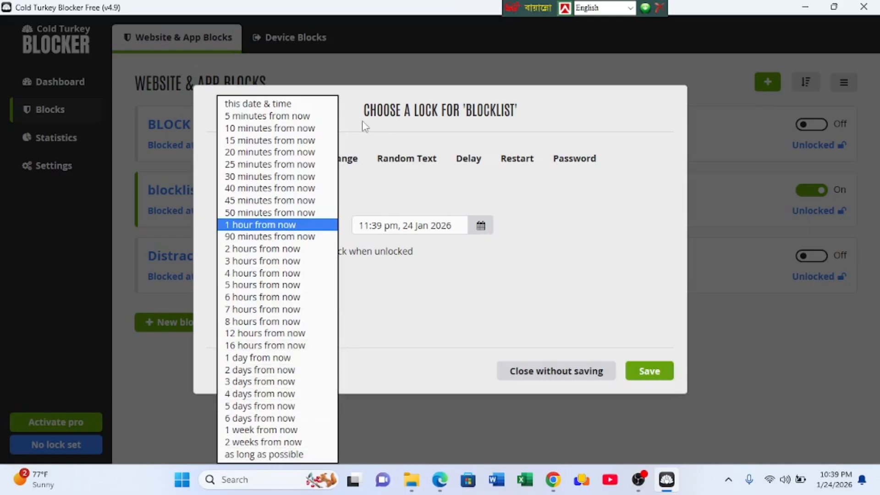
pyautogui.click(645, 191)
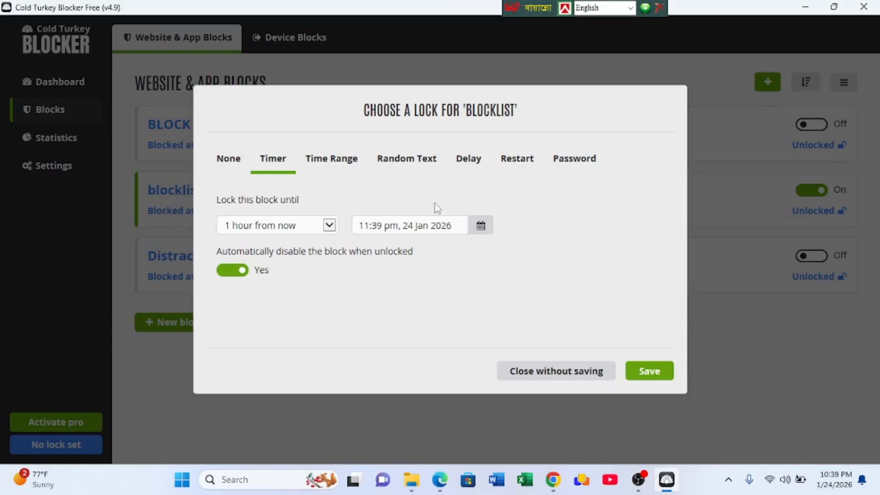
# - Set the blocklist block's timer lock to 5 minutes from now, then save and confirm the lock
pyautogui.click(328, 226)
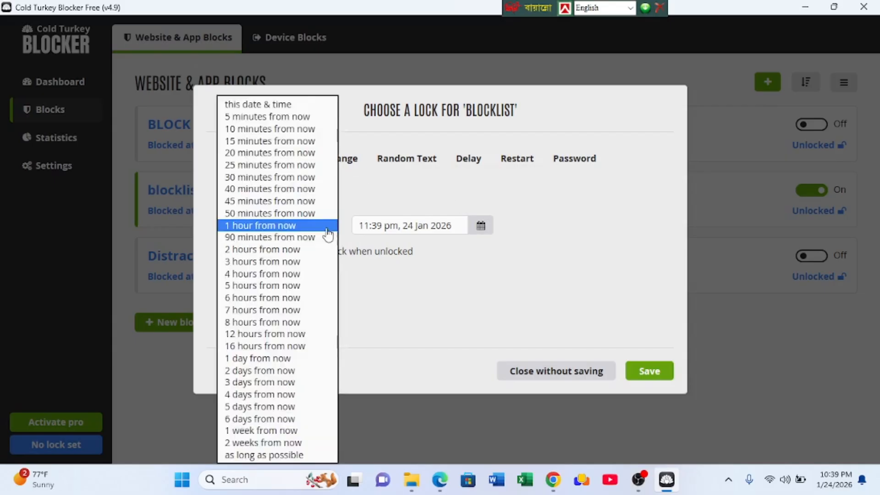
pyautogui.click(275, 117)
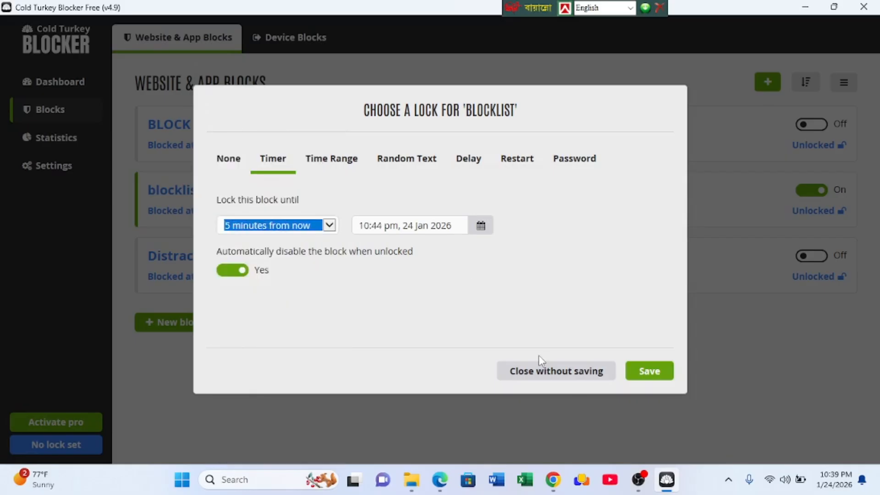
pyautogui.click(650, 373)
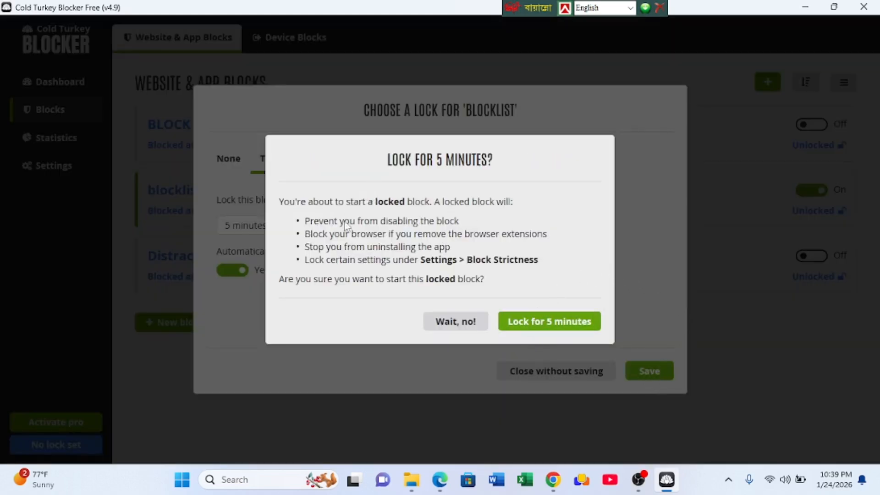
pyautogui.click(533, 326)
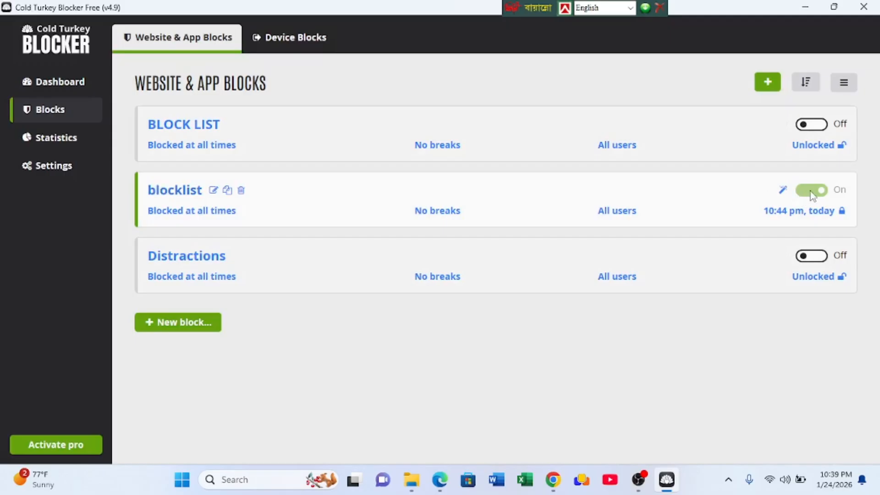
# - Minimize the blocker, close the leftover Chrome and Edge extension store windows, and refresh the desktop
pyautogui.click(805, 7)
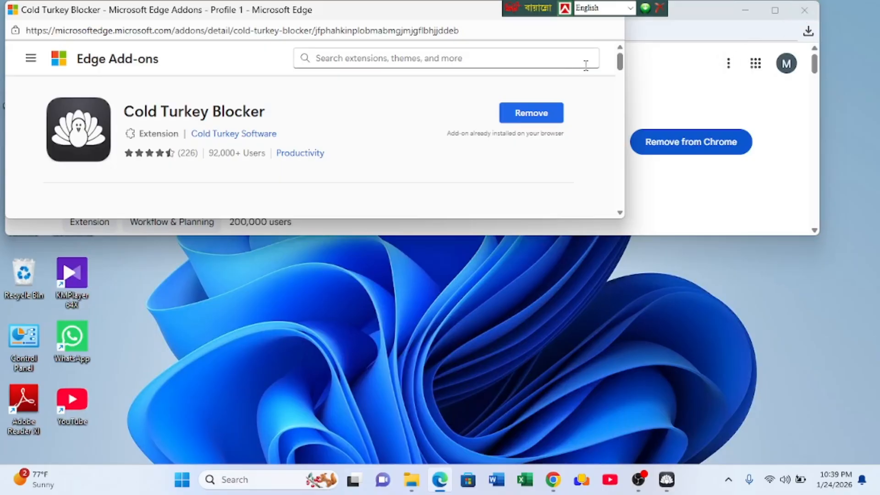
pyautogui.click(804, 10)
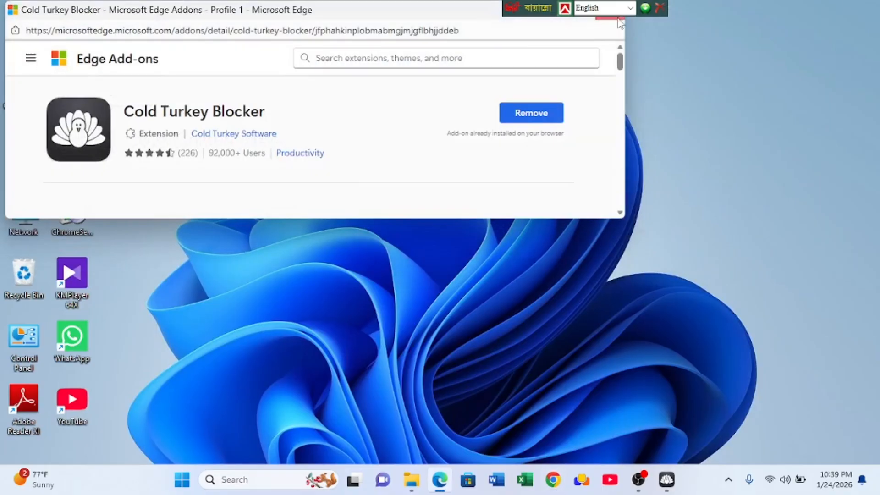
pyautogui.click(605, 9)
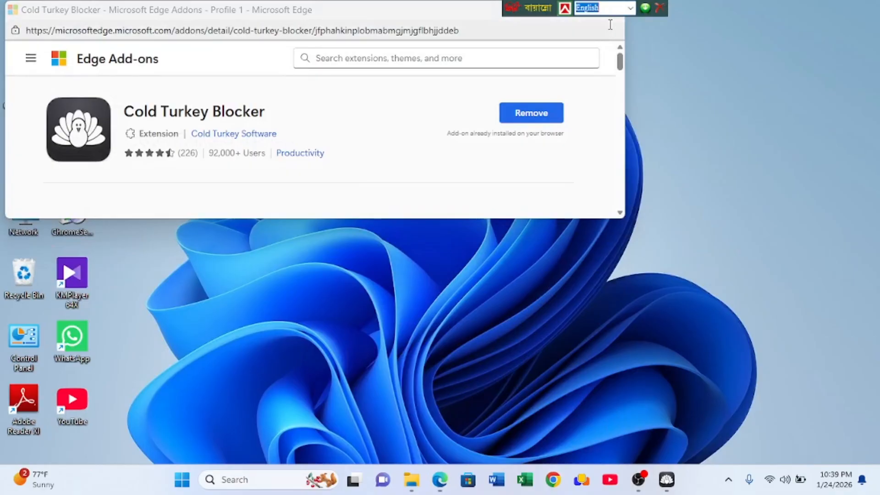
pyautogui.click(609, 24)
pyautogui.hotkey('alt', 'F4')
pyautogui.click(852, 345)
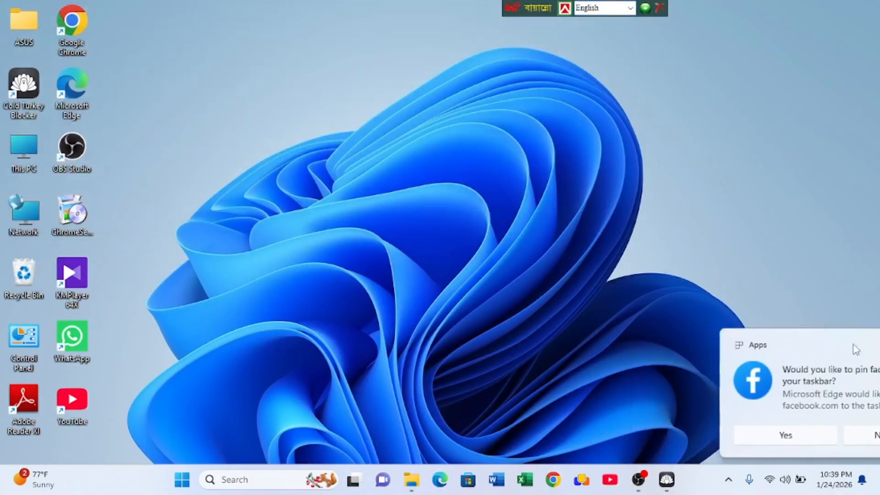
pyautogui.rightClick(653, 170)
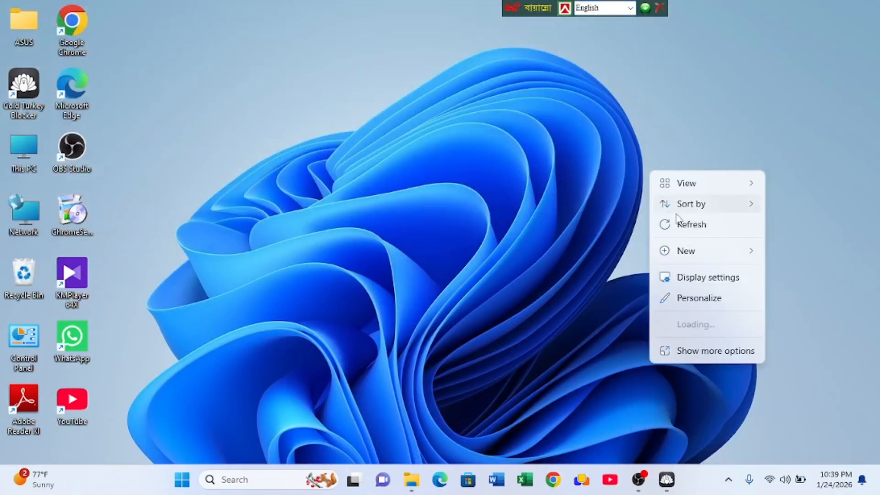
pyautogui.click(689, 222)
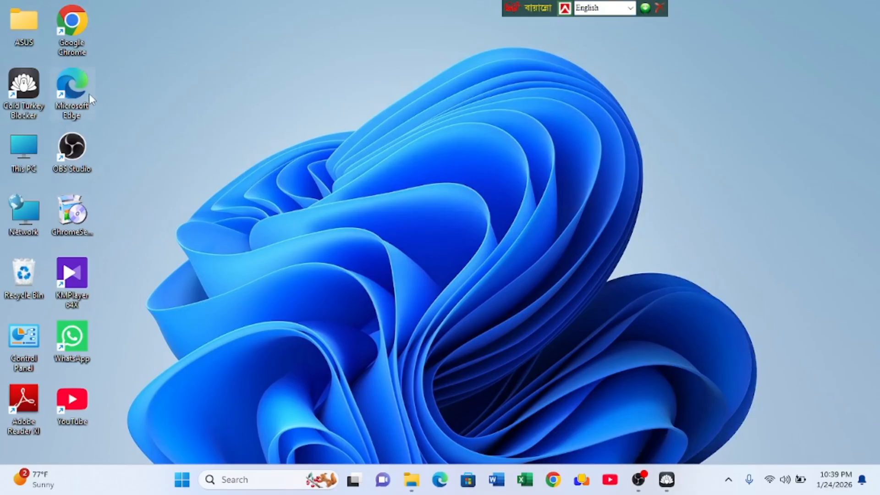
# - Open Google Chrome, test the block with a search for "porn", and close the browser
pyautogui.doubleClick(72, 27)
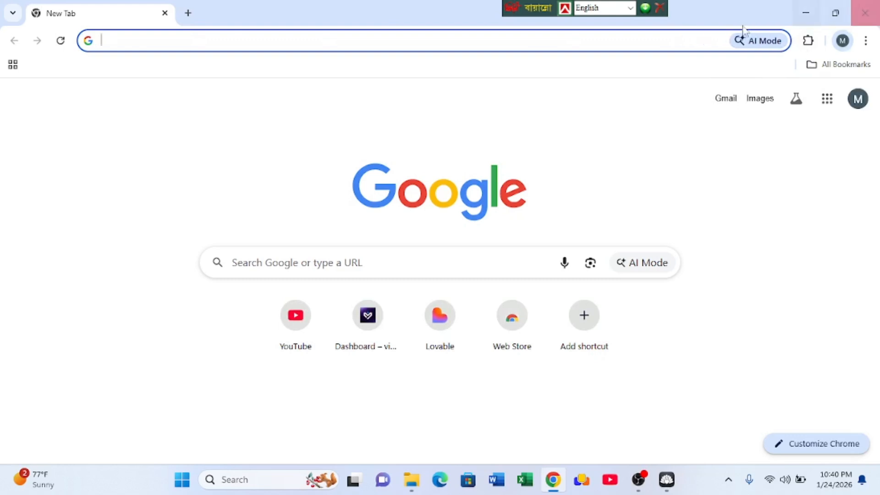
pyautogui.click(419, 39)
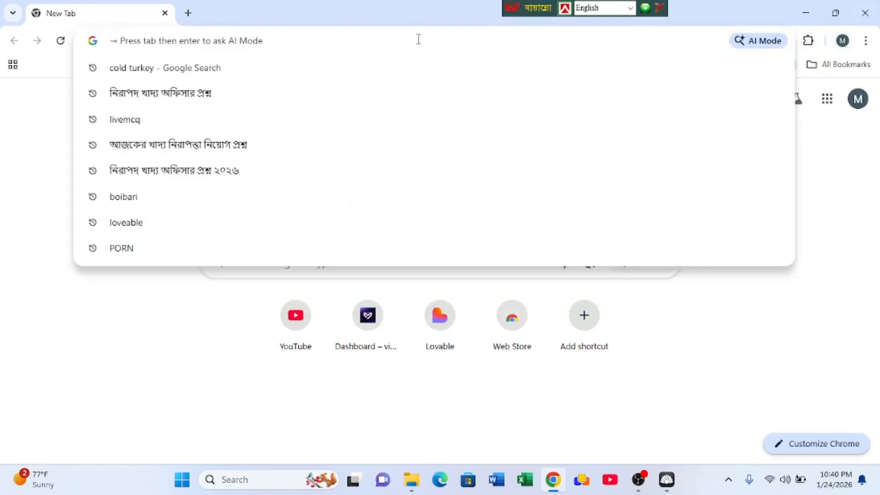
pyautogui.write('po')
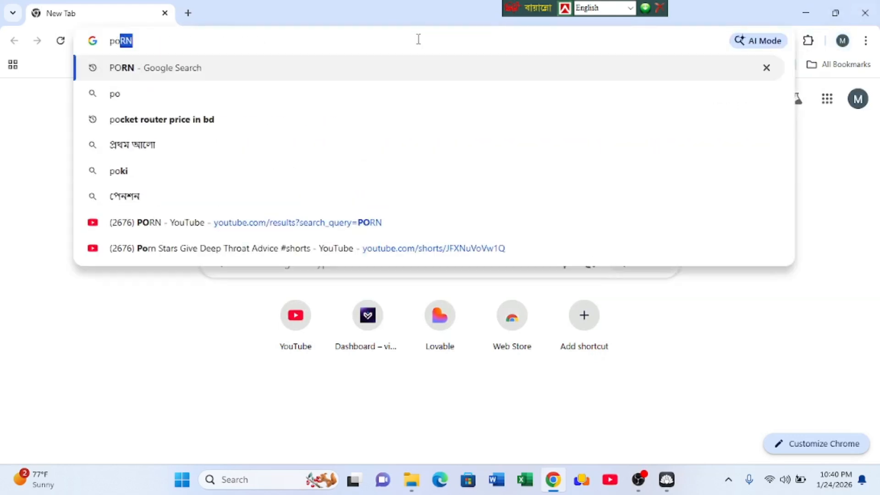
pyautogui.write('rn')
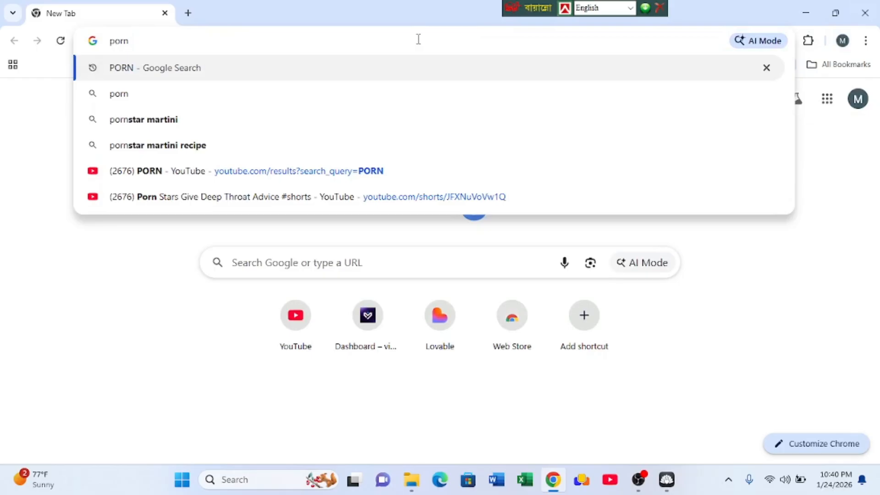
pyautogui.press('Return')
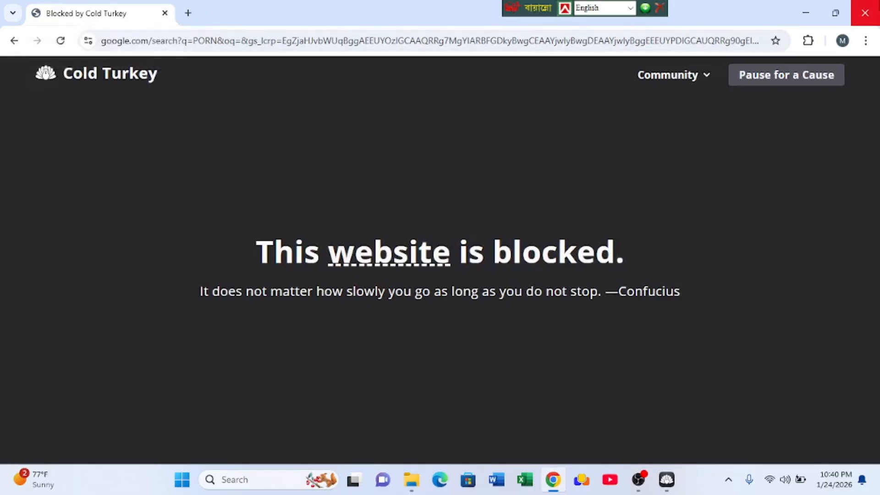
pyautogui.click(864, 12)
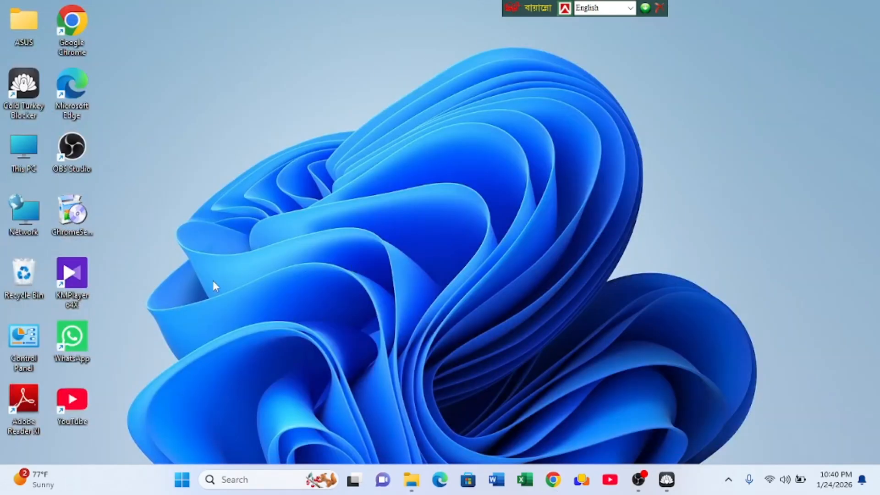
# - Open the YouTube app from the desktop, maximize it, and search for "nude dance"
pyautogui.doubleClick(69, 399)
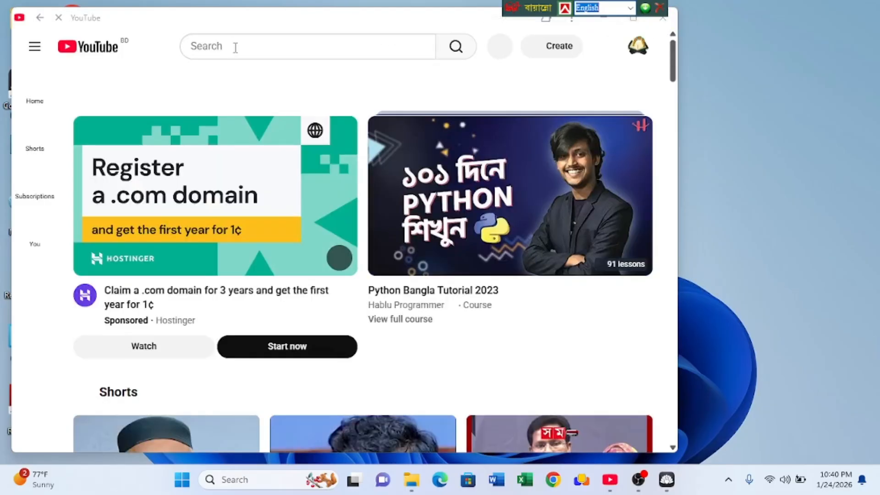
pyautogui.click(235, 48)
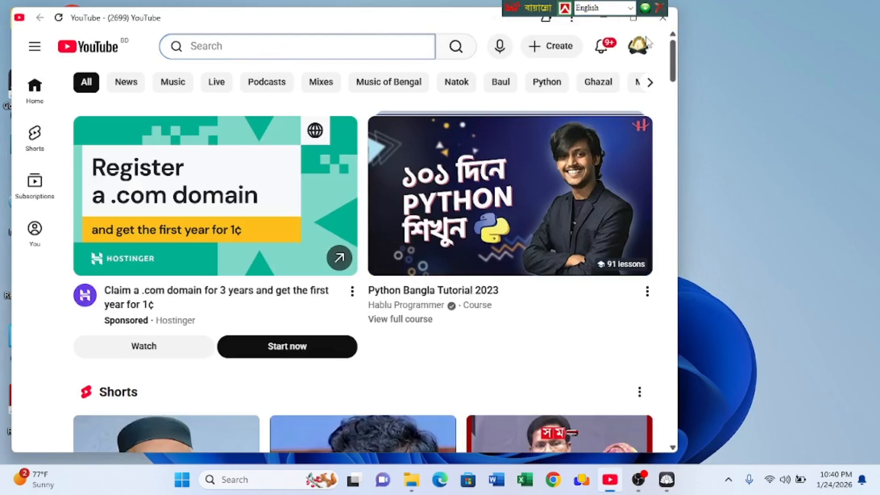
pyautogui.click(633, 18)
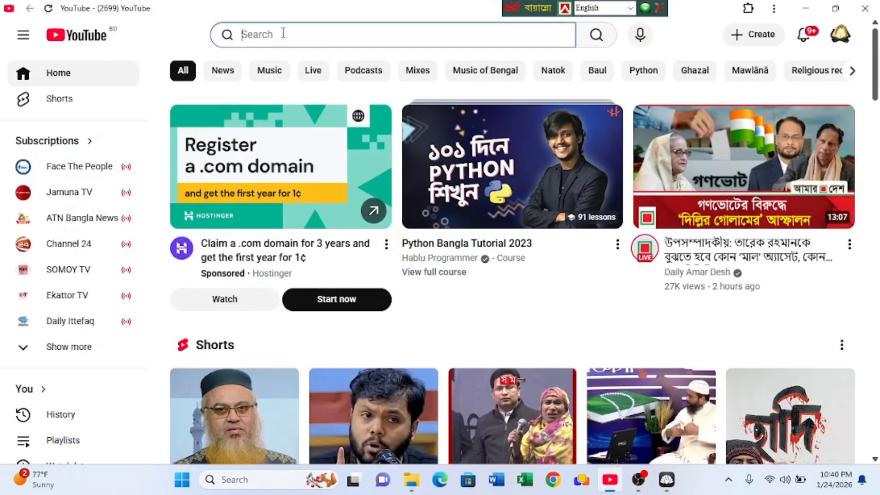
pyautogui.write('nude')
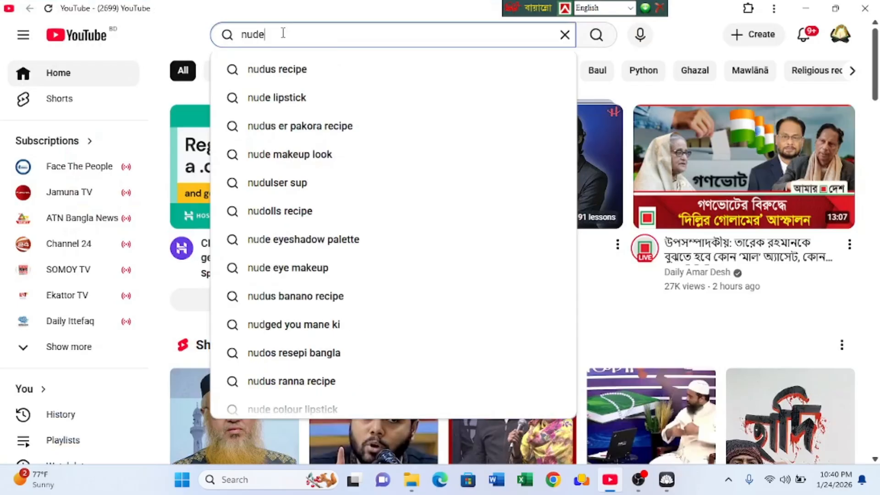
pyautogui.write(' dance')
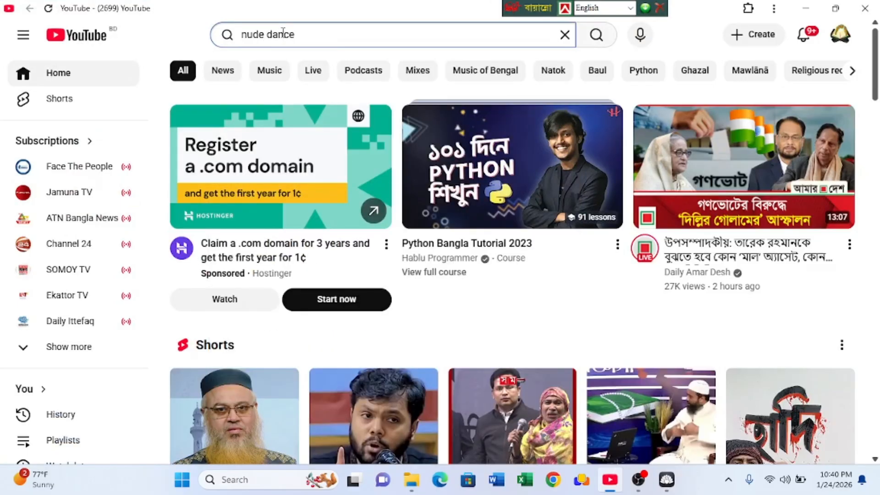
pyautogui.press('Return')
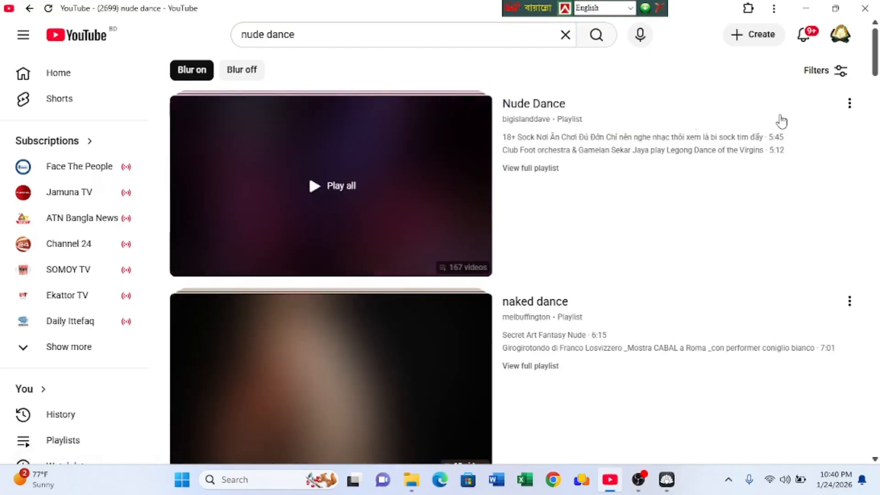
# - Open the first video listed under the Nude Dance playlist and look over its page
pyautogui.scroll(-3, 577, 138)
pyautogui.scroll(3, 580, 138)
pyautogui.click(540, 136)
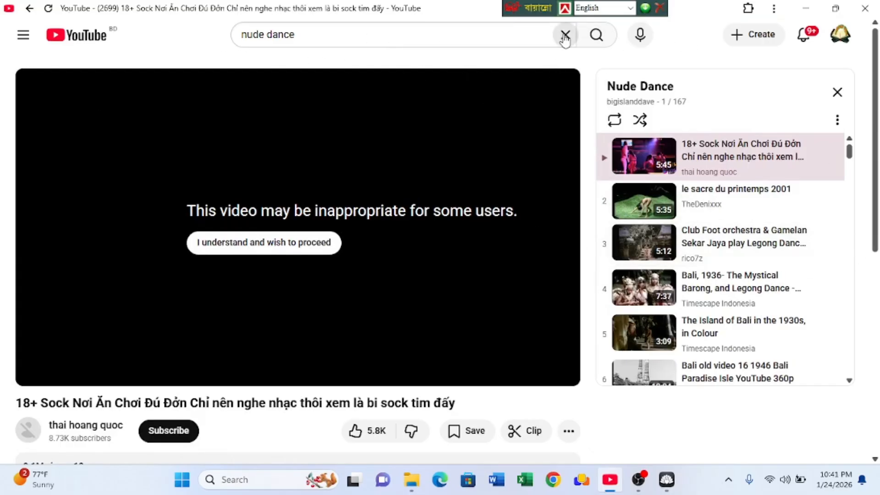
pyautogui.scroll(-7, 344, 188)
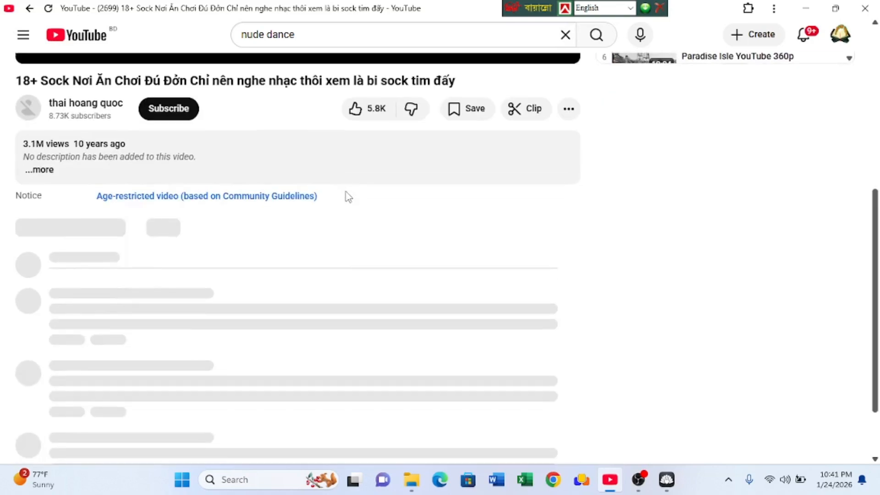
pyautogui.scroll(7, 348, 196)
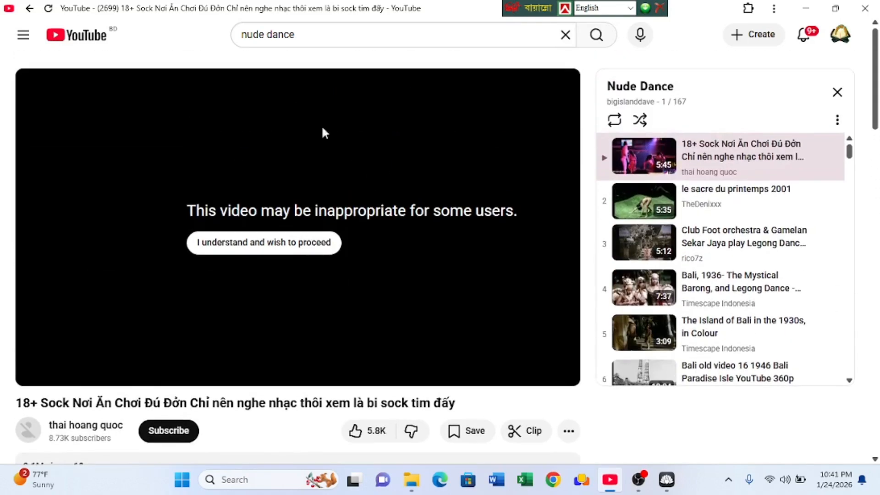
# - Test the block with a YouTube search for "porn", then return to the earlier search results
pyautogui.click(566, 36)
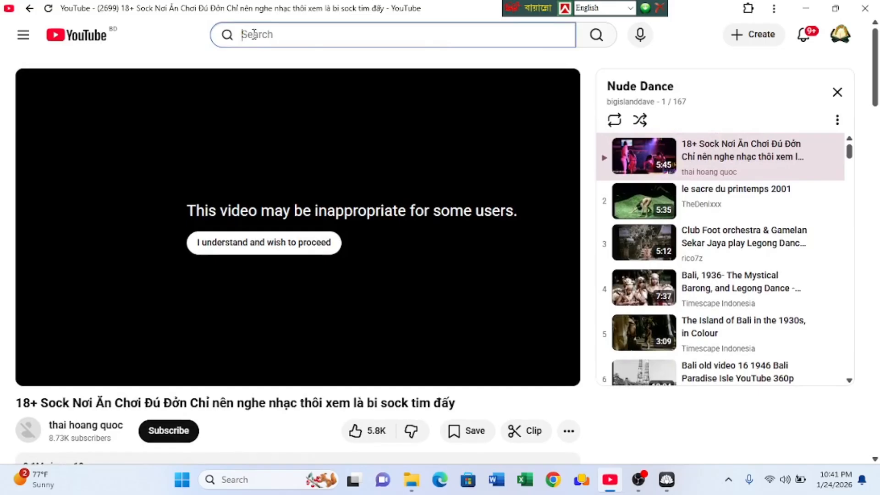
pyautogui.write('po')
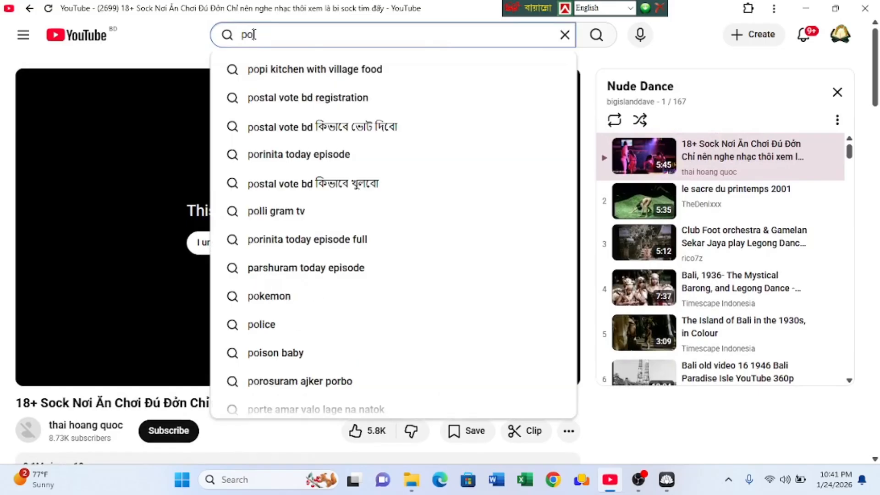
pyautogui.write('rn')
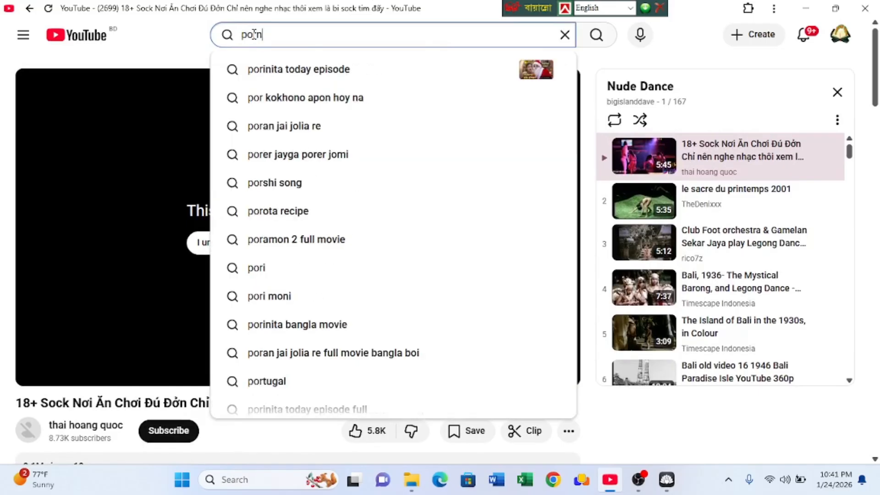
pyautogui.press('Return')
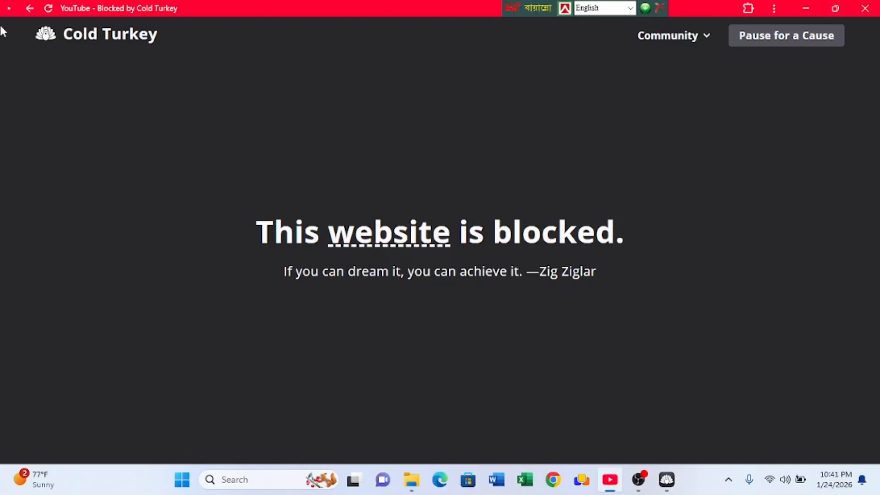
pyautogui.click(28, 9)
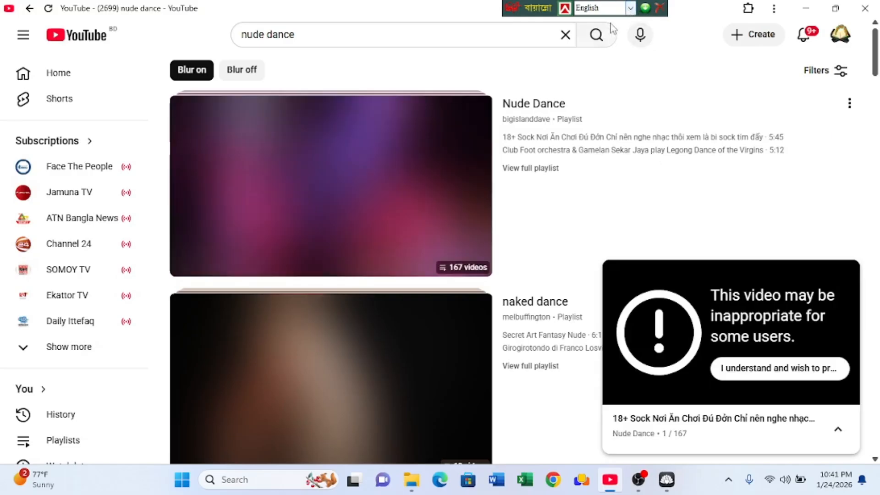
# - Replace the YouTube search text with "choti", run the search to test the block, and go back to the previous results
pyautogui.click(602, 42)
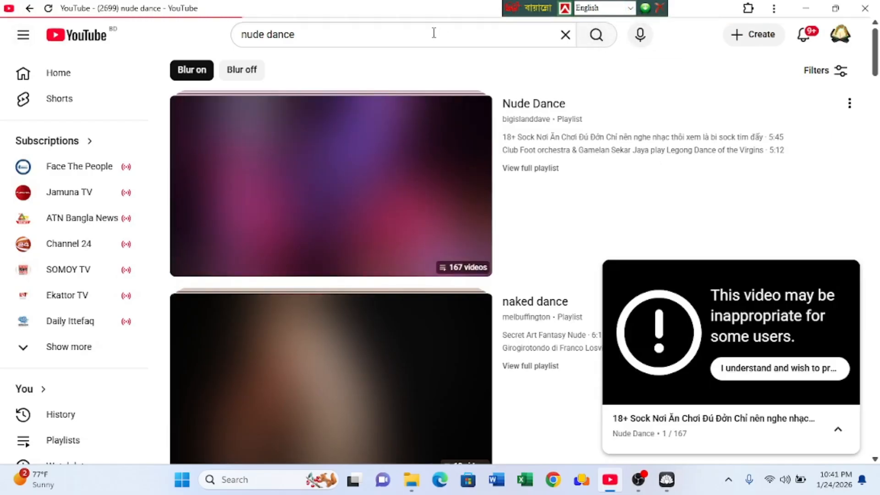
pyautogui.click(322, 33)
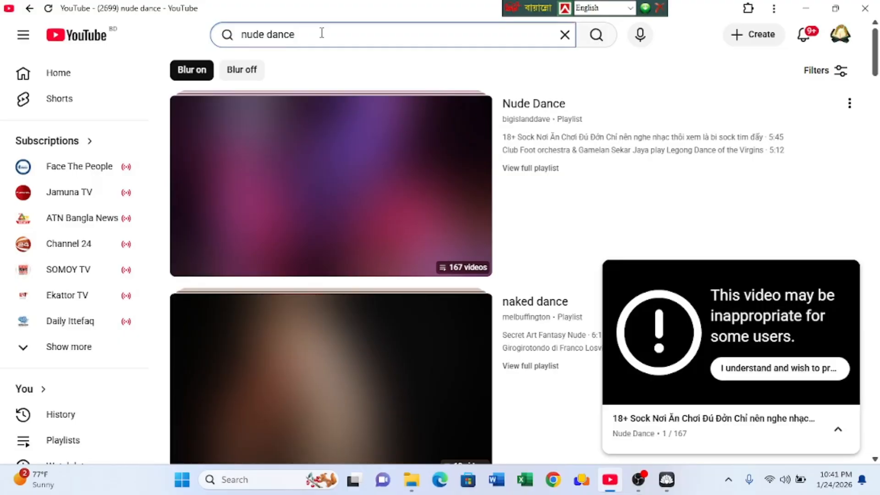
pyautogui.press('BackSpace')
pyautogui.press('BackSpace')
pyautogui.press('BackSpace')
pyautogui.press('BackSpace')
pyautogui.press('BackSpace')
pyautogui.press('BackSpace')
pyautogui.press('BackSpace')
pyautogui.press('BackSpace')
pyautogui.press('BackSpace')
pyautogui.press('BackSpace')
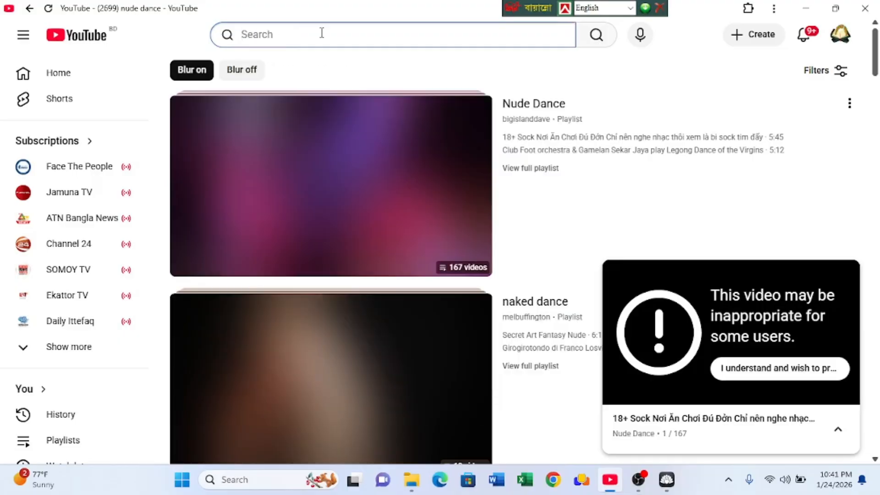
pyautogui.write('choti')
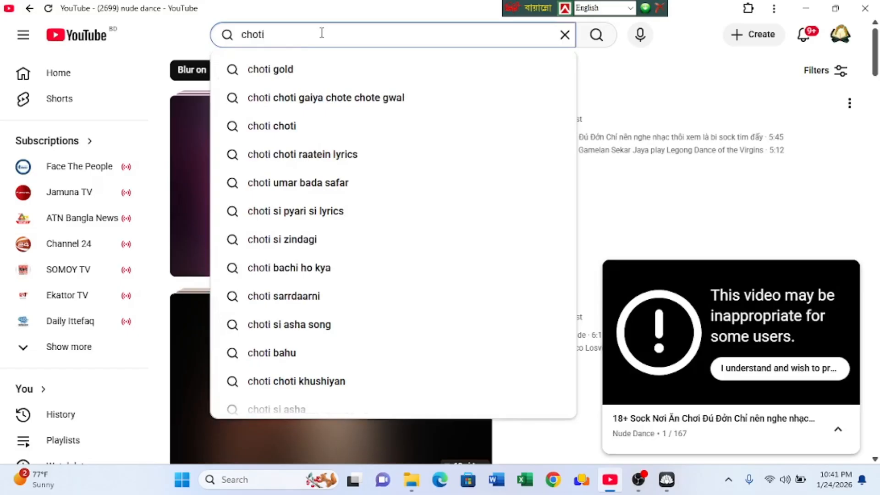
pyautogui.press('Return')
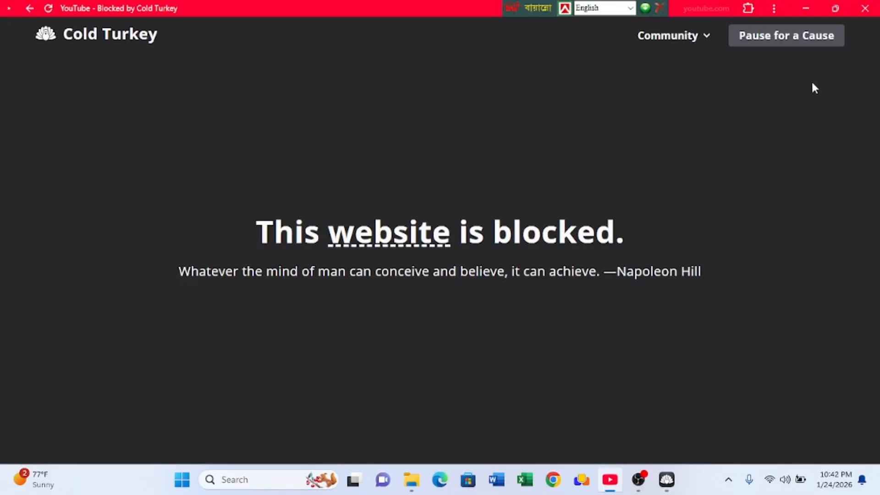
pyautogui.click(26, 9)
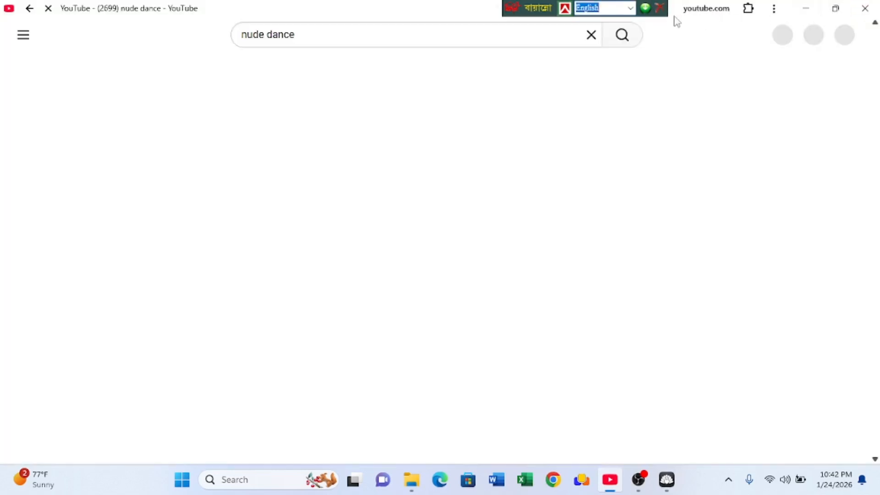
# - Close the YouTube app and refresh the desktop
pyautogui.click(591, 36)
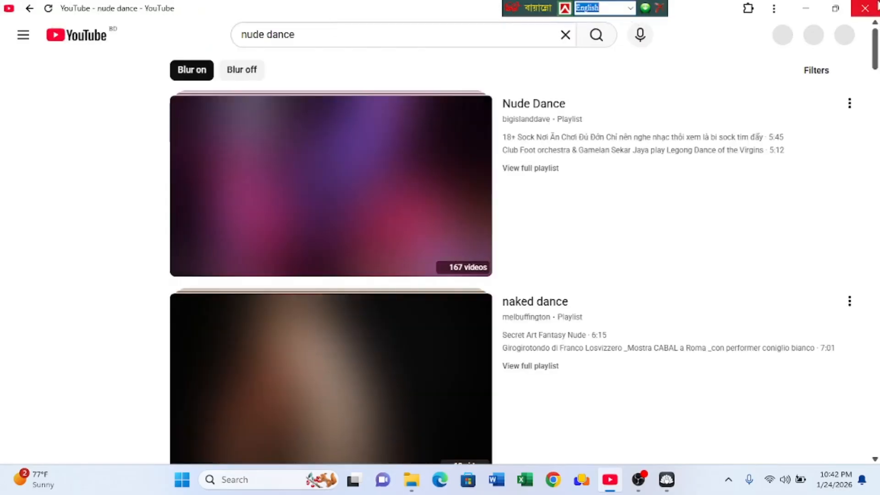
pyautogui.click(863, 7)
pyautogui.rightClick(284, 75)
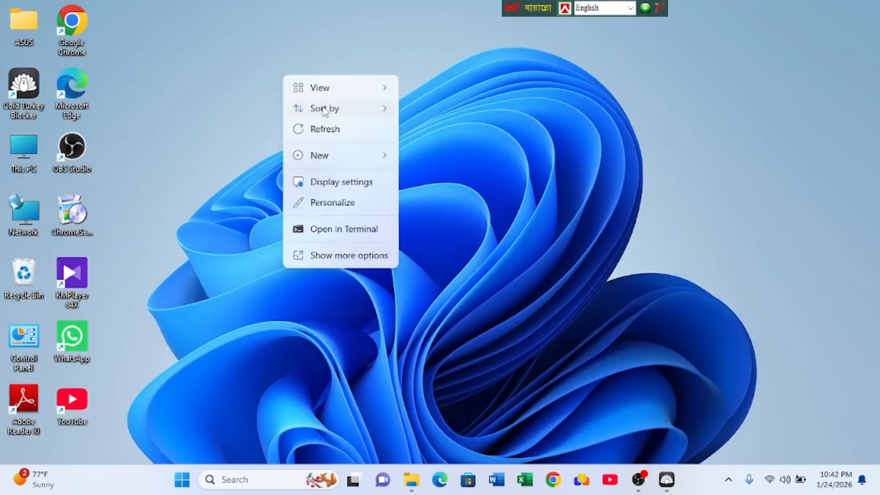
pyautogui.click(327, 129)
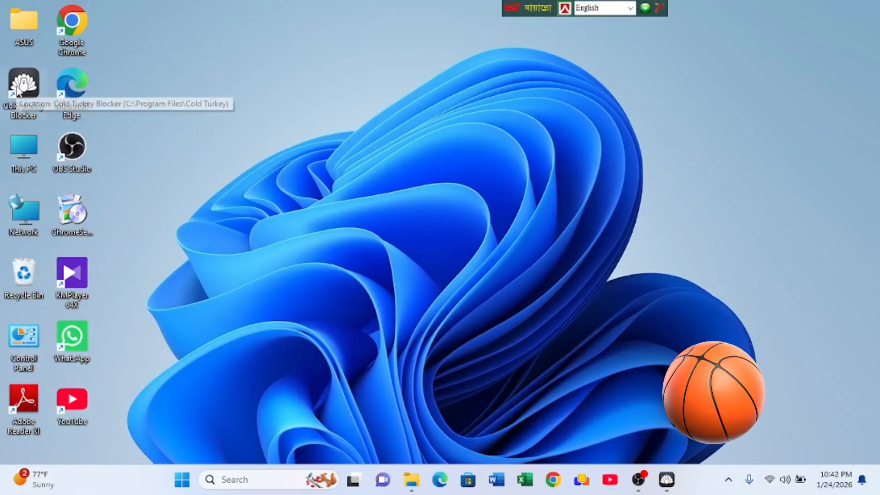
pyautogui.rightClick(17, 87)
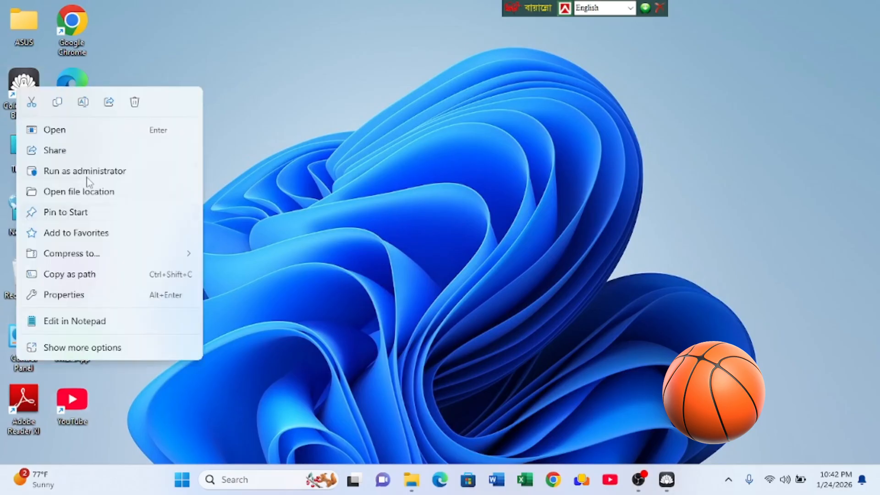
pyautogui.click(533, 72)
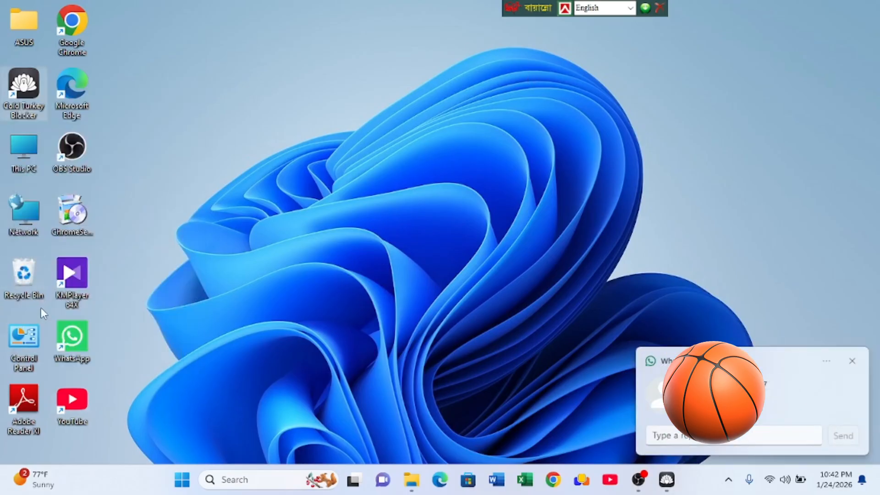
pyautogui.click(852, 362)
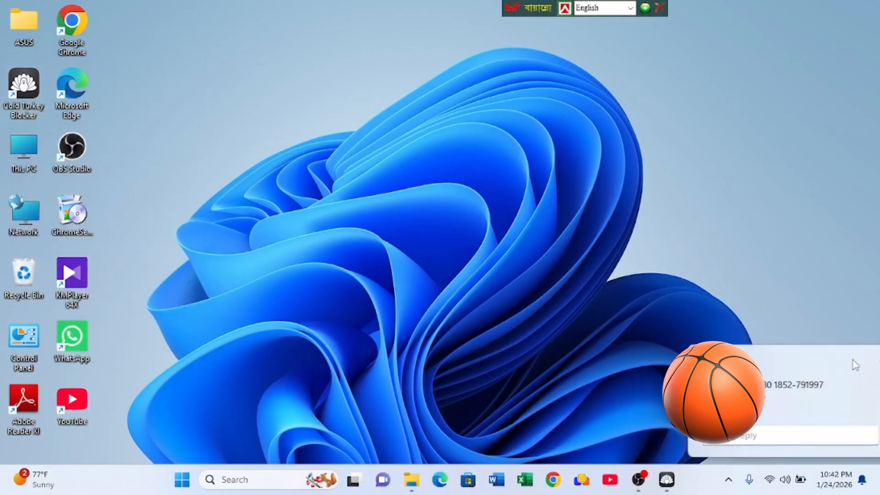
# - Try to uninstall Cold Turkey Blocker through the Control Panel's installed programs list, then close the list
pyautogui.doubleClick(33, 340)
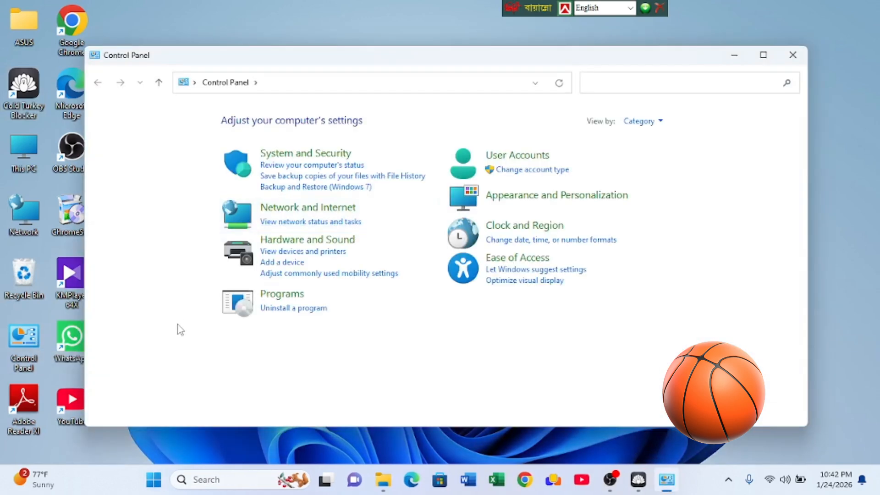
pyautogui.click(287, 308)
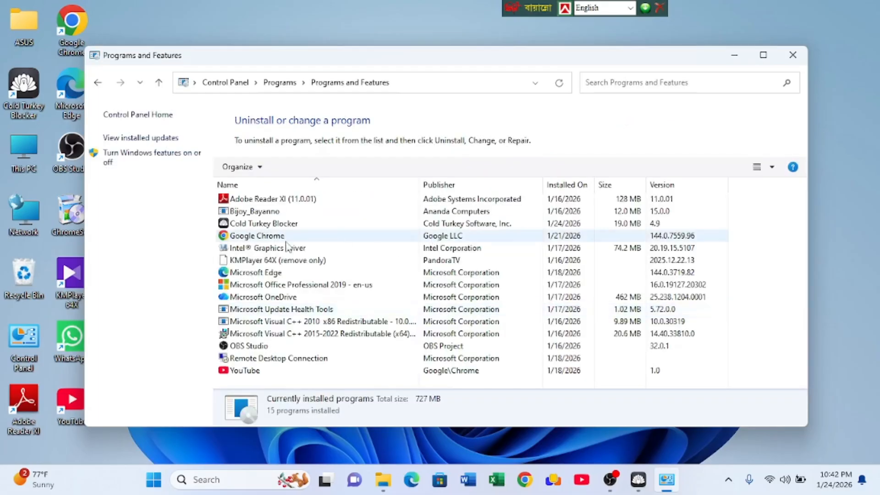
pyautogui.click(259, 224)
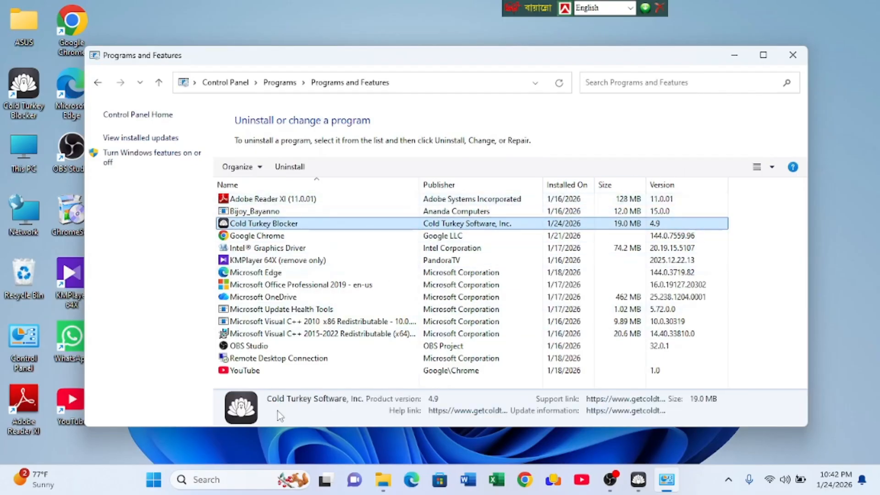
pyautogui.click(278, 168)
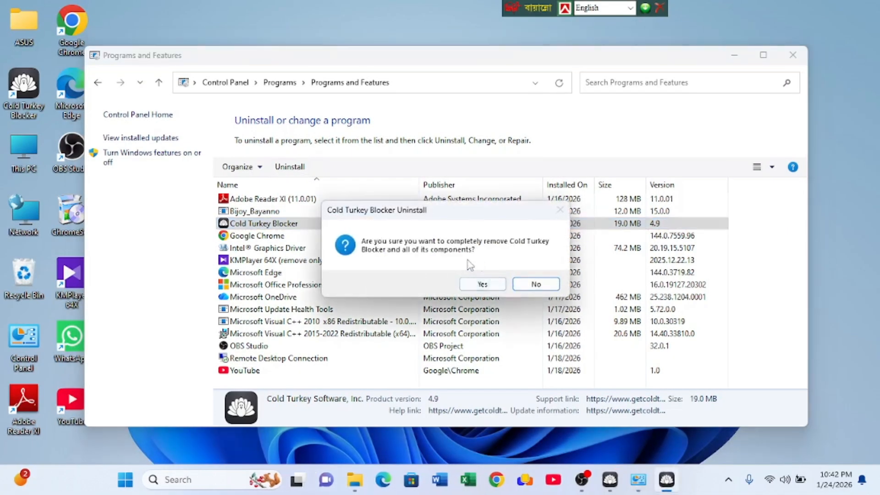
pyautogui.click(481, 285)
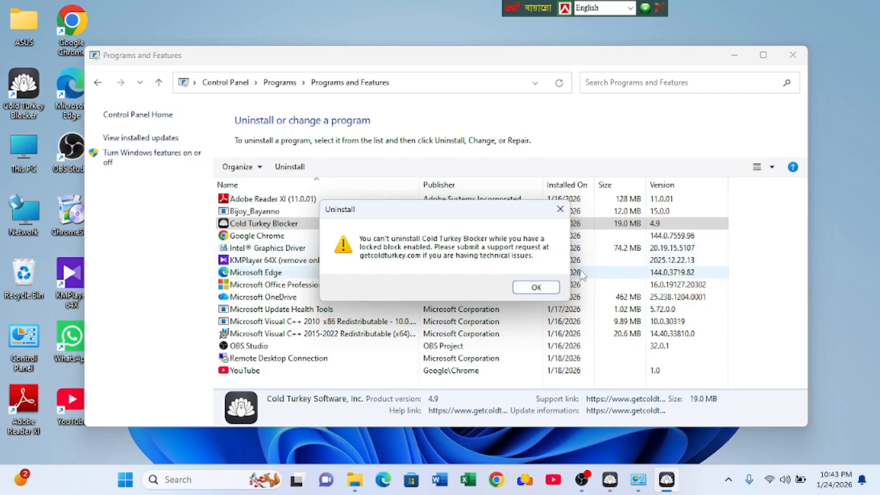
pyautogui.click(533, 287)
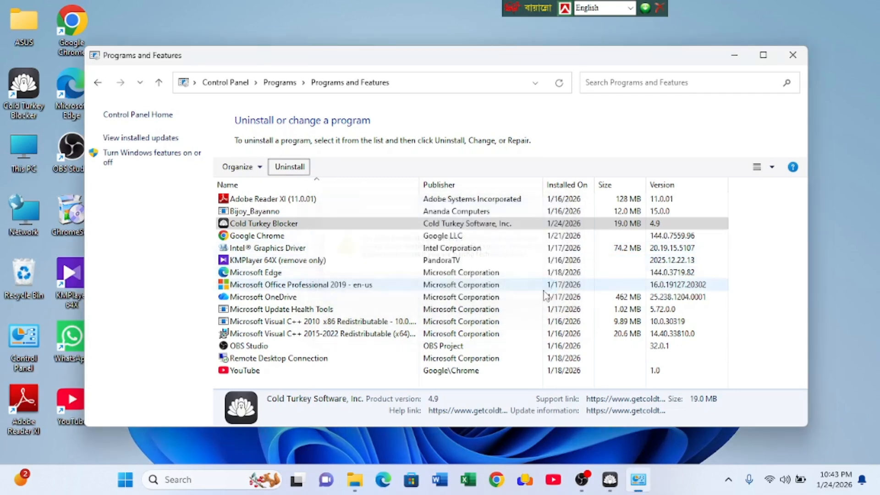
pyautogui.click(796, 63)
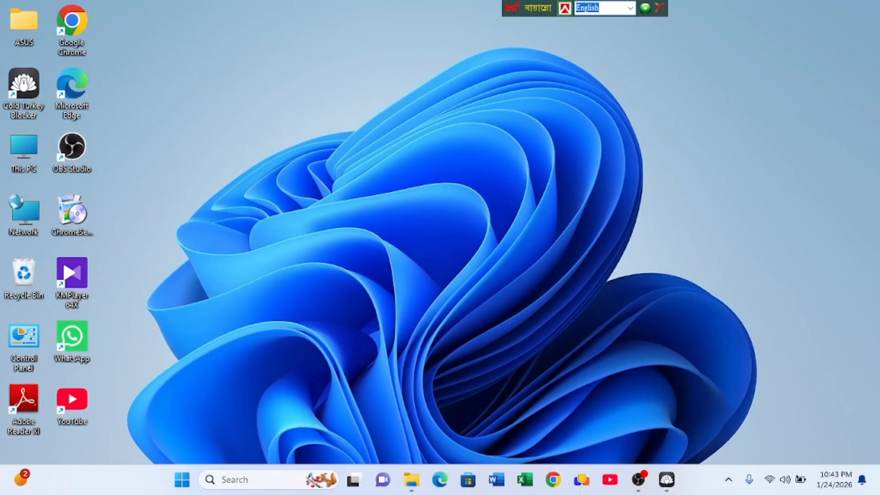
pyautogui.click(632, 485)
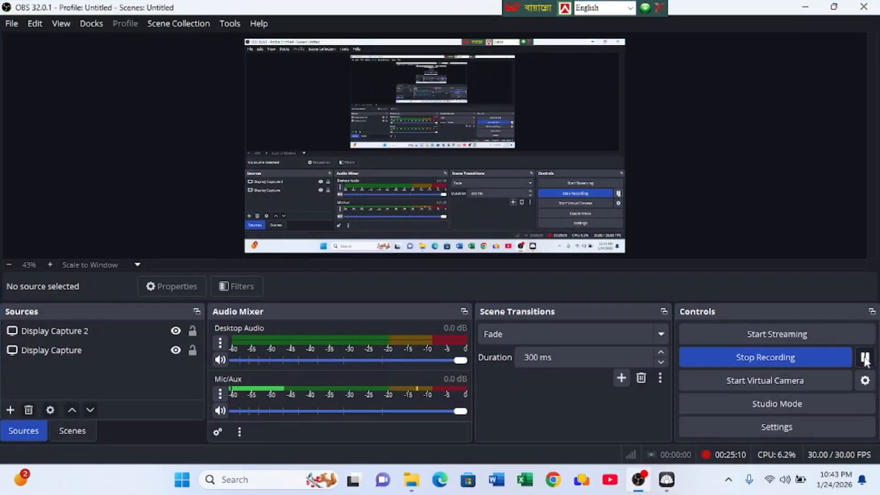
pyautogui.click(804, 8)
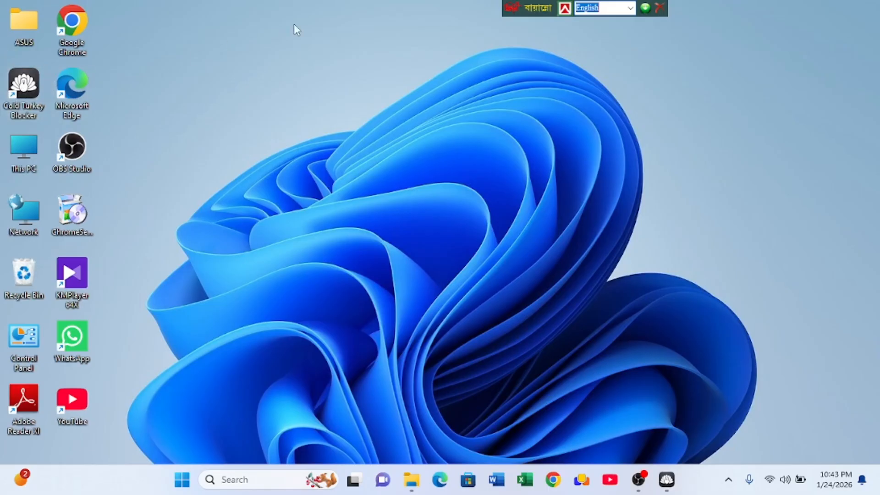
pyautogui.click(392, 83)
pyautogui.rightClick(392, 81)
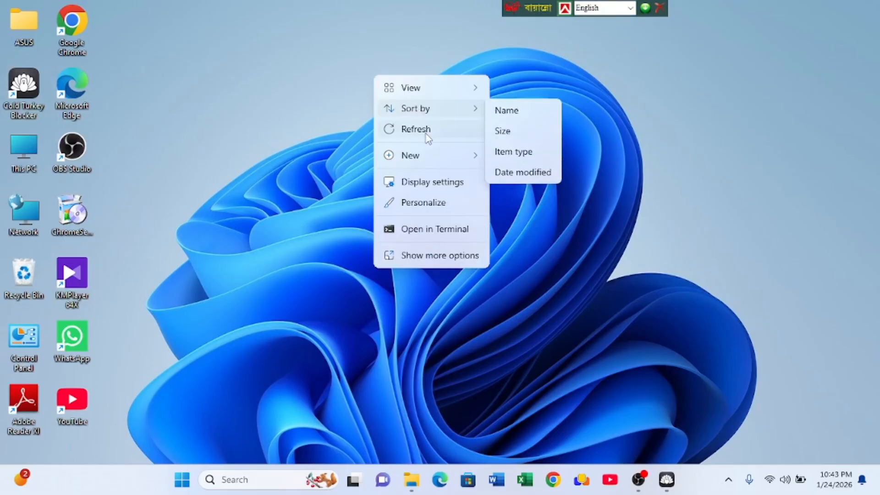
pyautogui.click(425, 133)
pyautogui.rightClick(358, 90)
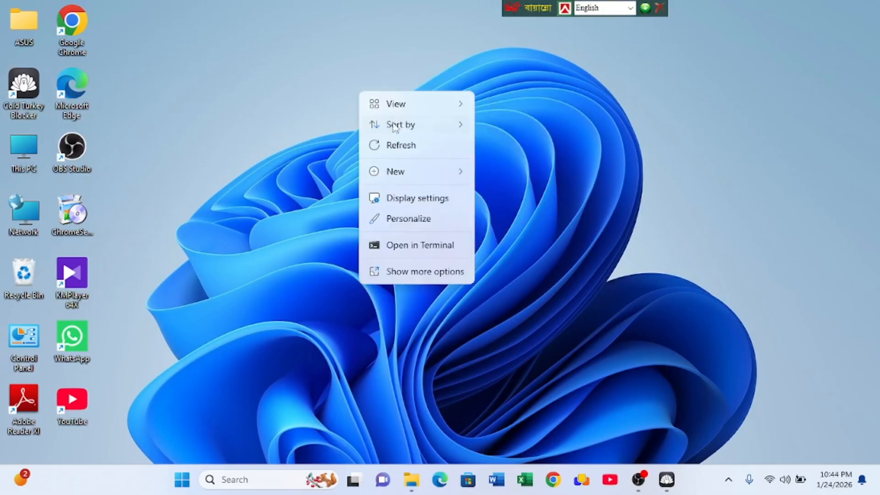
pyautogui.click(402, 142)
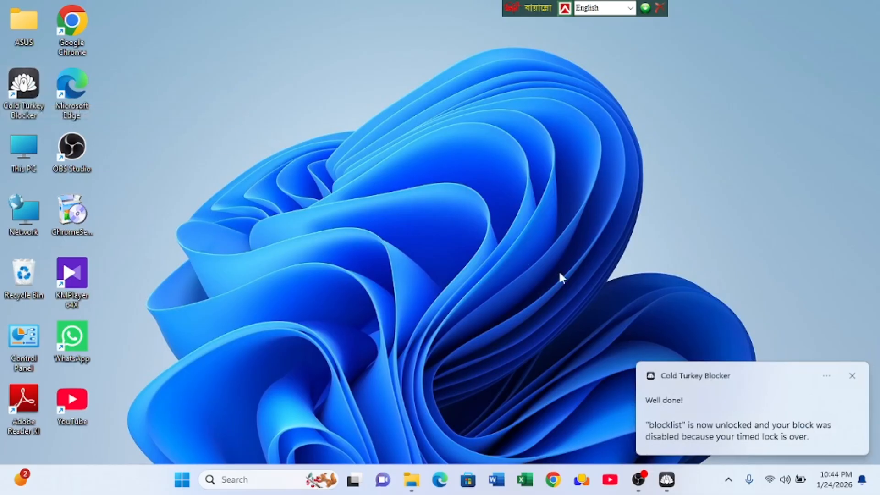
# - Dismiss the block notification, open Cold Turkey Blocker to view its pro upgrade and activation options, then minimize it
pyautogui.click(852, 375)
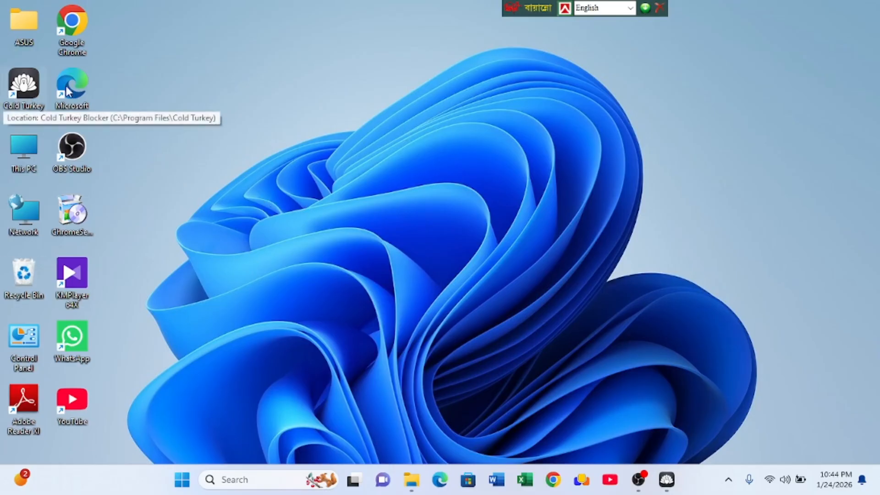
pyautogui.doubleClick(32, 94)
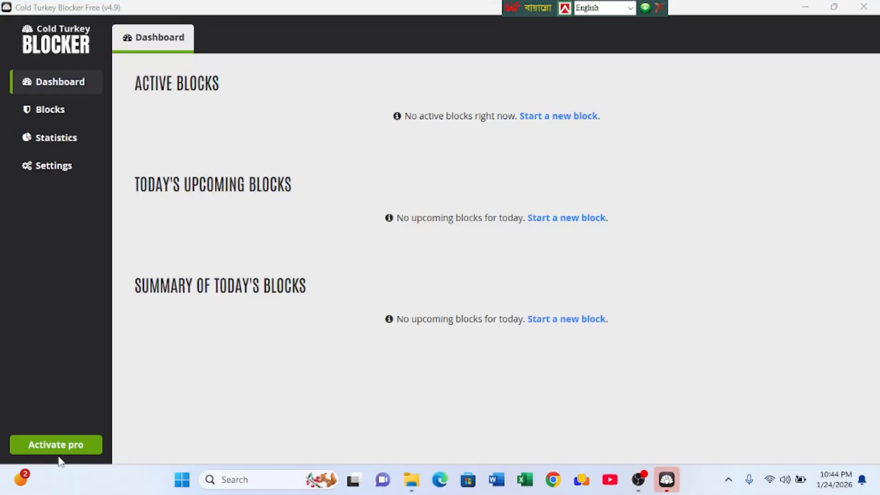
pyautogui.click(44, 449)
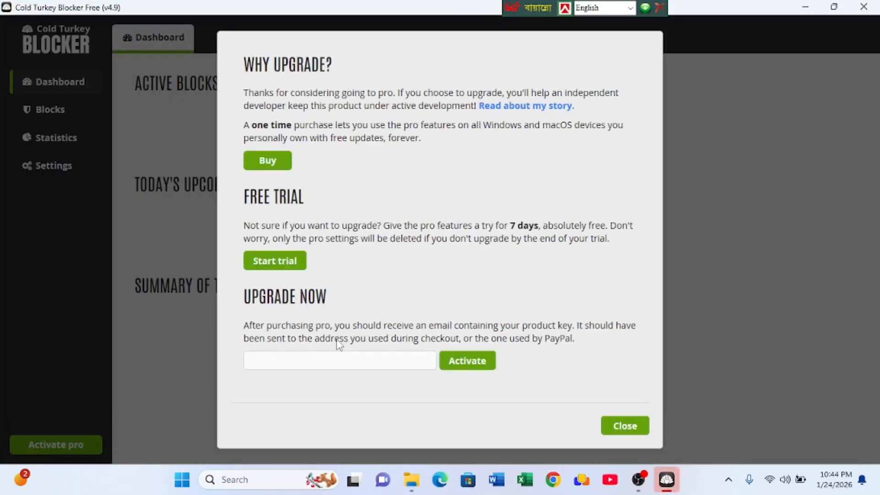
pyautogui.rightClick(314, 359)
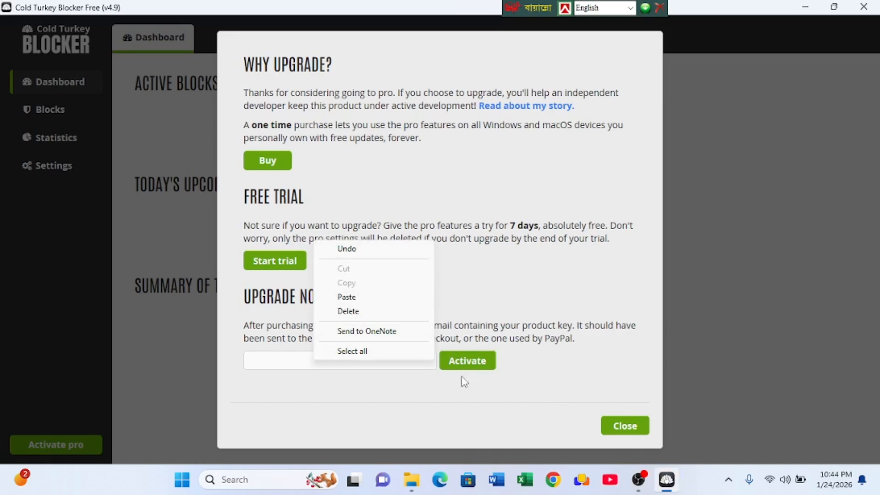
pyautogui.click(776, 128)
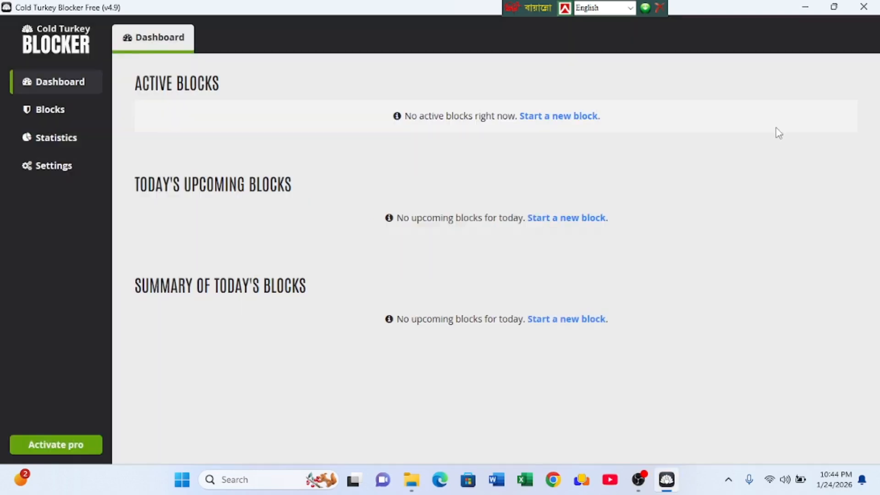
pyautogui.click(799, 6)
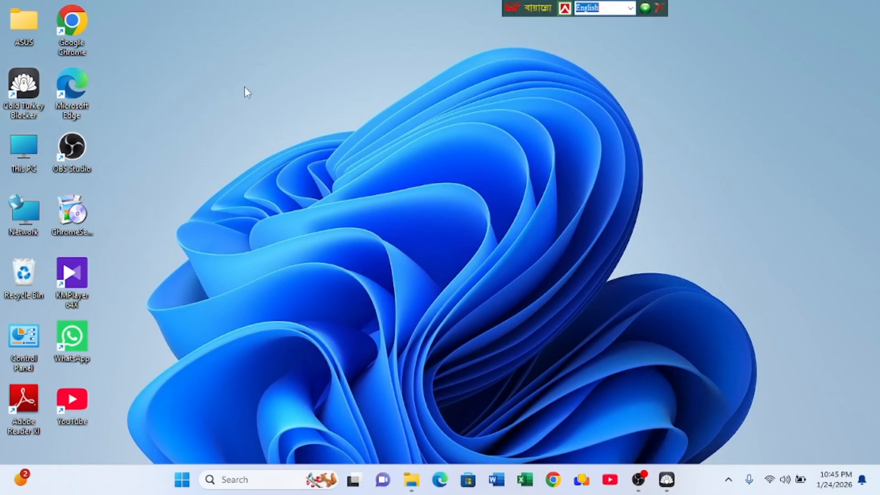
pyautogui.rightClick(317, 98)
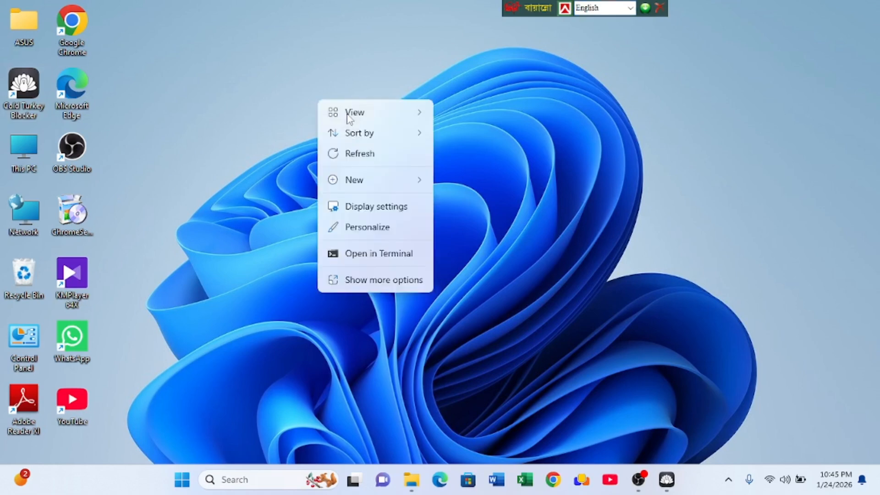
pyautogui.click(366, 155)
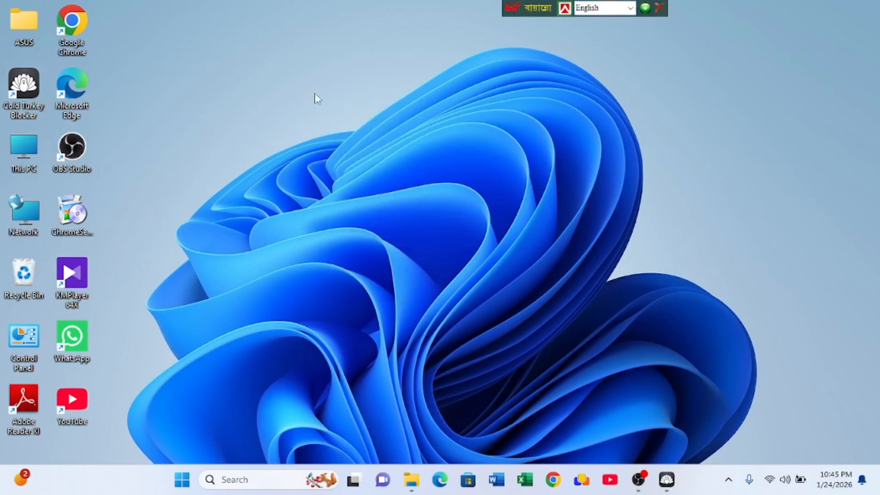
pyautogui.rightClick(296, 65)
pyautogui.click(335, 121)
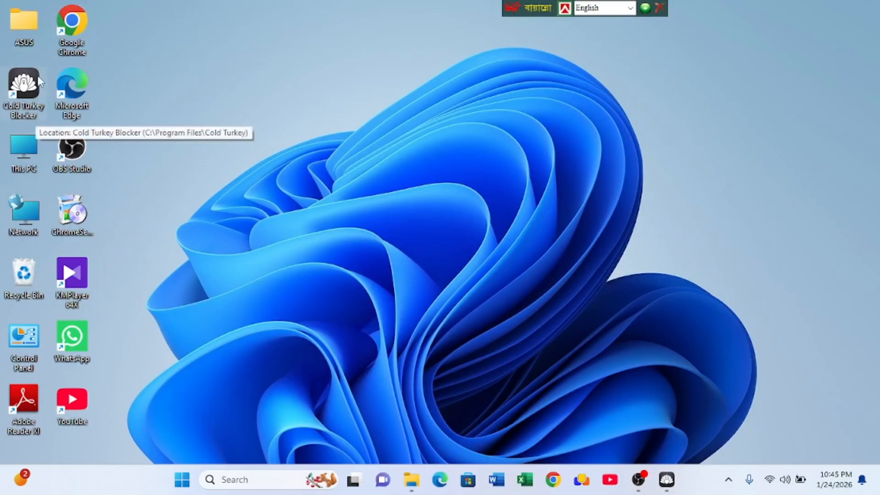
pyautogui.click(667, 479)
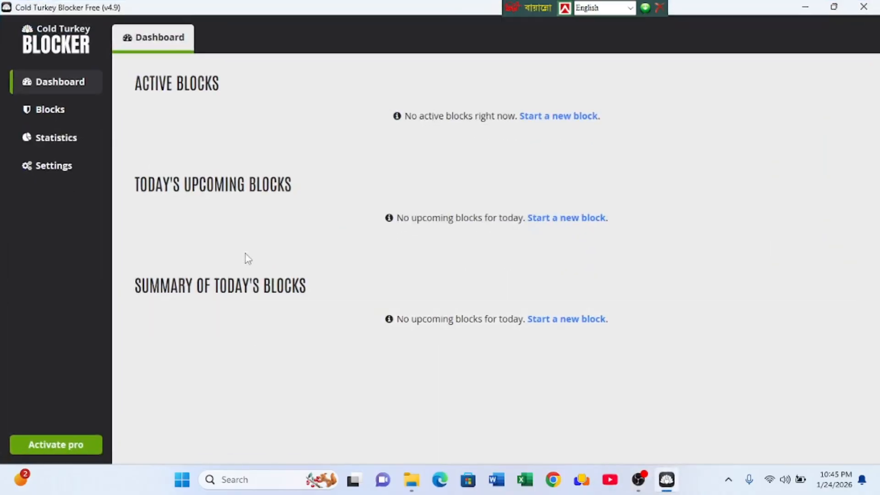
pyautogui.click(794, 5)
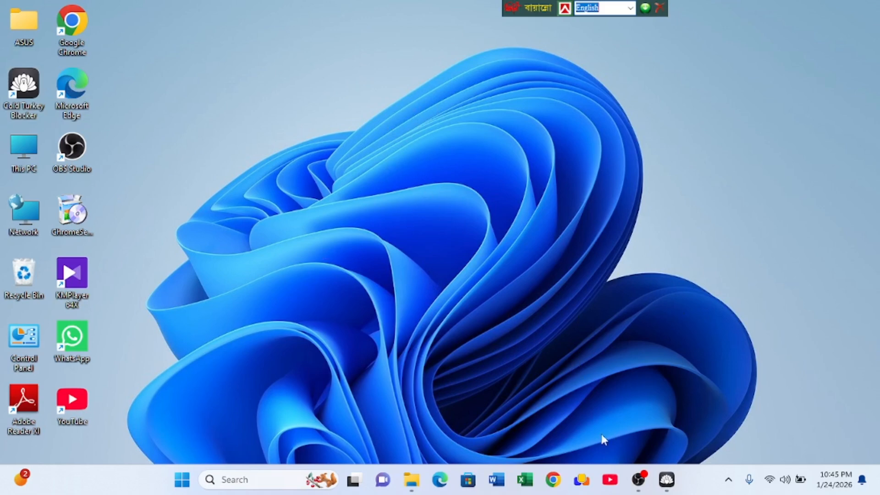
pyautogui.rightClick(320, 138)
pyautogui.click(373, 192)
pyautogui.click(638, 479)
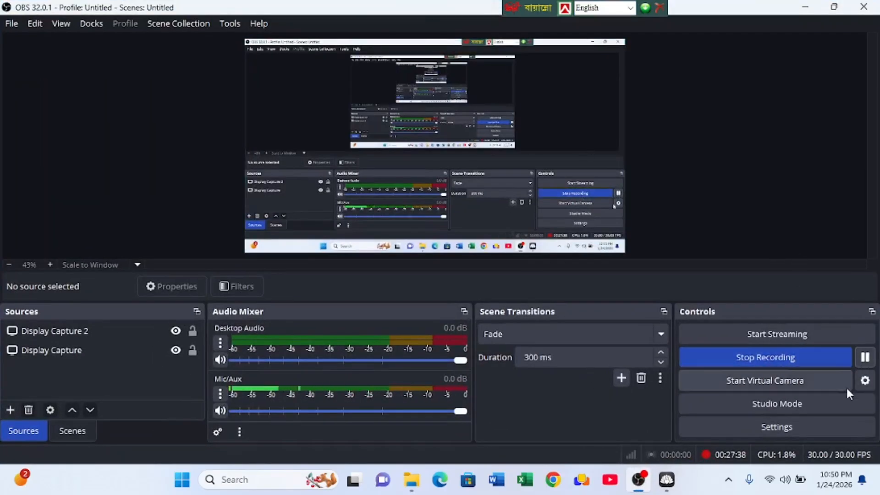
pyautogui.click(638, 480)
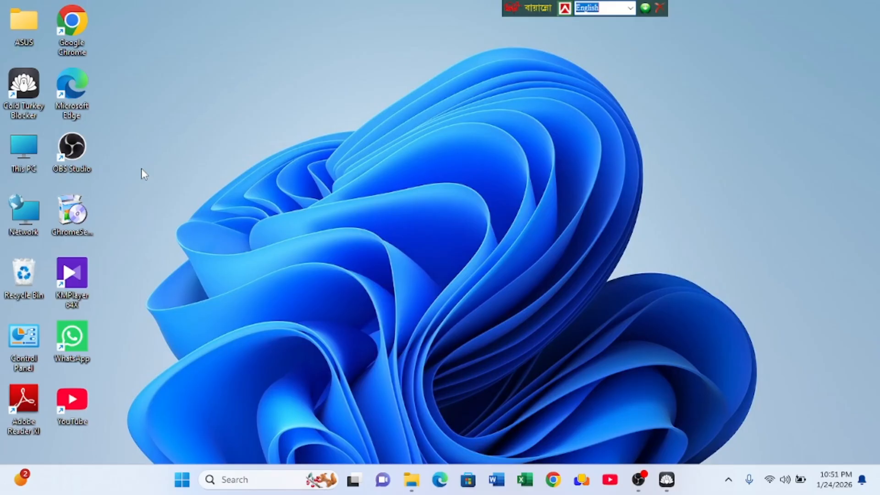
pyautogui.rightClick(395, 83)
pyautogui.click(438, 136)
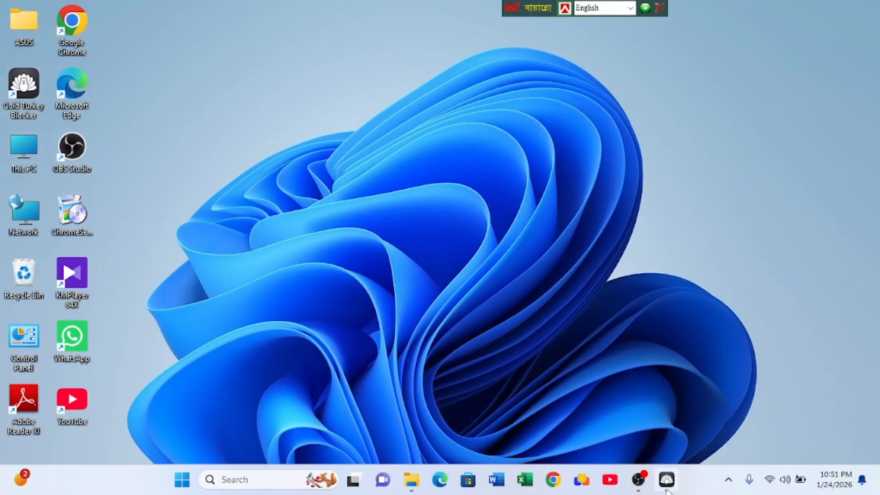
pyautogui.click(638, 479)
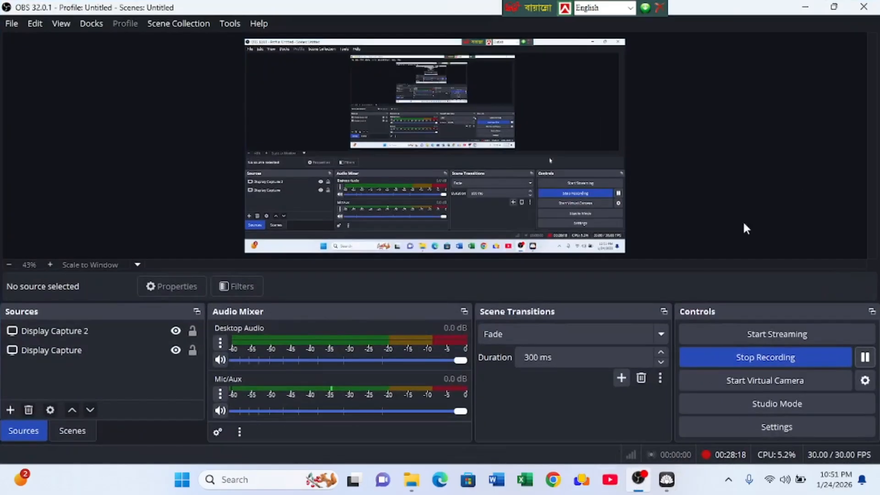